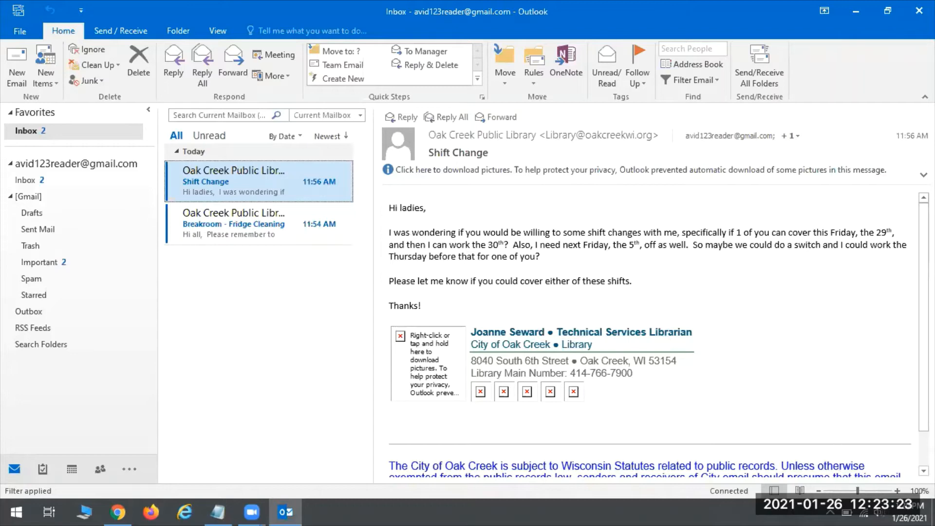
Scroll up through the message and return its text to normal size.
scroll(675, 281, up, 3)
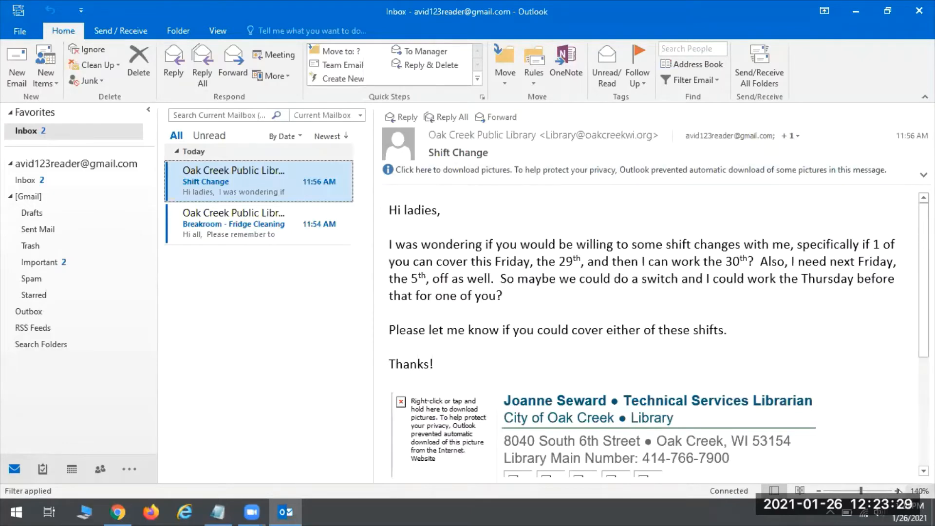
scroll(647, 292, up, 2)
scroll(555, 275, up, 2)
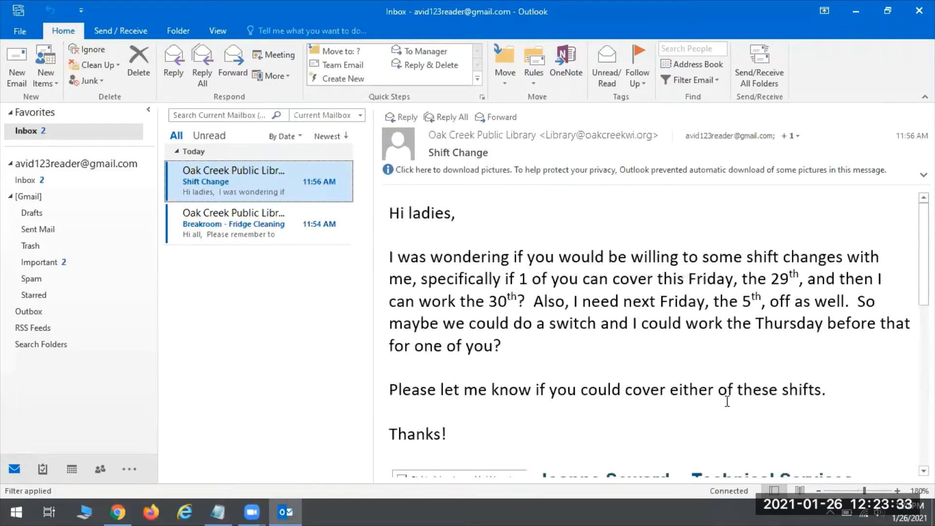
click(818, 491)
click(818, 491)
click(818, 491)
click(818, 490)
click(818, 490)
click(818, 491)
click(819, 491)
click(818, 491)
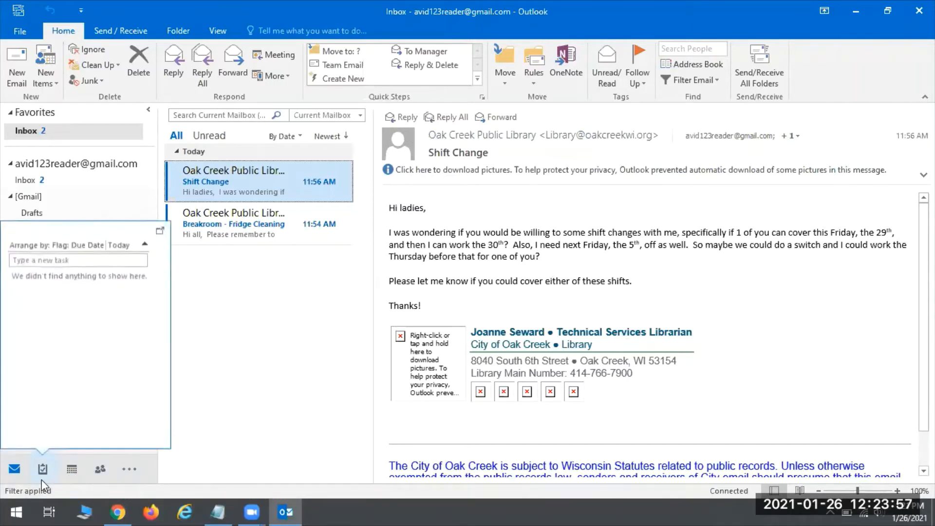
Collapse and then re-expand the [Gmail] folder list.
mouse_move(49, 470)
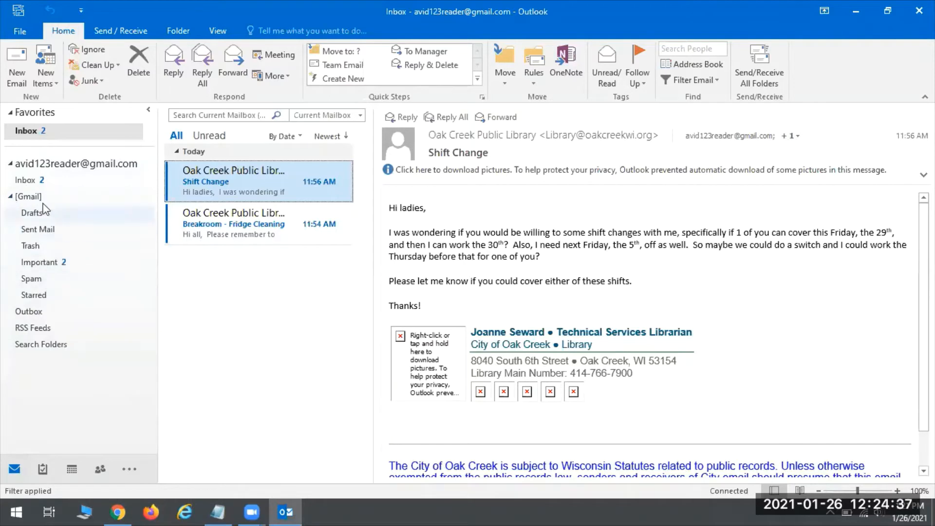
click(10, 197)
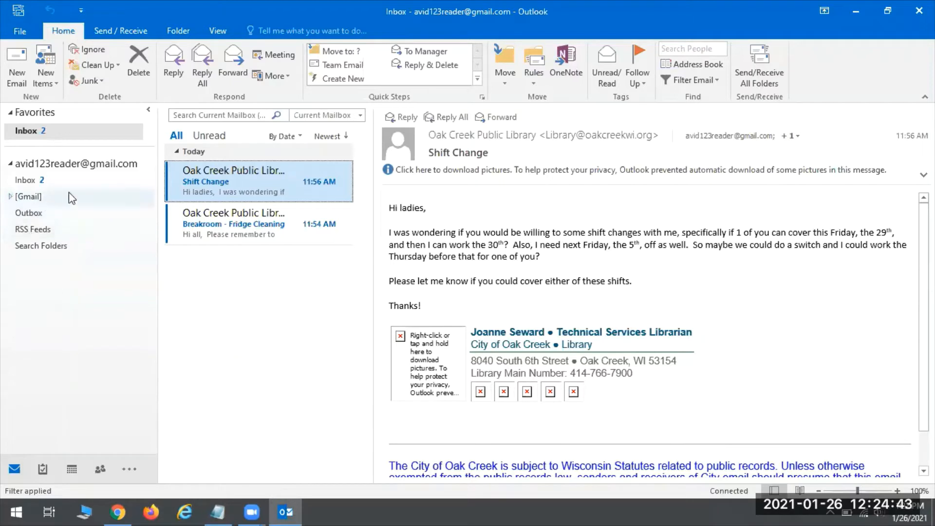
click(11, 197)
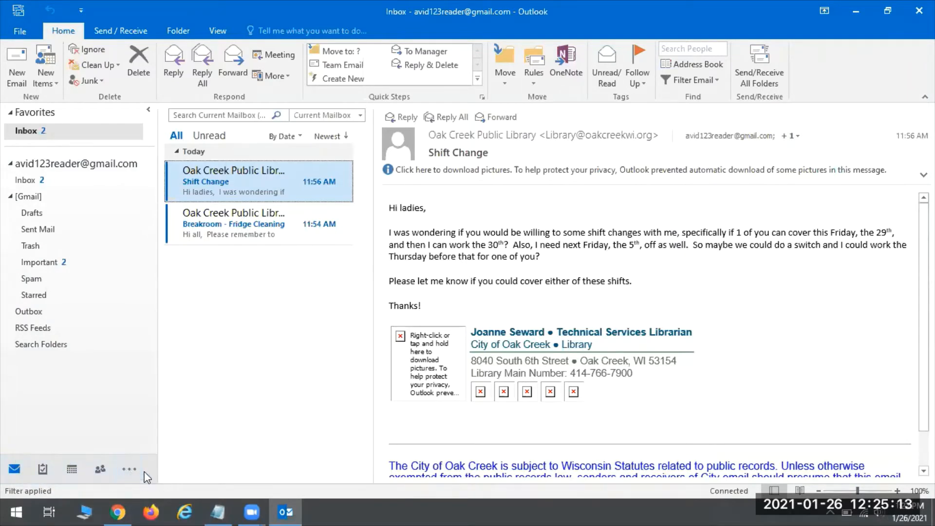
Turn off Compact Navigation in Outlook's Navigation Options.
click(128, 466)
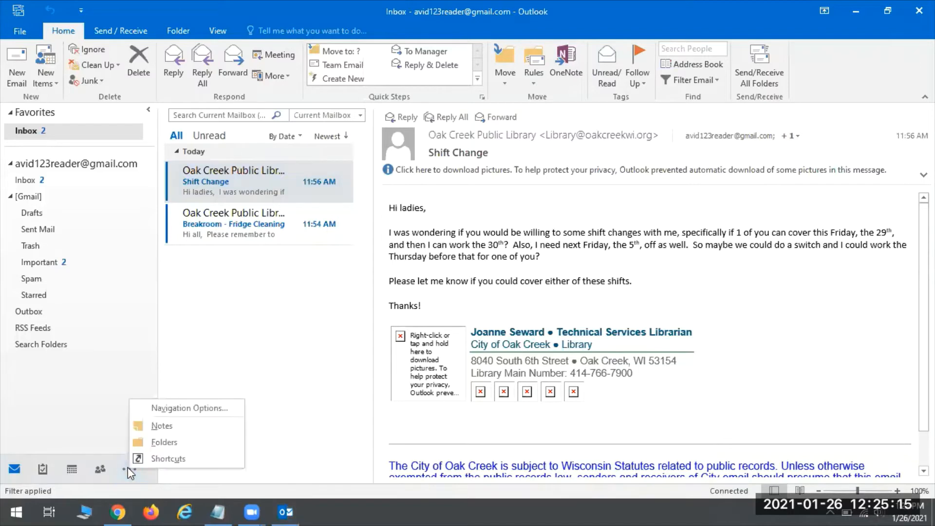
click(171, 408)
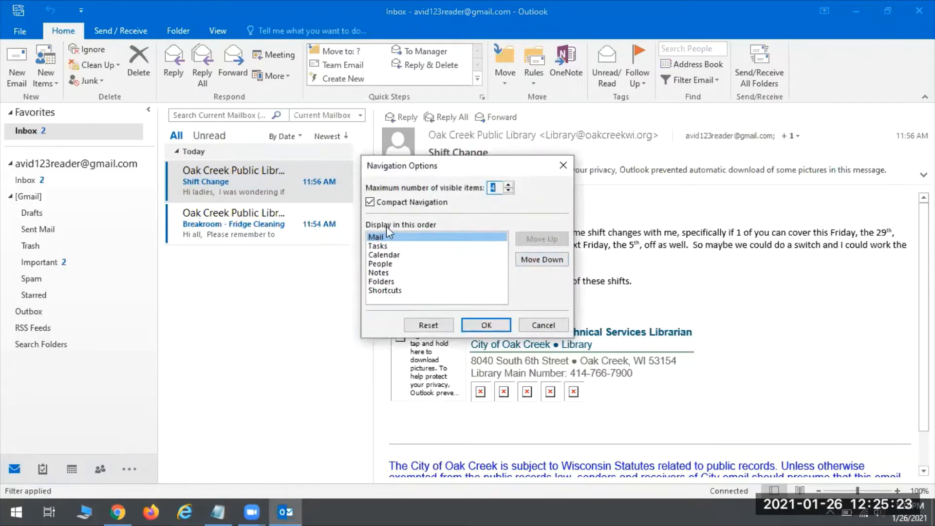
click(370, 202)
click(370, 202)
Move Tasks below Calendar and People, check the order, and confirm.
click(392, 237)
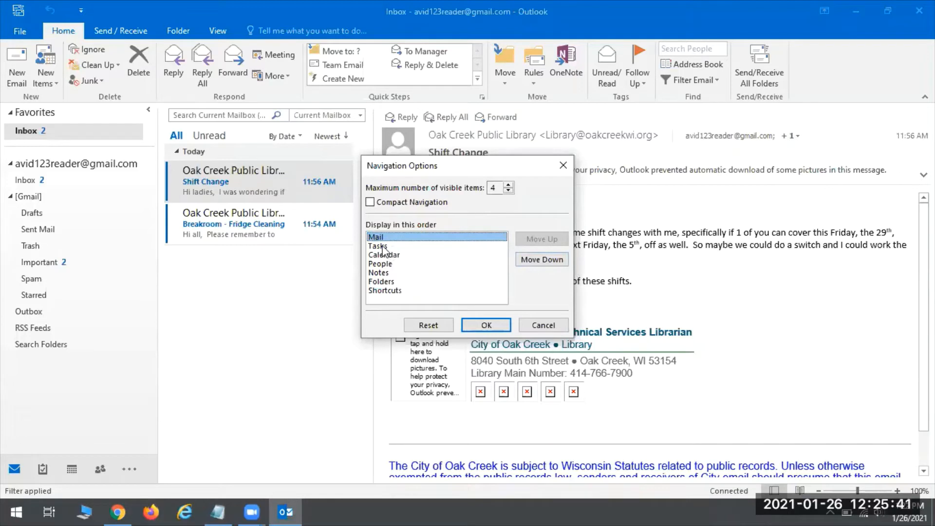
click(385, 248)
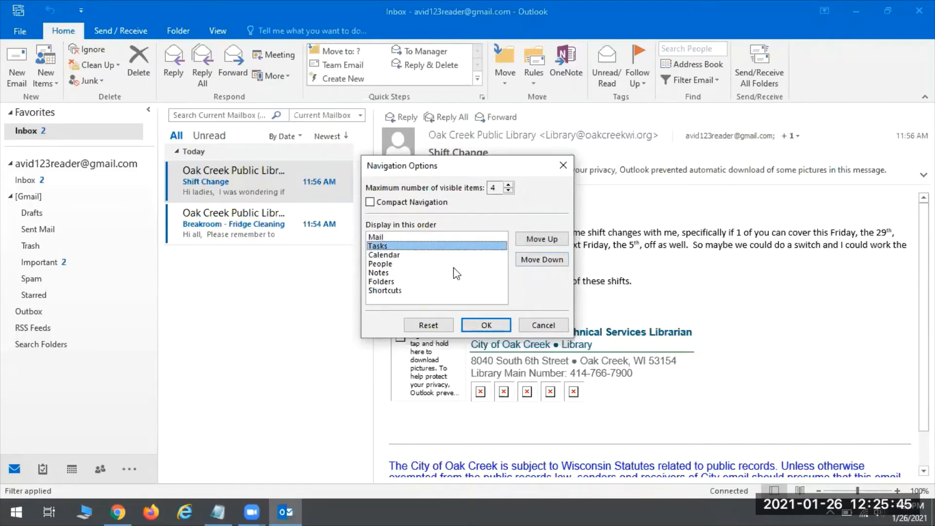
click(536, 263)
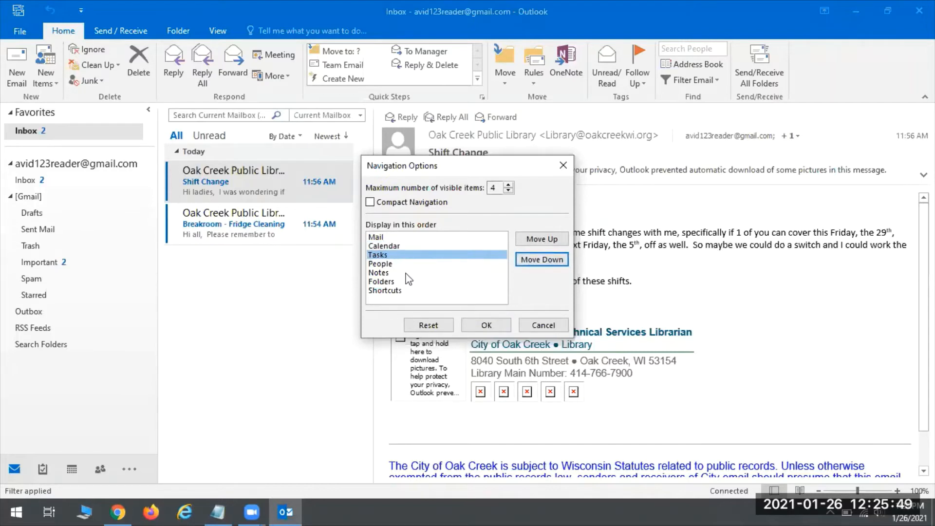
click(530, 260)
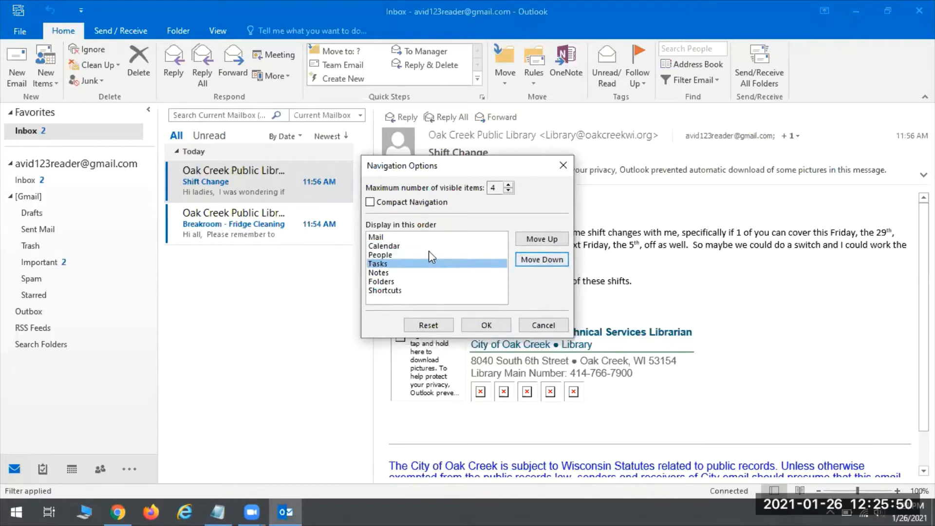
click(379, 237)
click(388, 246)
click(388, 255)
click(389, 263)
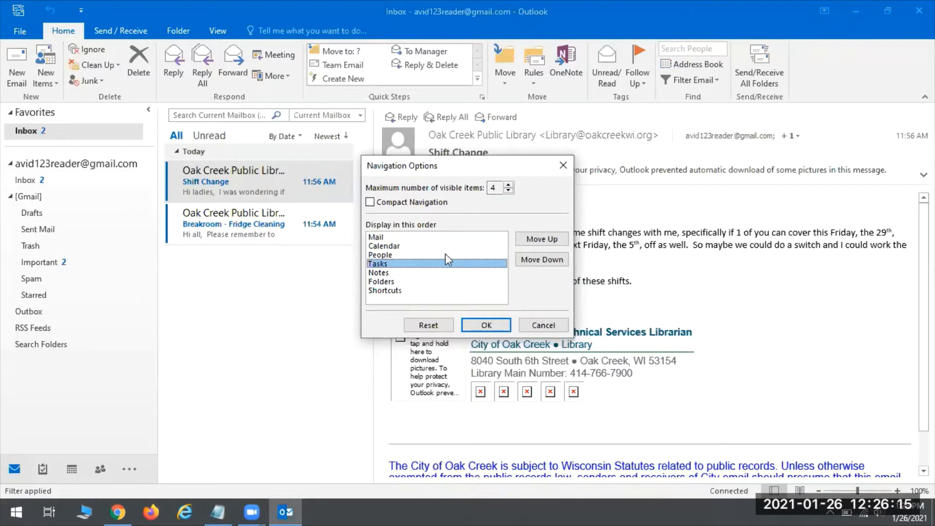
click(376, 238)
key(Down)
key(Down)
key(Down)
click(480, 327)
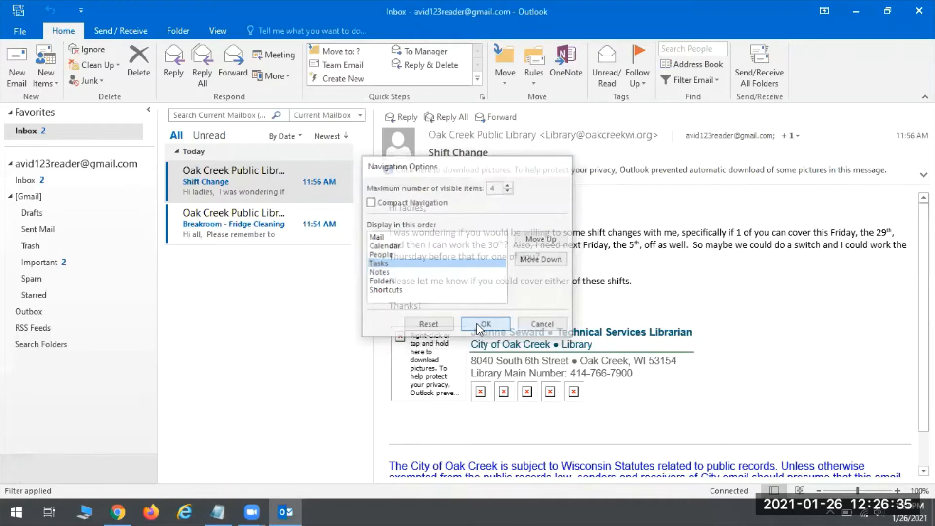
Visit Sent Mail, return to the Inbox, and read the Breakroom - Fridge Cleaning and Shift Change messages.
mouse_move(225, 470)
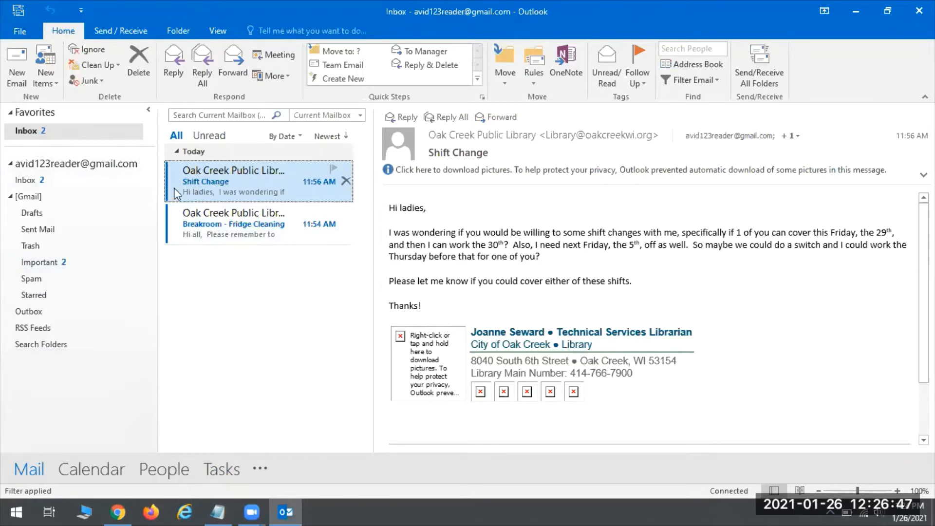
click(31, 230)
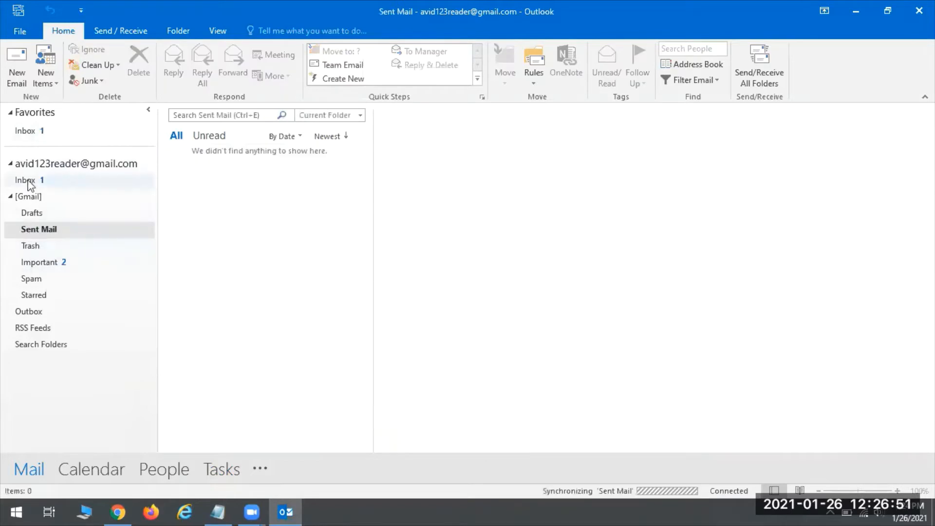
click(52, 186)
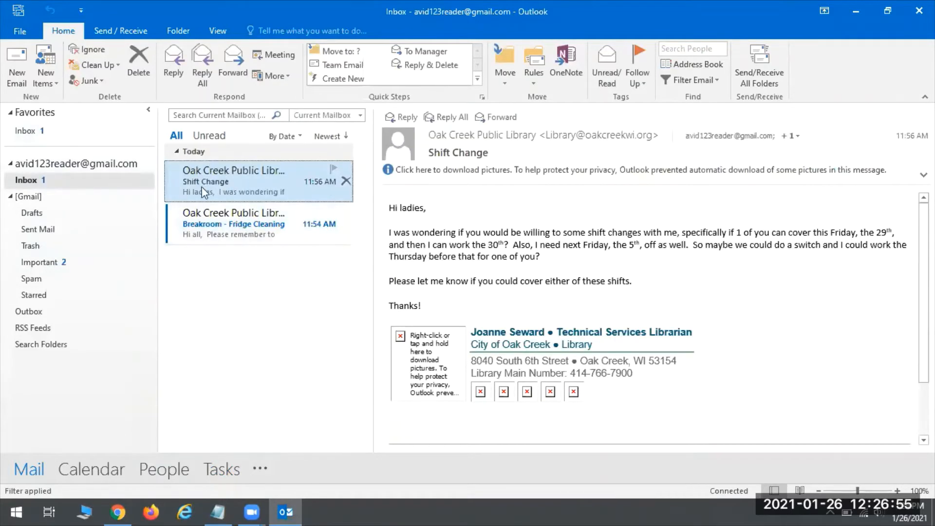
click(217, 225)
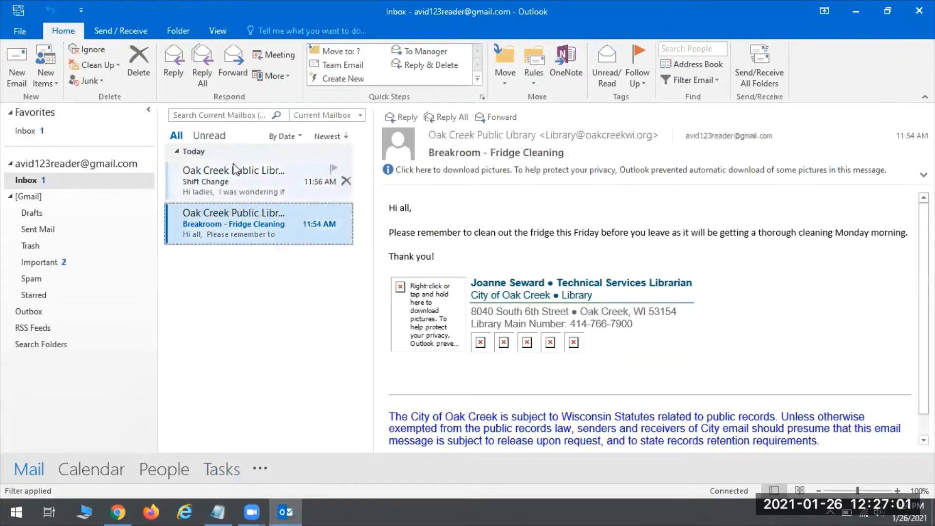
click(224, 181)
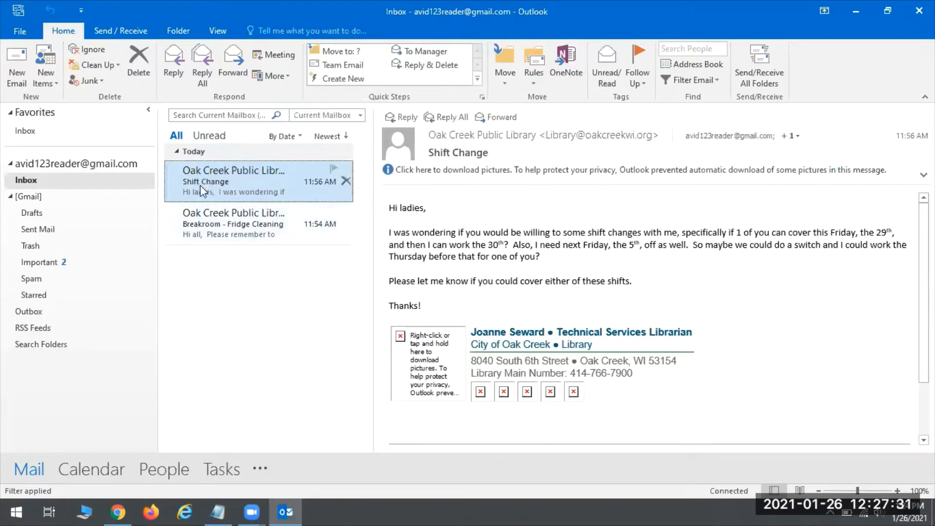
Mark the Shift Change and Breakroom - Fridge Cleaning messages as unread.
right_click(212, 180)
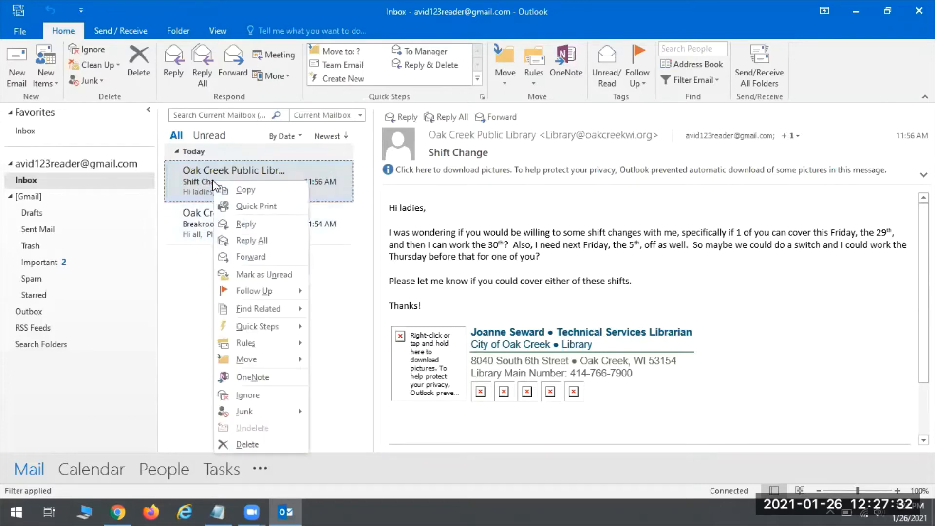
click(262, 274)
right_click(200, 223)
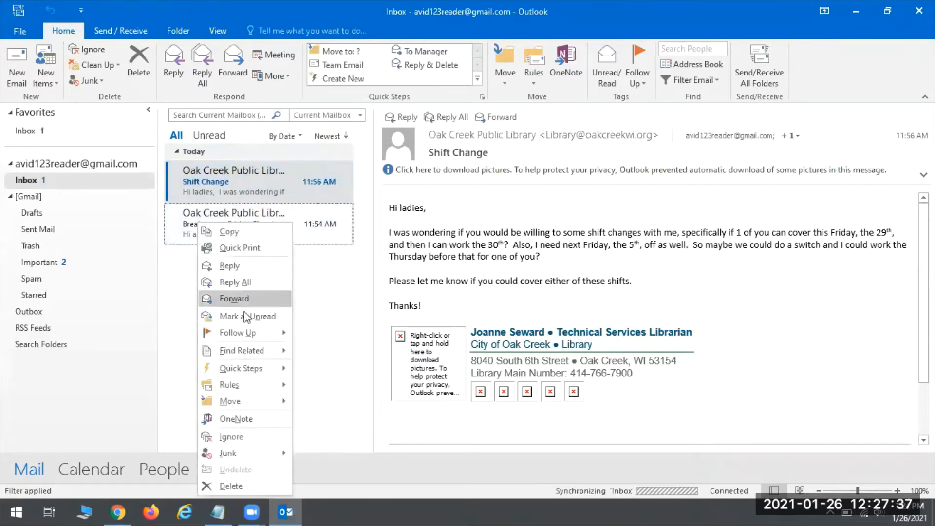
click(246, 315)
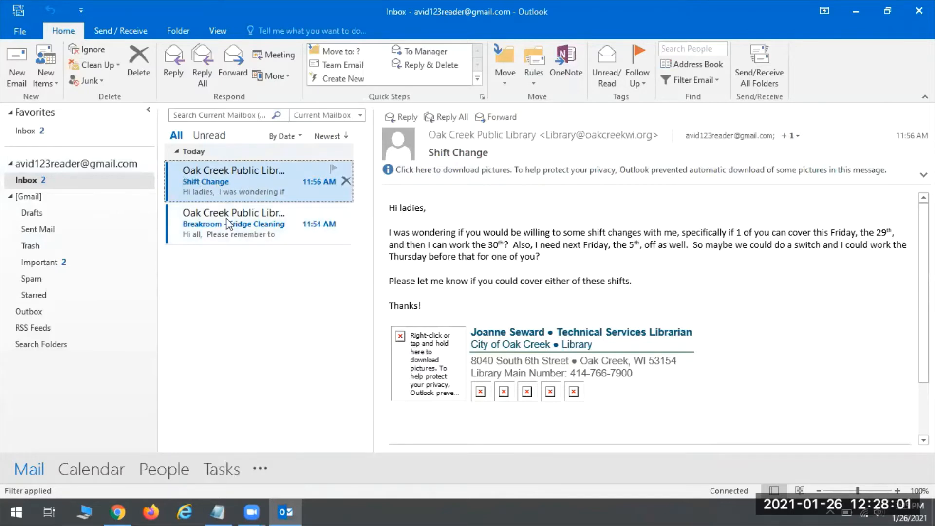
Open the Shift Change message in its own window, then close that window.
double_click(211, 180)
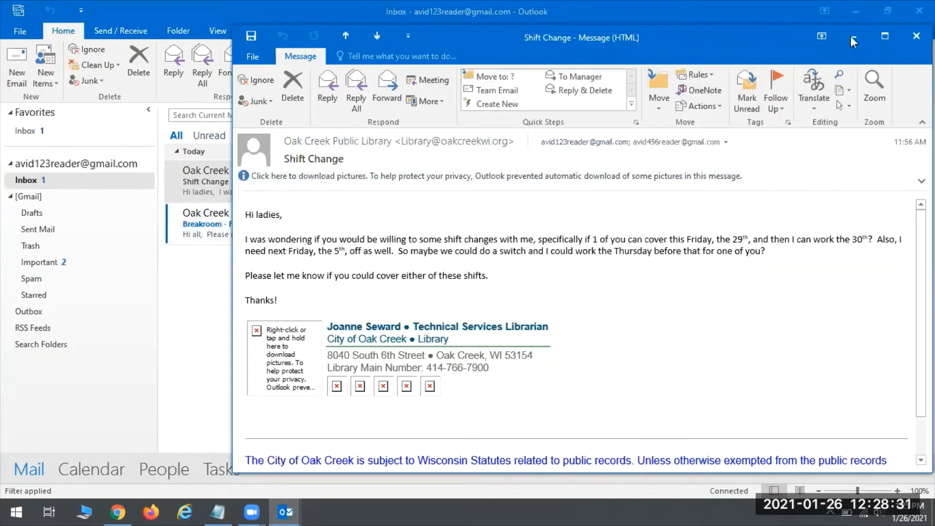
click(916, 35)
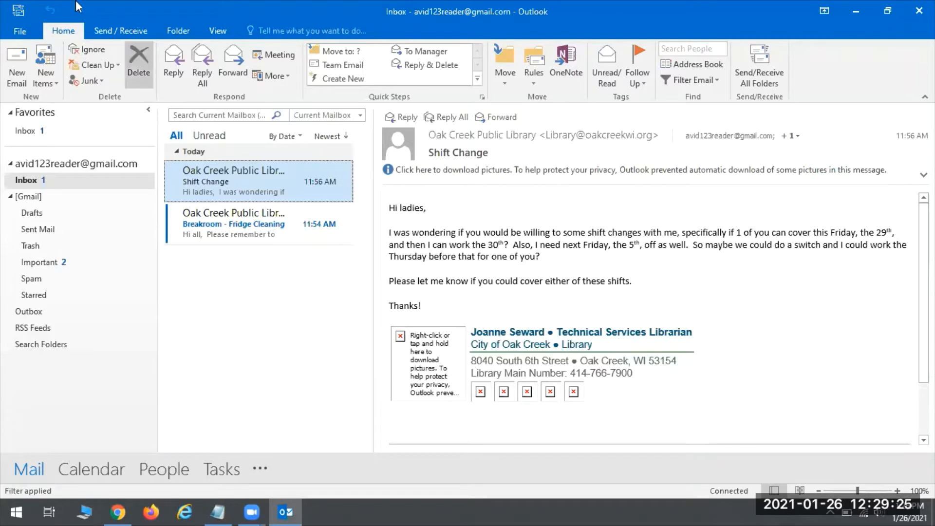
click(9, 27)
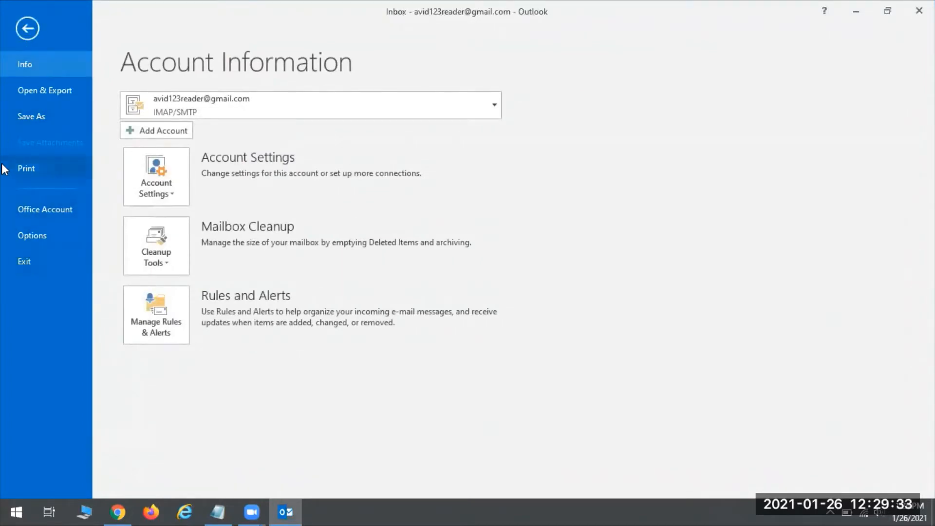
Go to the Mail category of Outlook Options and open Signatures and Stationery.
click(33, 237)
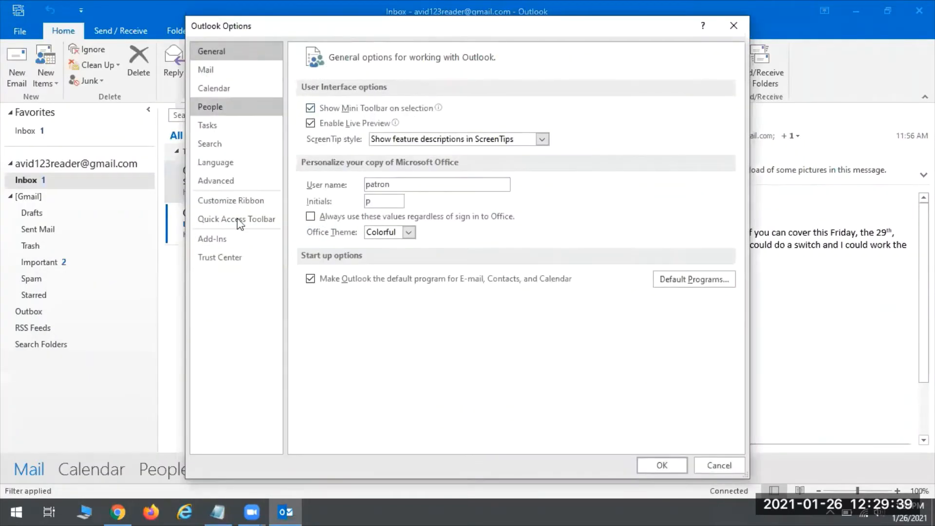
click(216, 73)
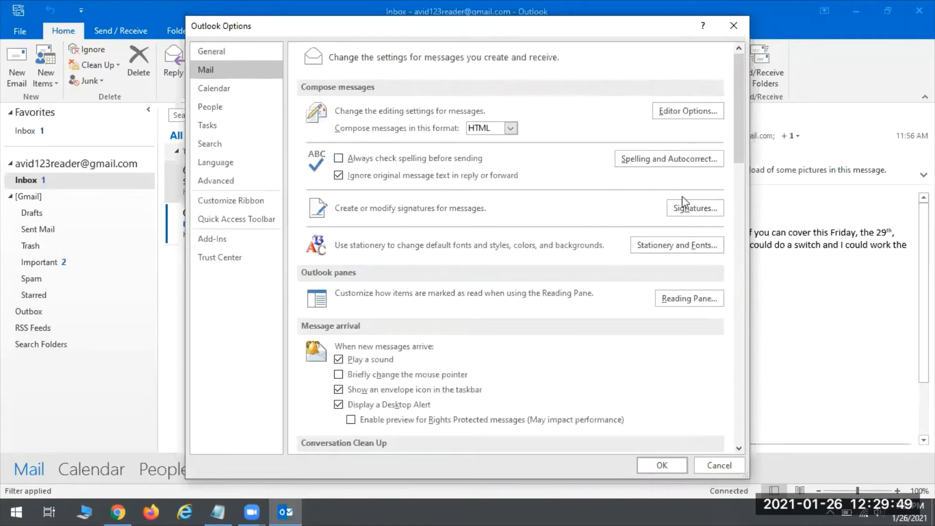
click(699, 208)
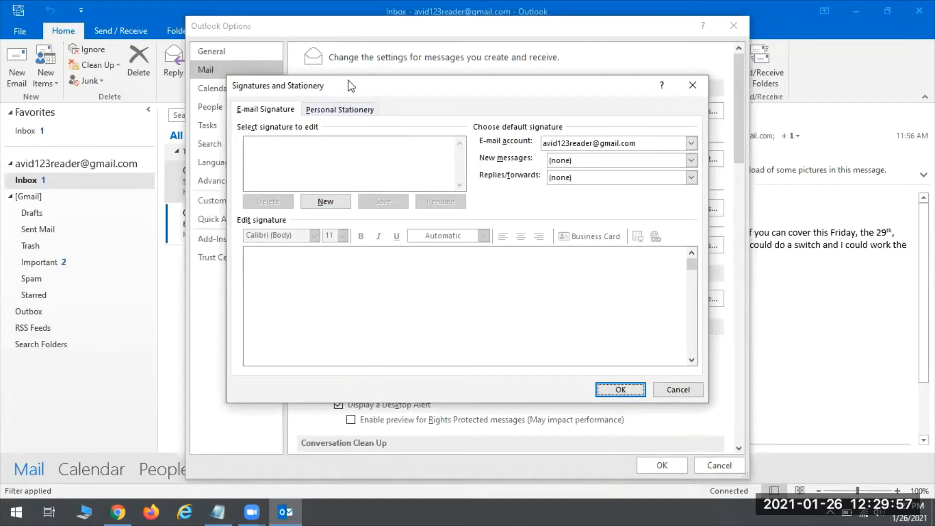
Create a new e-mail signature named 'Work' in Signatures and Stationery.
click(365, 111)
click(269, 110)
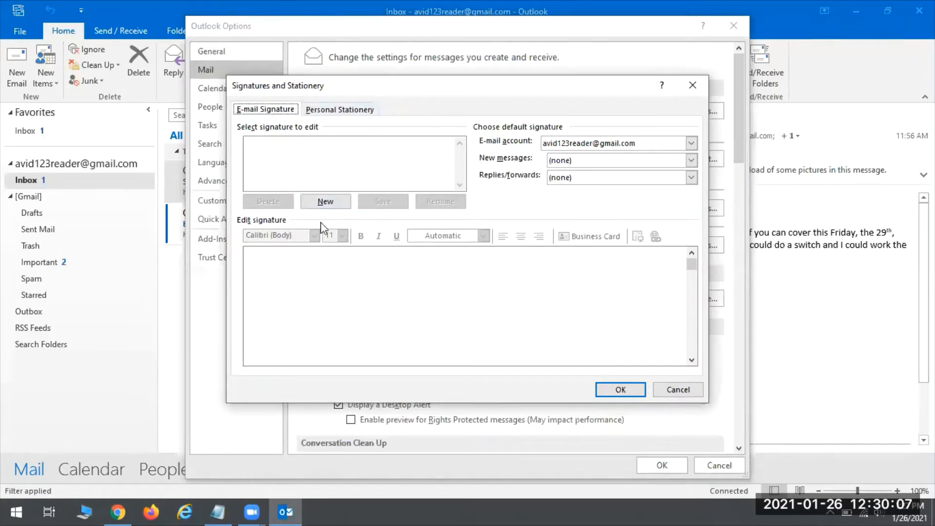
click(317, 202)
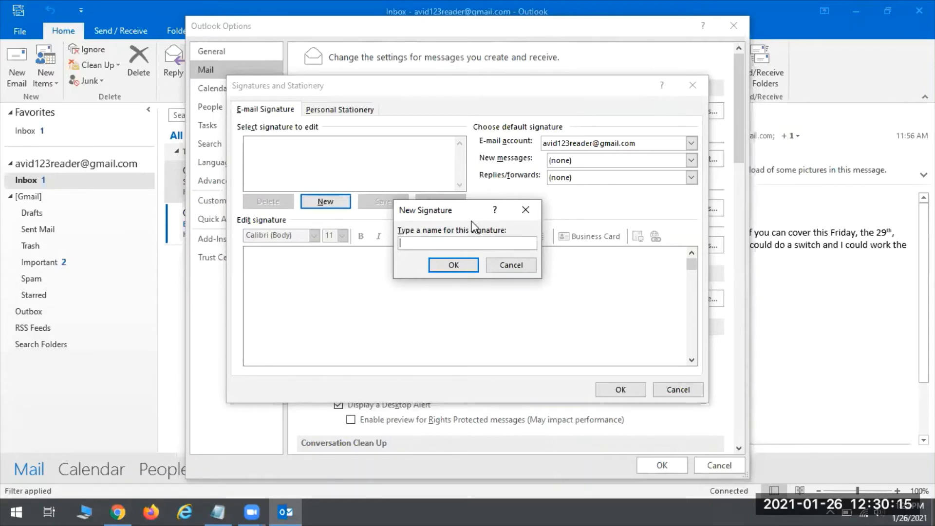
text(Work)
click(443, 264)
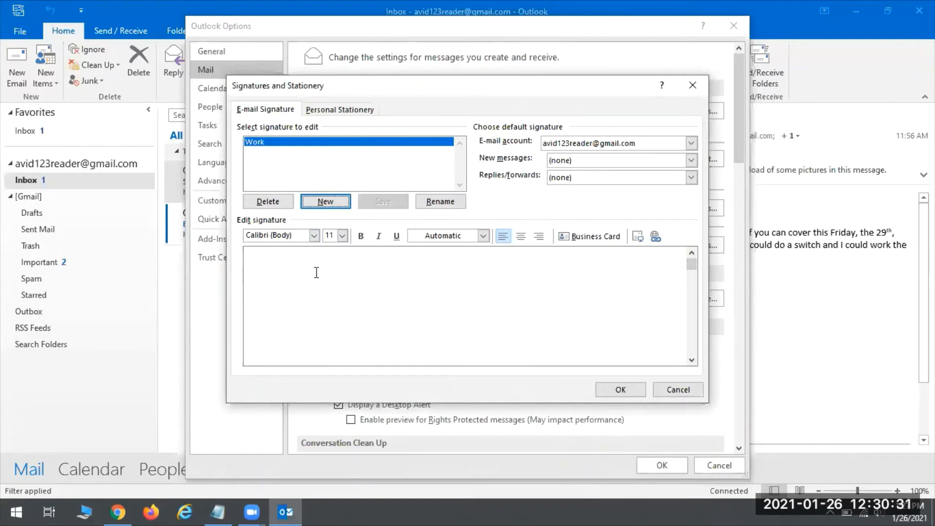
Set the empty Work signature's font to Harlow Solid Italic at size 18.
click(263, 270)
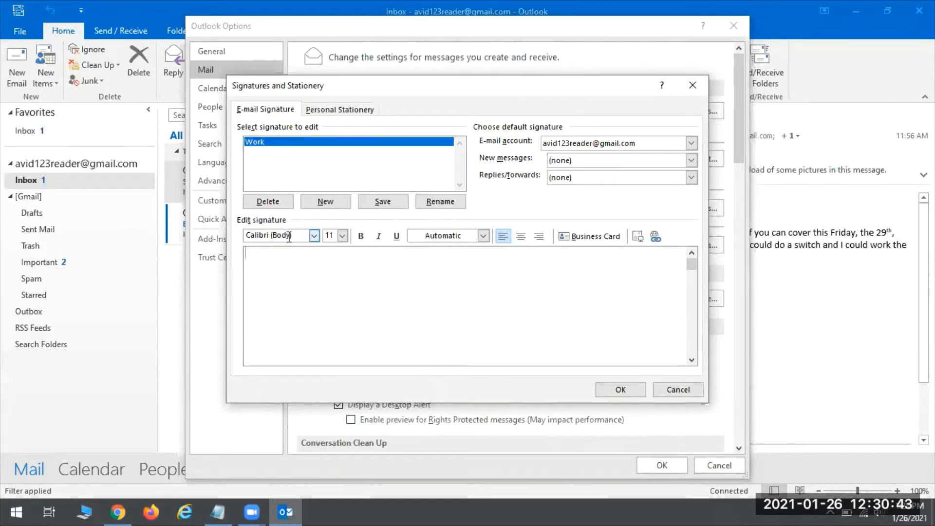
click(314, 235)
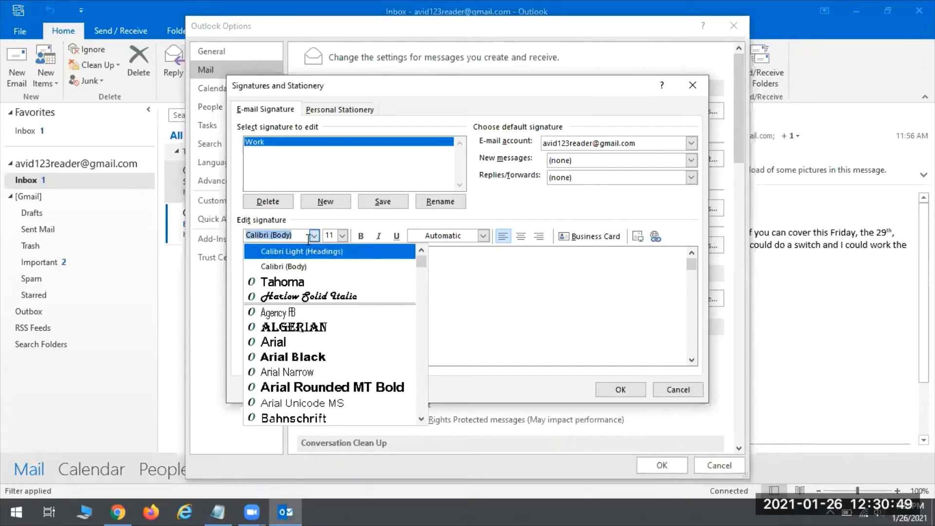
text(Harlow Solid Italic)
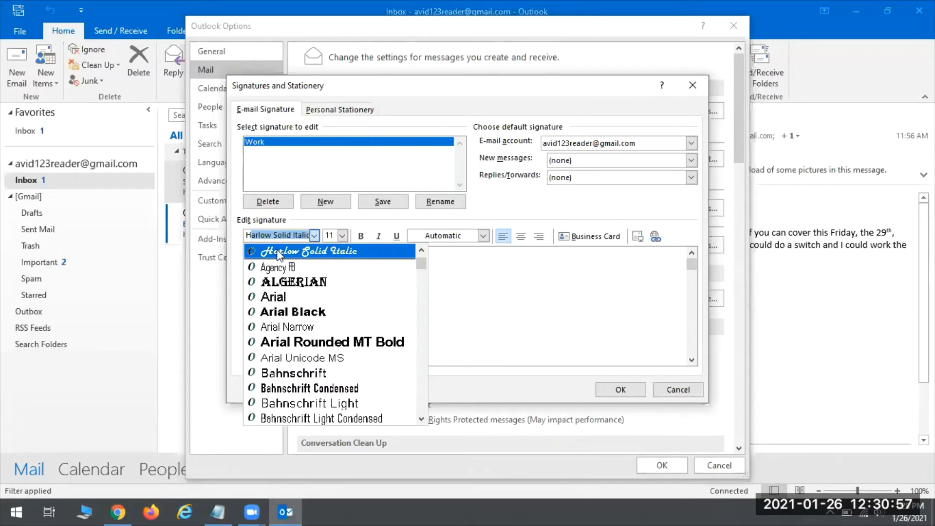
scroll(294, 290, down, 2)
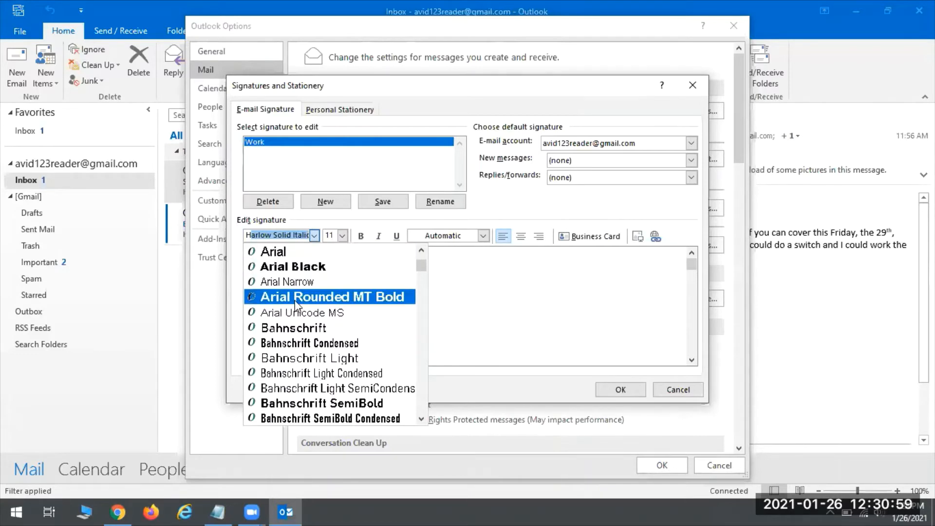
scroll(302, 331, down, 8)
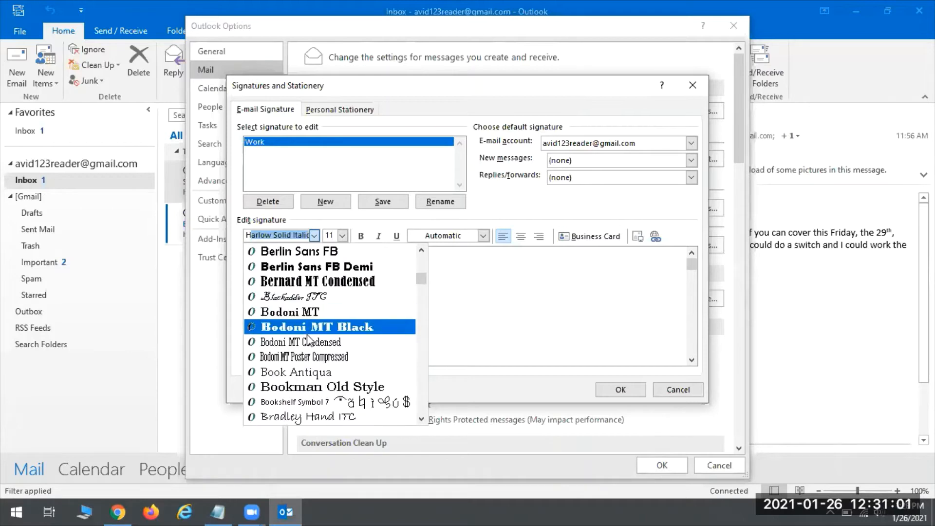
scroll(307, 341, down, 12)
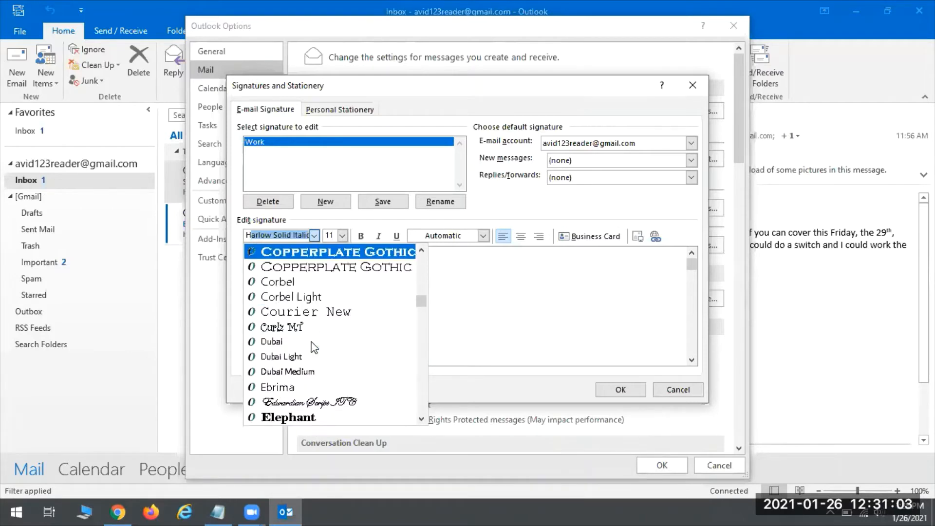
scroll(312, 347, down, 10)
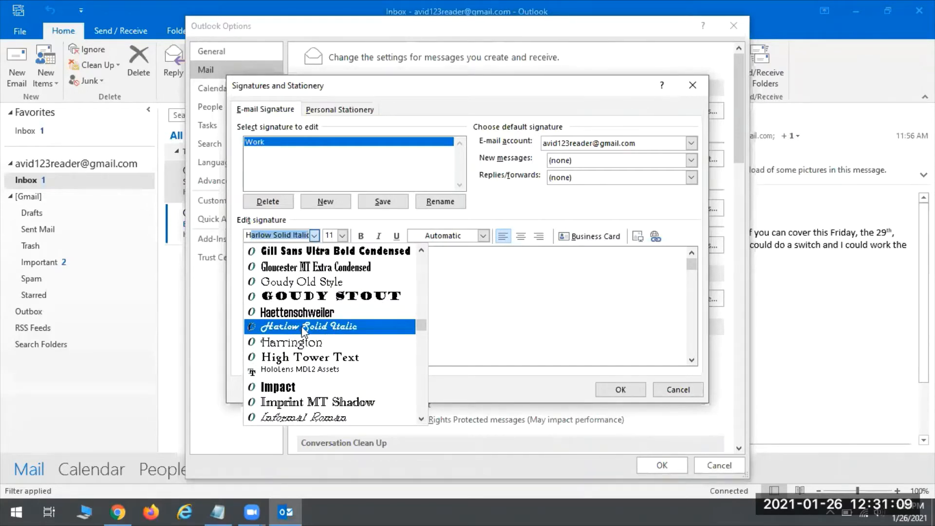
click(299, 326)
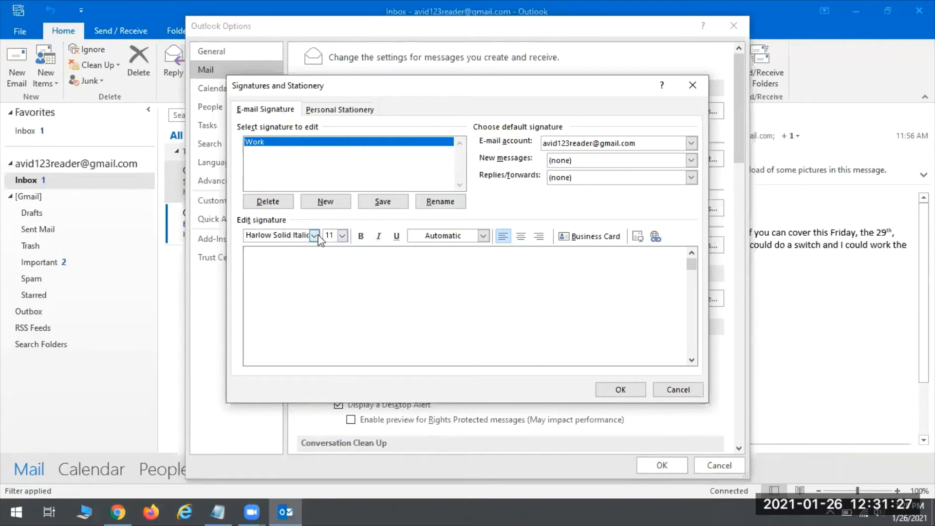
click(342, 240)
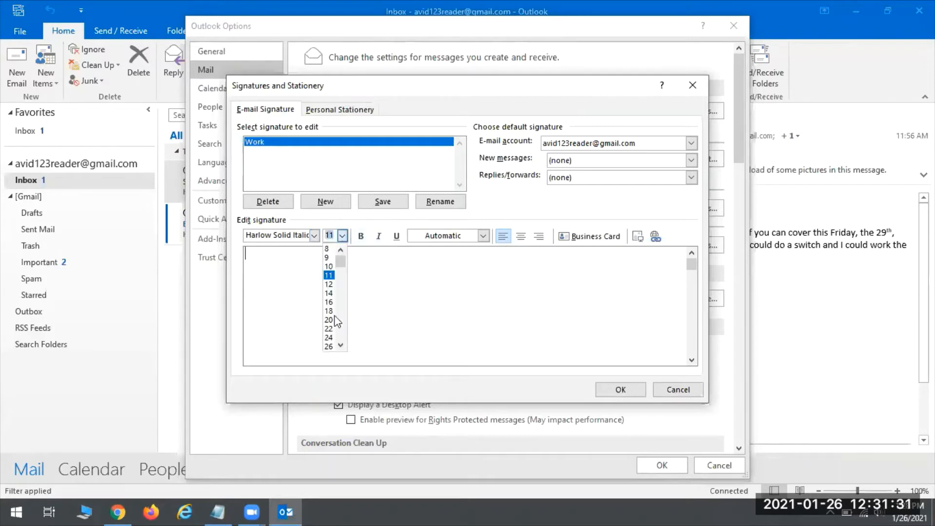
click(329, 311)
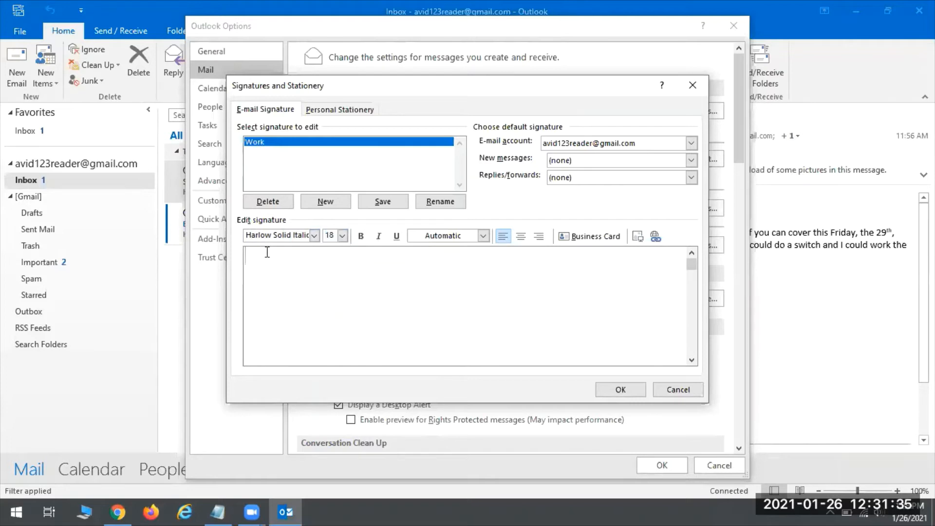
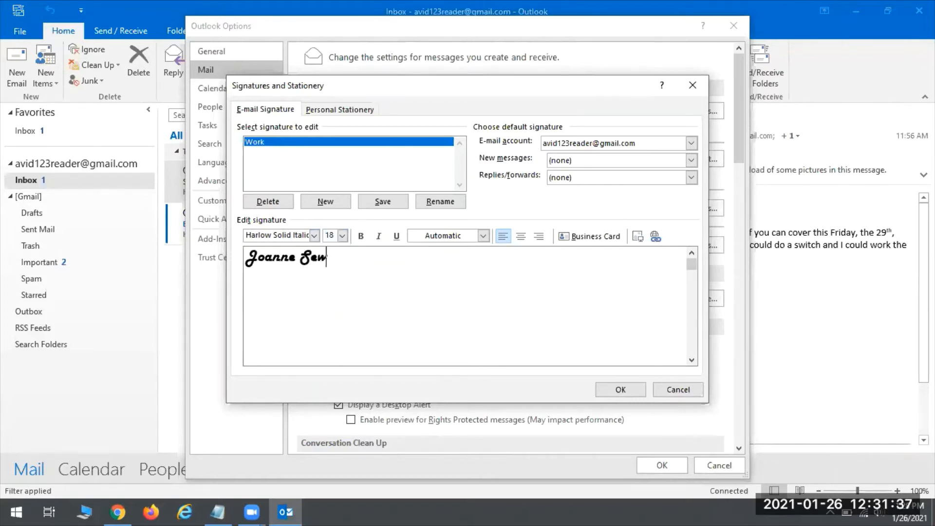
Enter the signer's full name, then switch the next line to Tahoma 12.
key(Return)
click(314, 235)
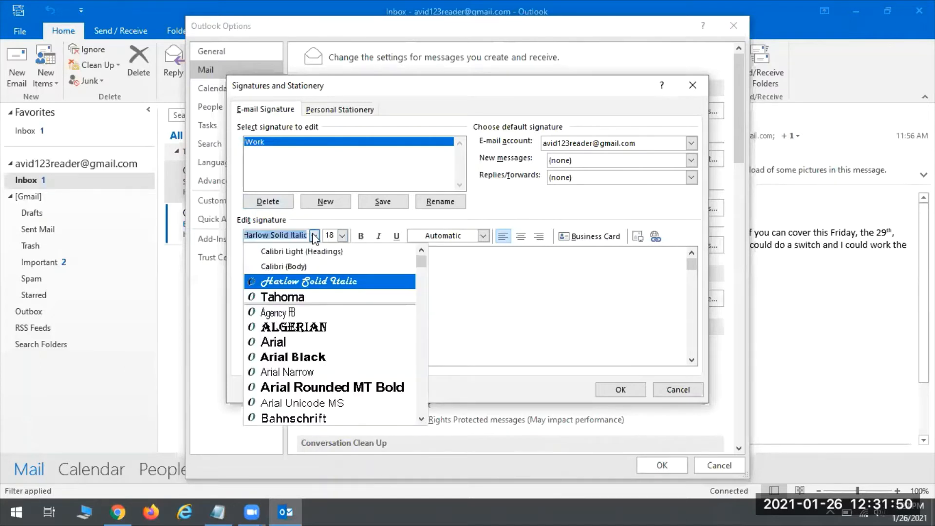
click(296, 297)
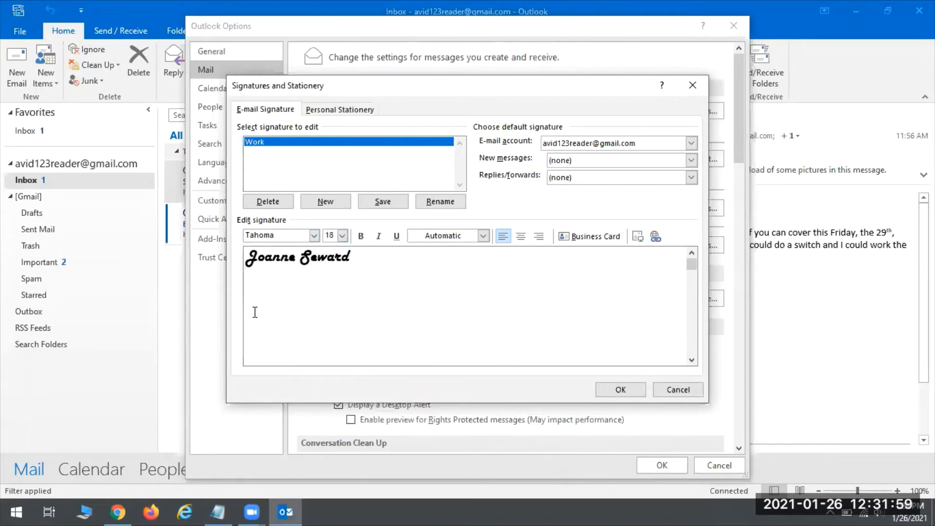
click(342, 235)
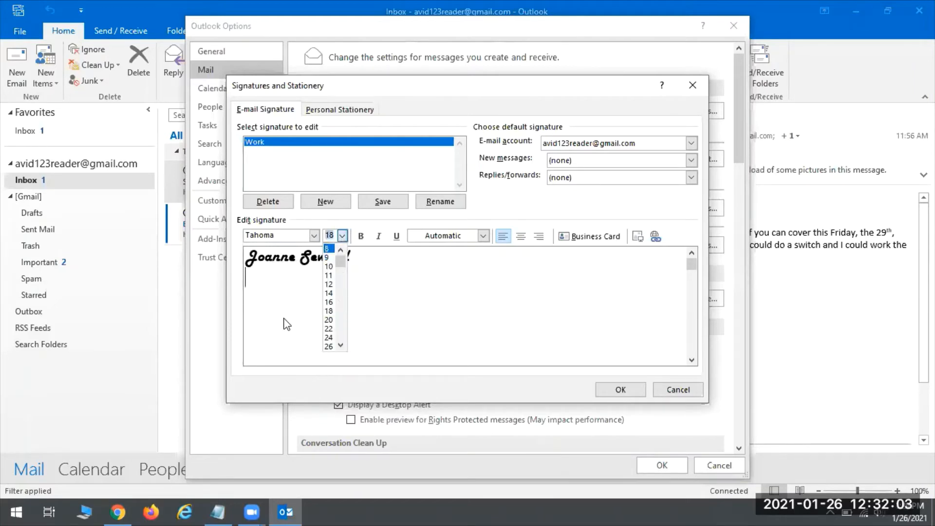
click(330, 287)
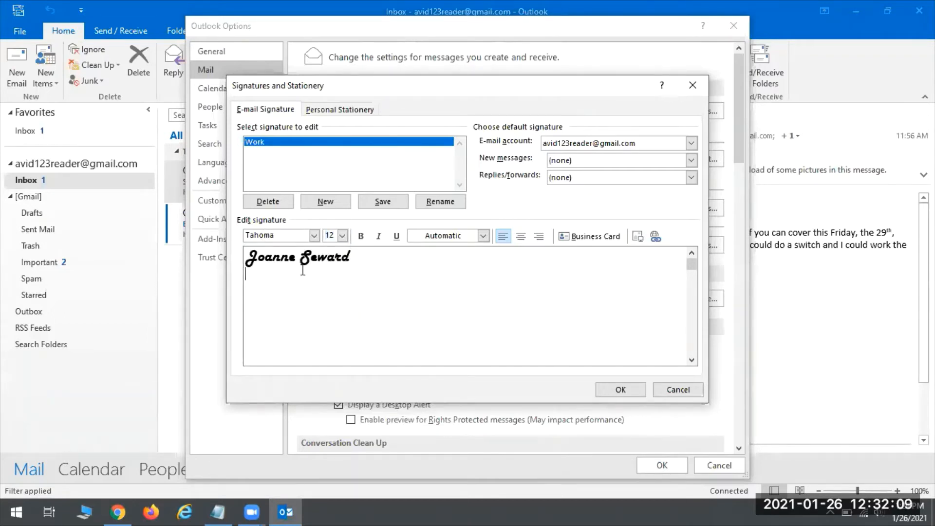
Type the street address line and the city, state and ZIP line.
text(8040 S. 6th St.)
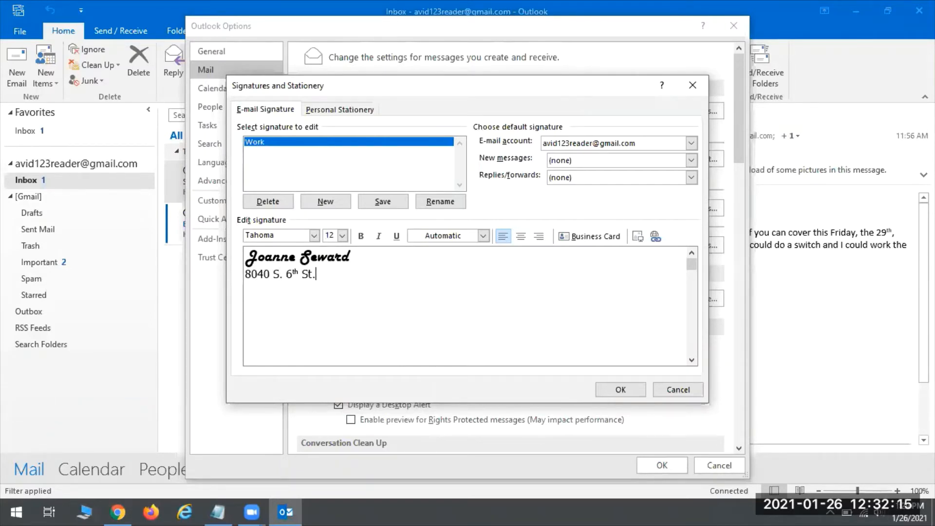
key(Return)
text(Oak Creek, WI 5)
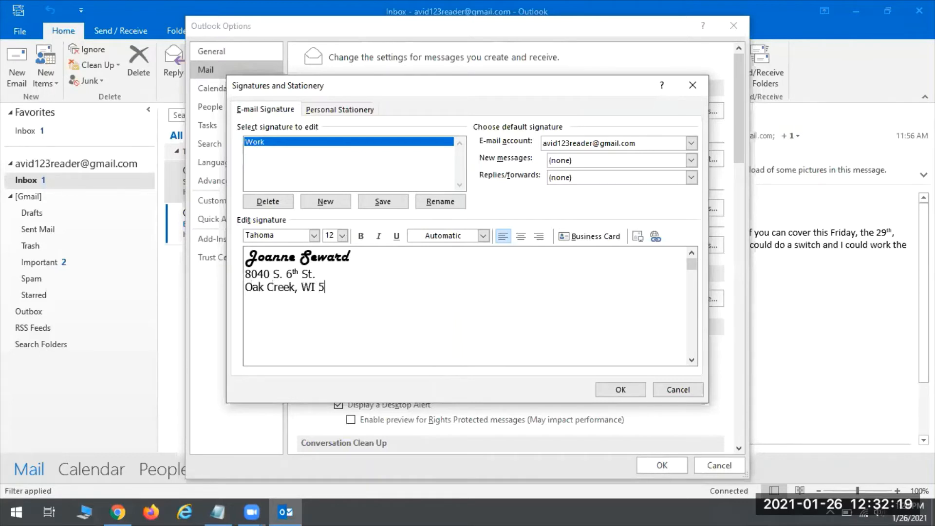
text(3154)
key(Return)
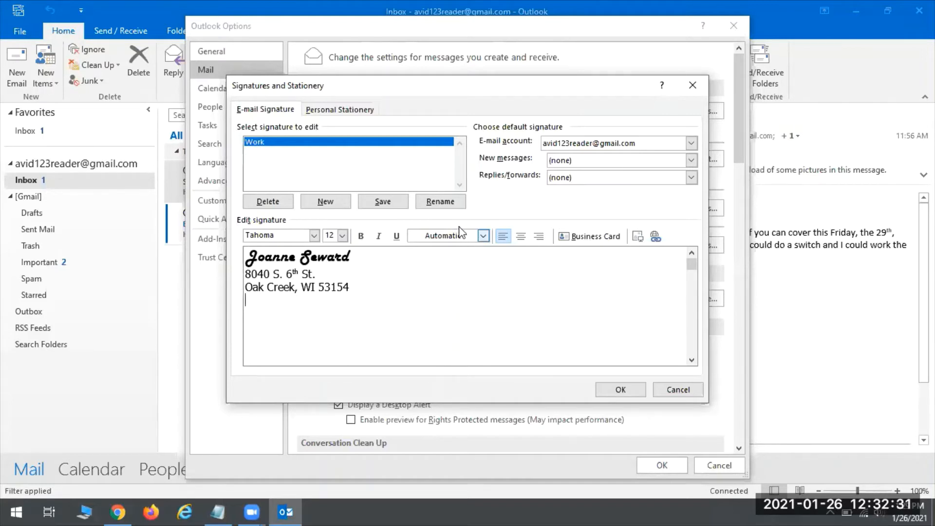
Add the phone number in green on its own line below the address.
click(482, 238)
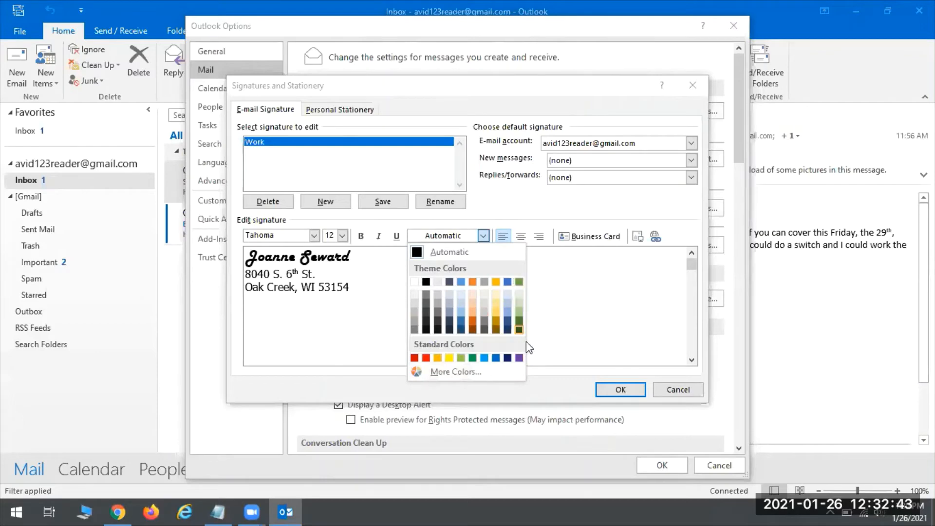
click(473, 358)
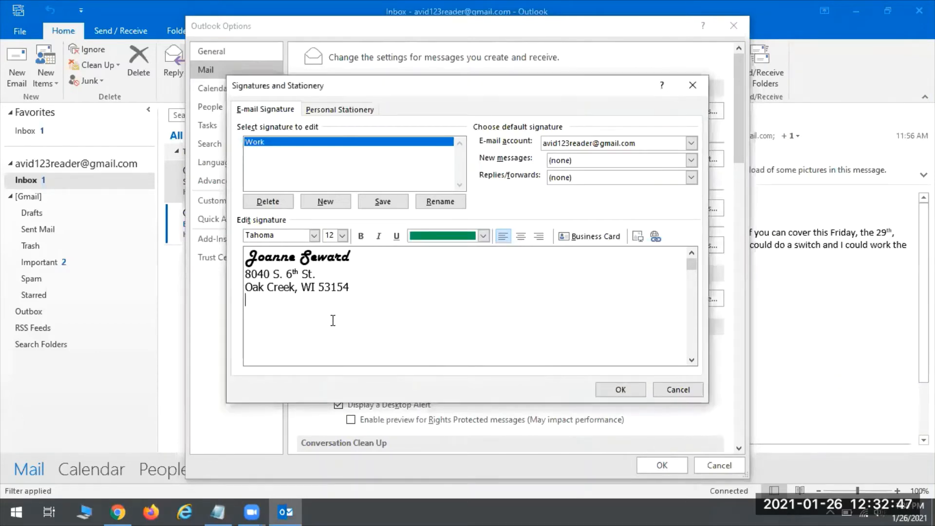
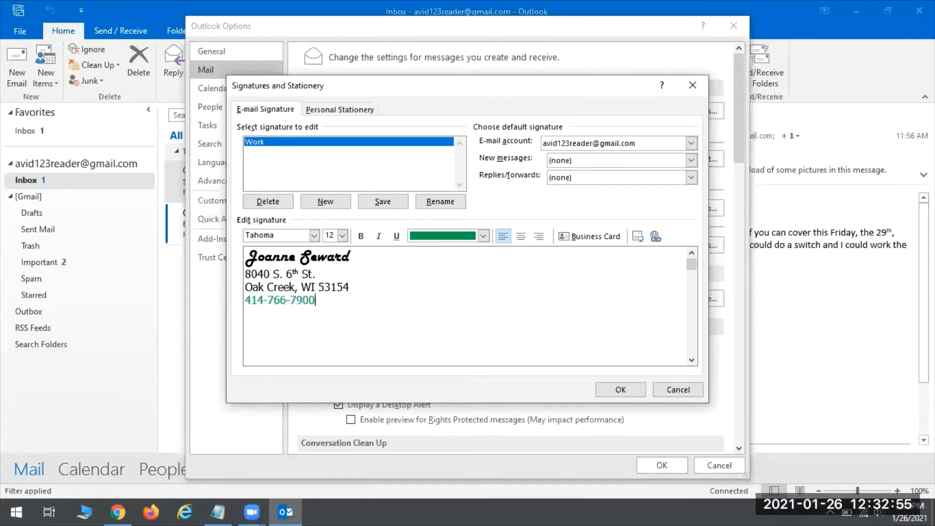
key(Return)
click(657, 238)
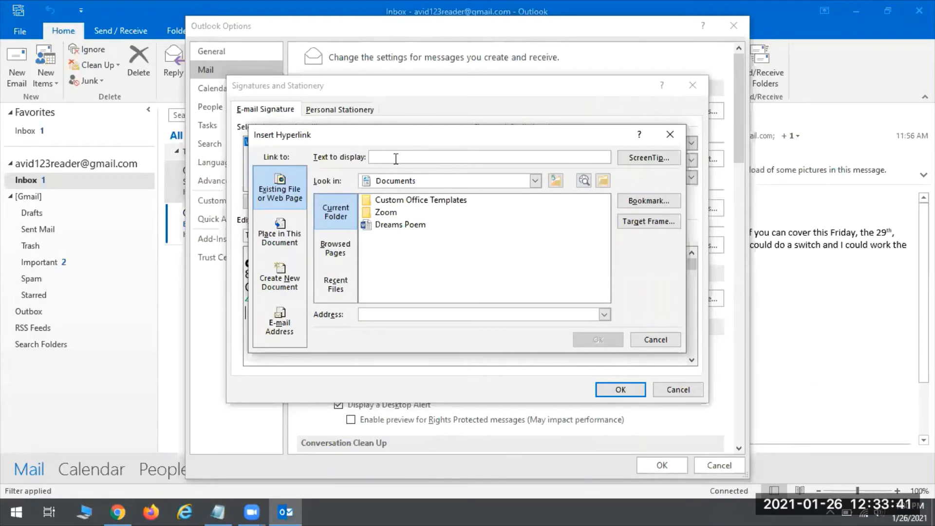
text(Oak Creek Public Library)
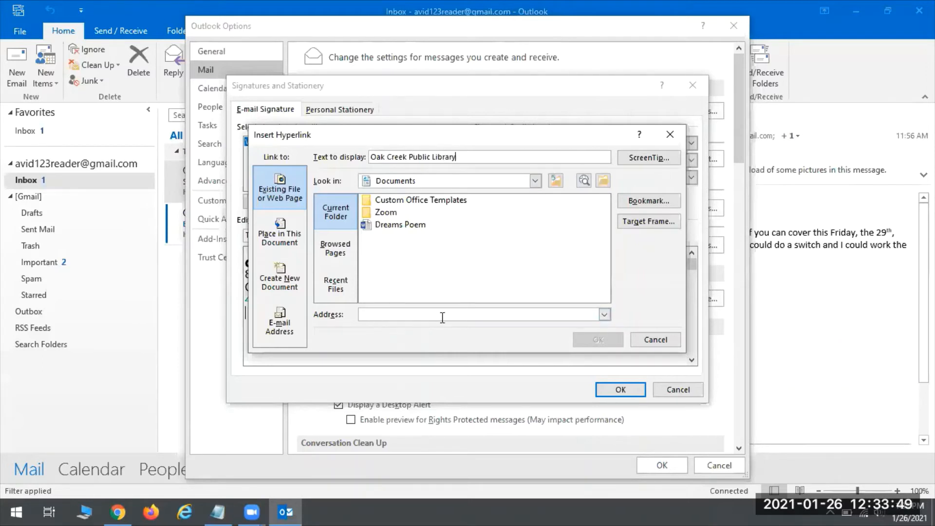
click(378, 314)
text(www.oak)
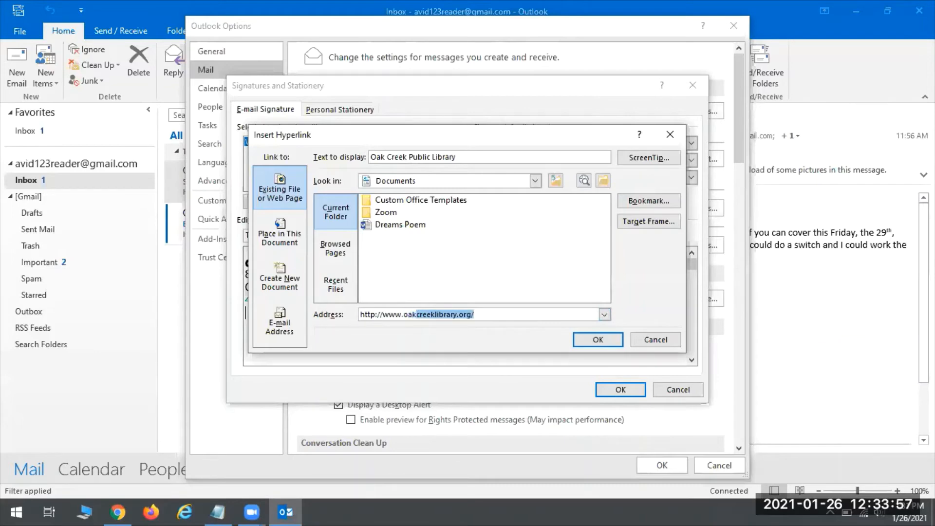
click(489, 312)
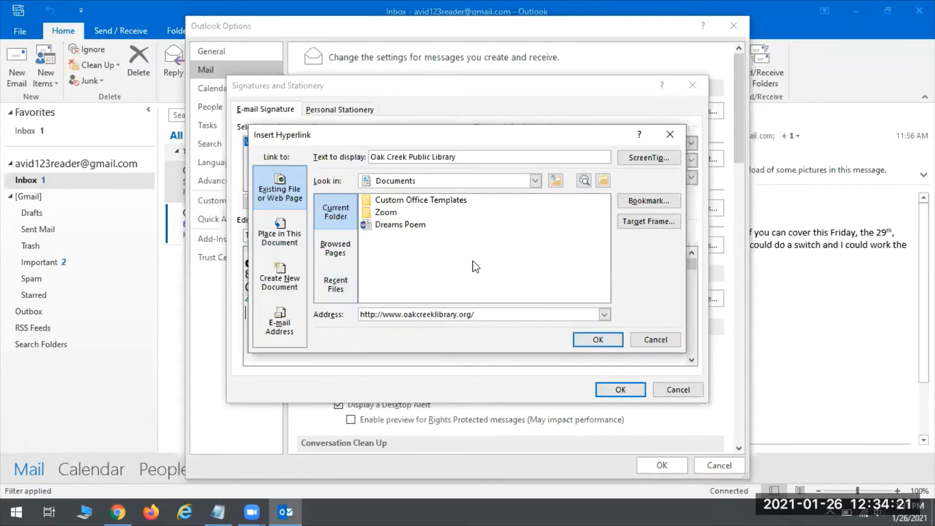
click(595, 337)
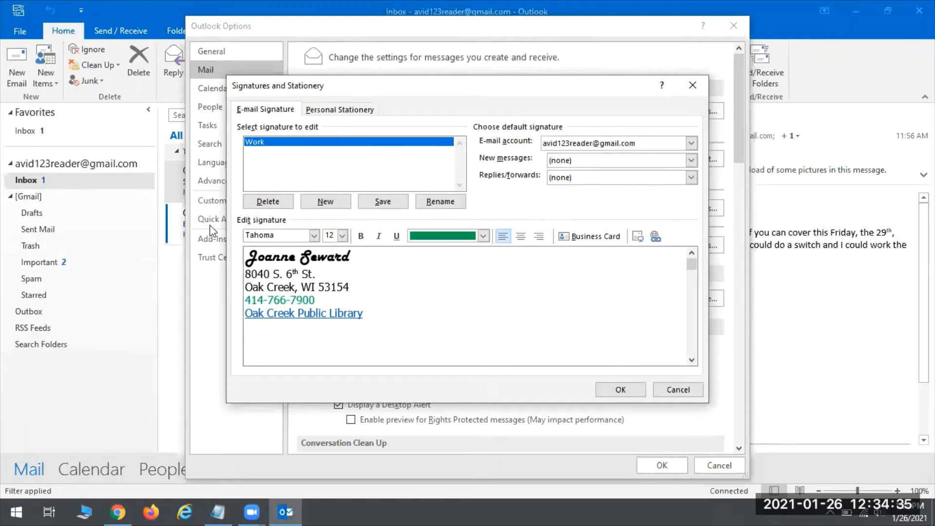
Save the Work signature, make it the replies/forwards default, and apply the signature settings.
click(388, 201)
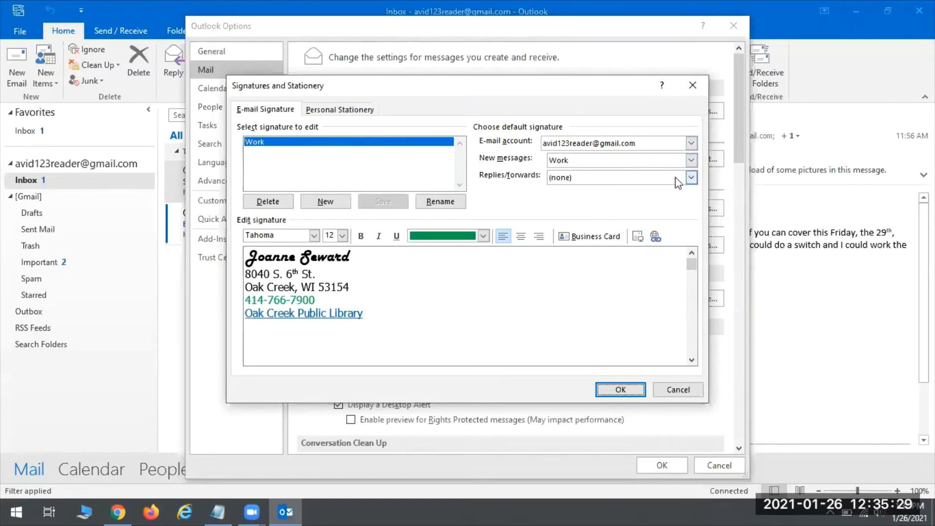
click(692, 179)
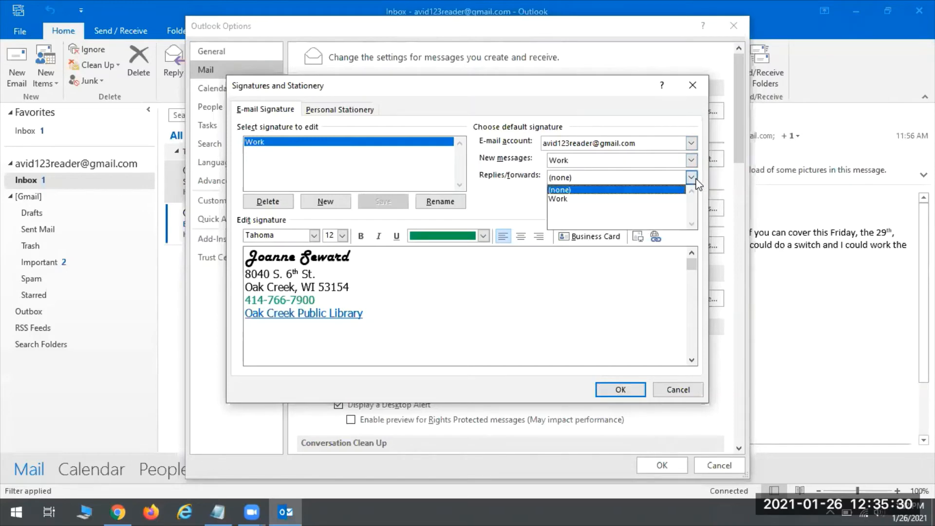
click(574, 201)
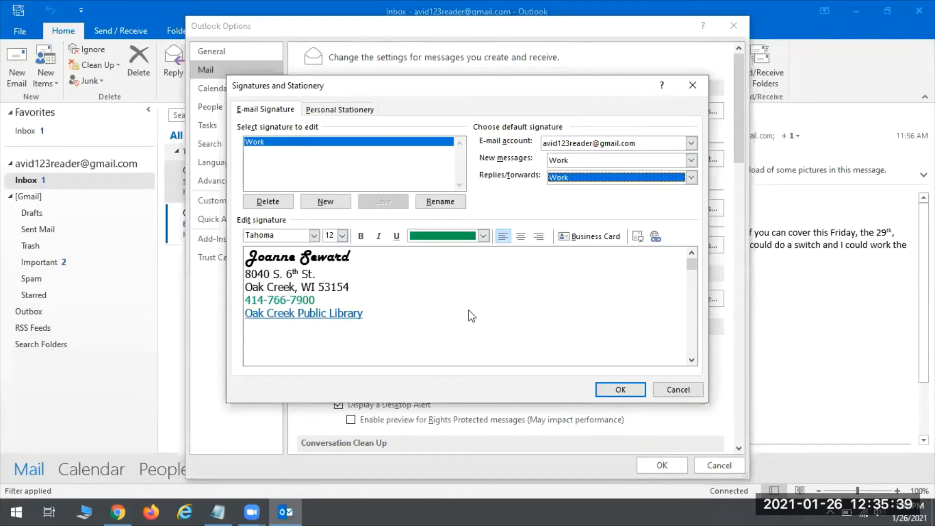
click(691, 177)
click(569, 199)
click(626, 391)
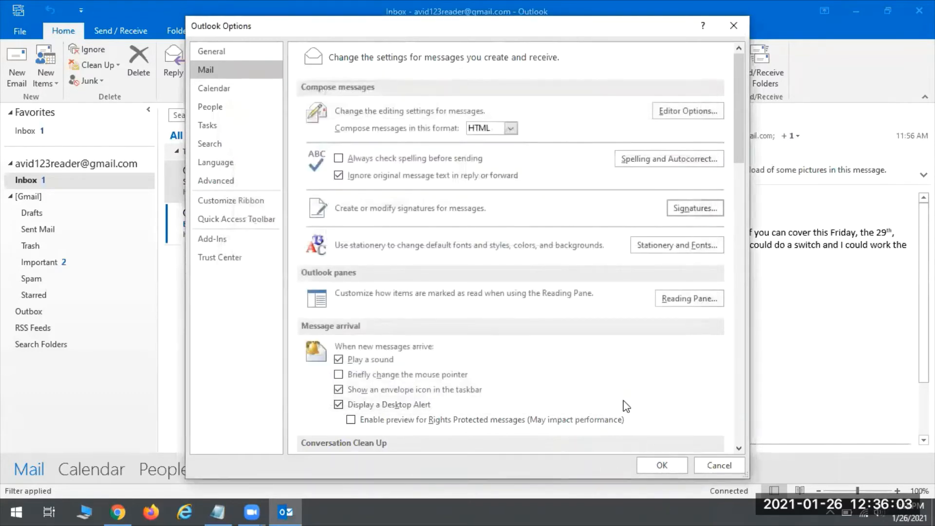
Close Outlook Options, check the signature on a blank new email, then switch to People.
click(657, 464)
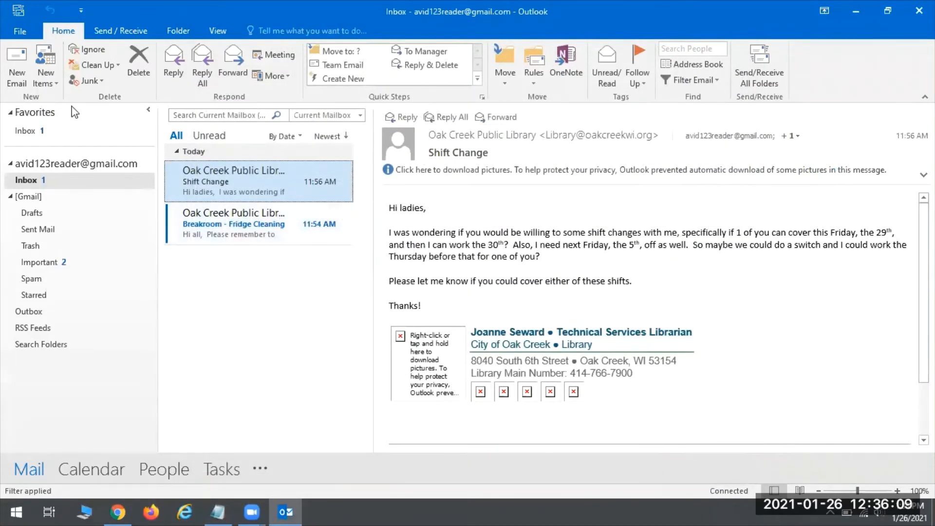
click(12, 75)
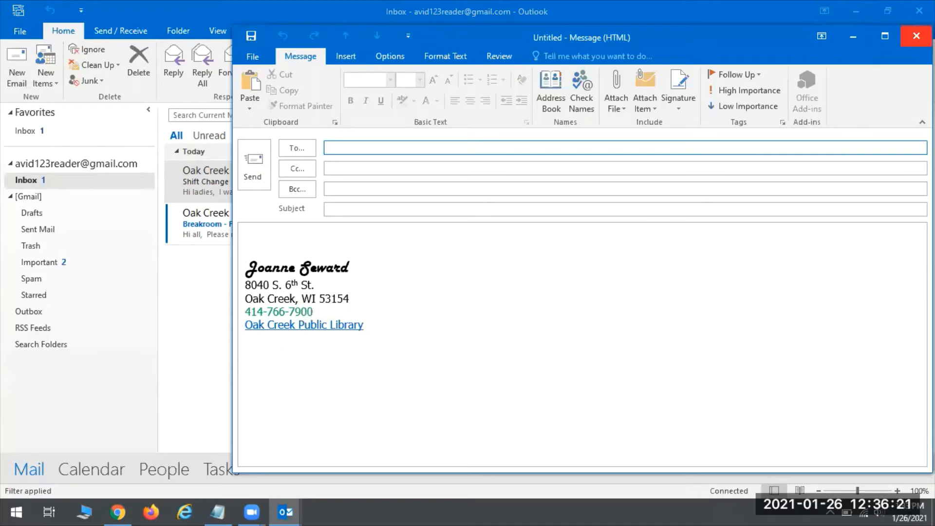
click(916, 36)
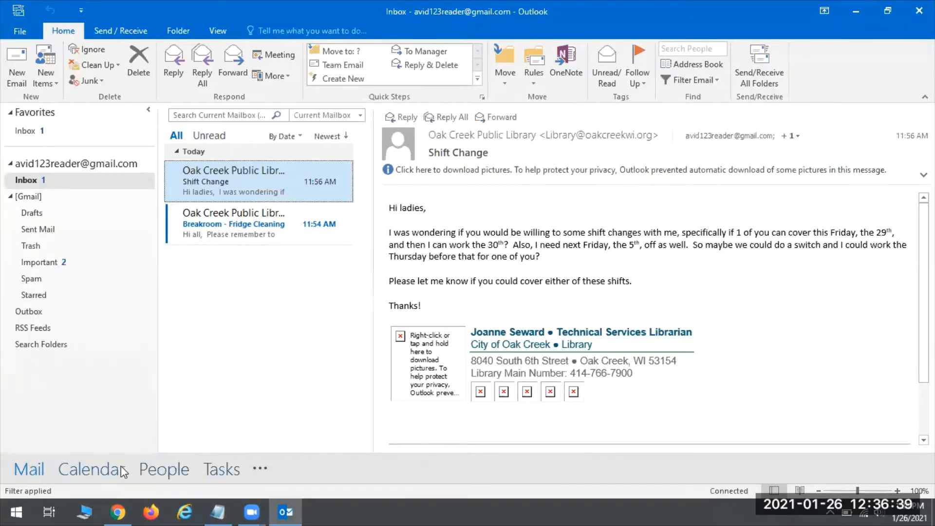
click(165, 470)
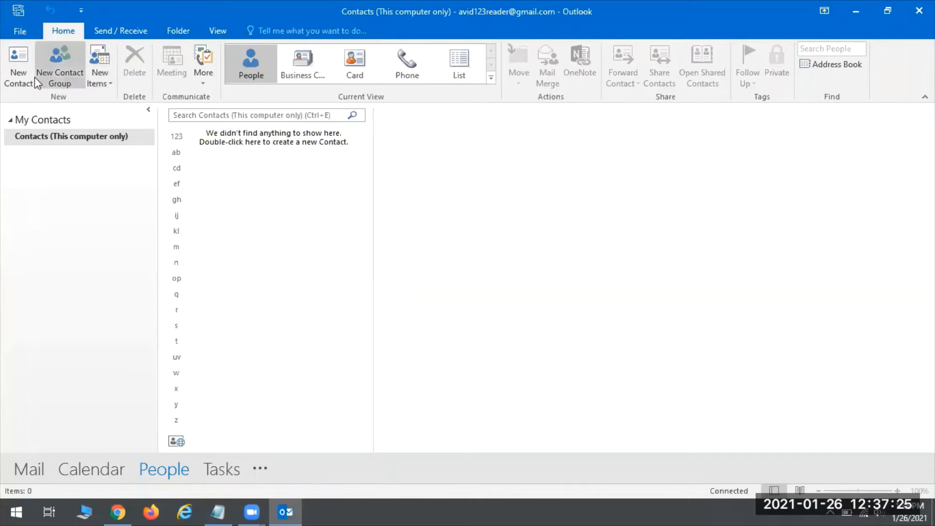
Open a blank New Contact form from the People Home tab.
click(19, 66)
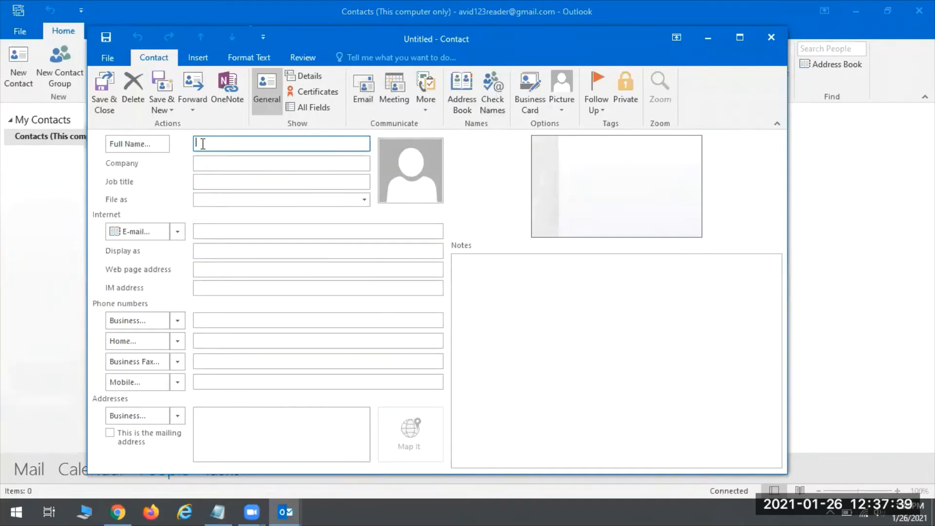
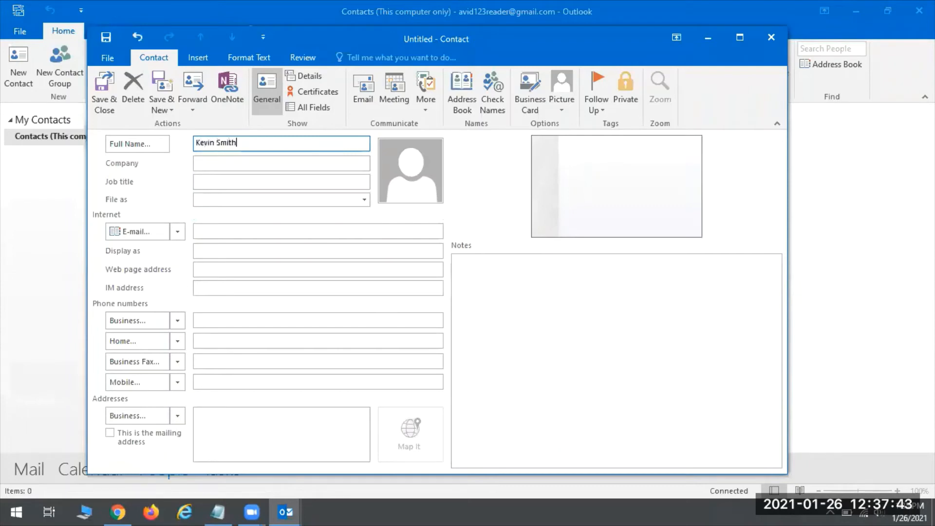
Enter the contact's full name and company Oak Creek Public Library, keeping the default File as.
click(223, 167)
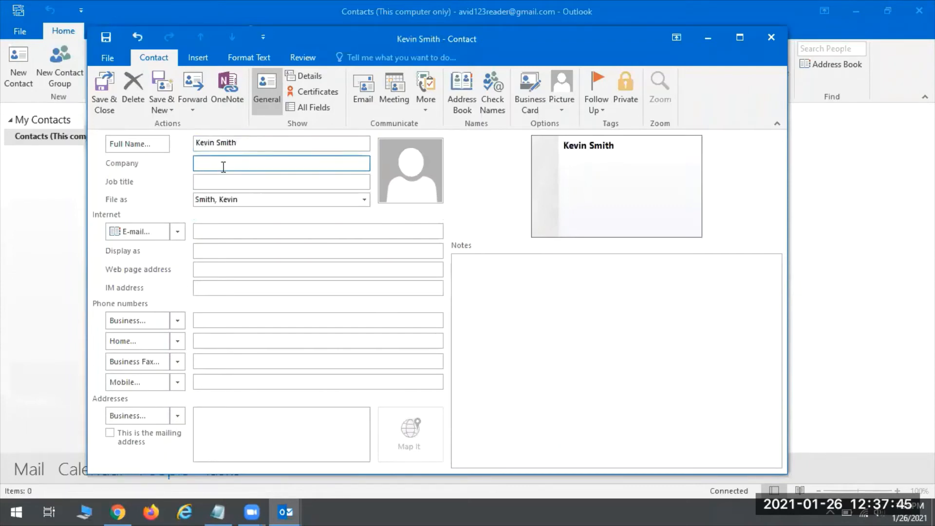
text(Oak Creek Public Library)
click(215, 227)
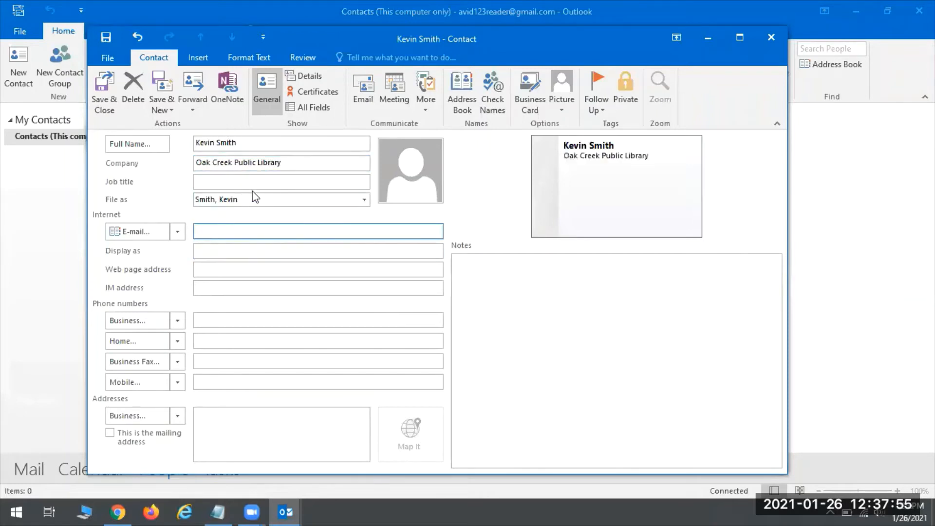
click(364, 200)
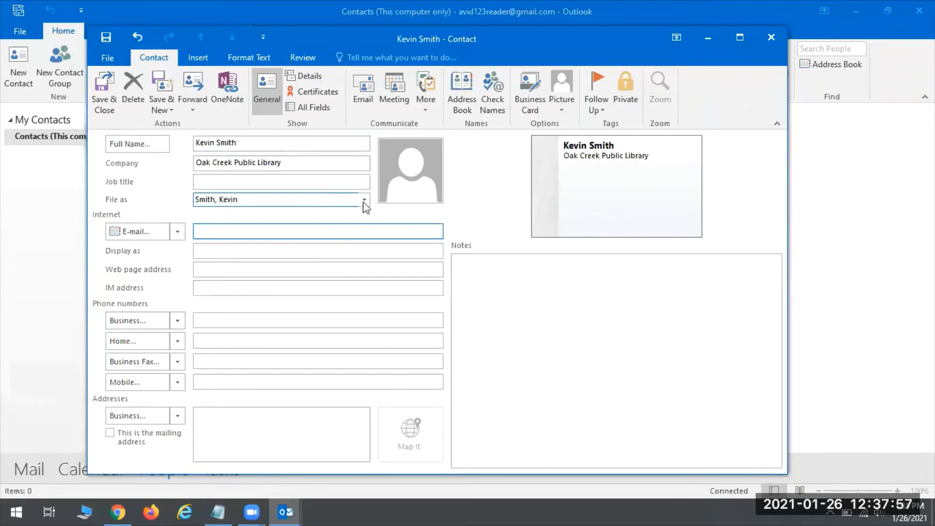
click(364, 200)
click(256, 231)
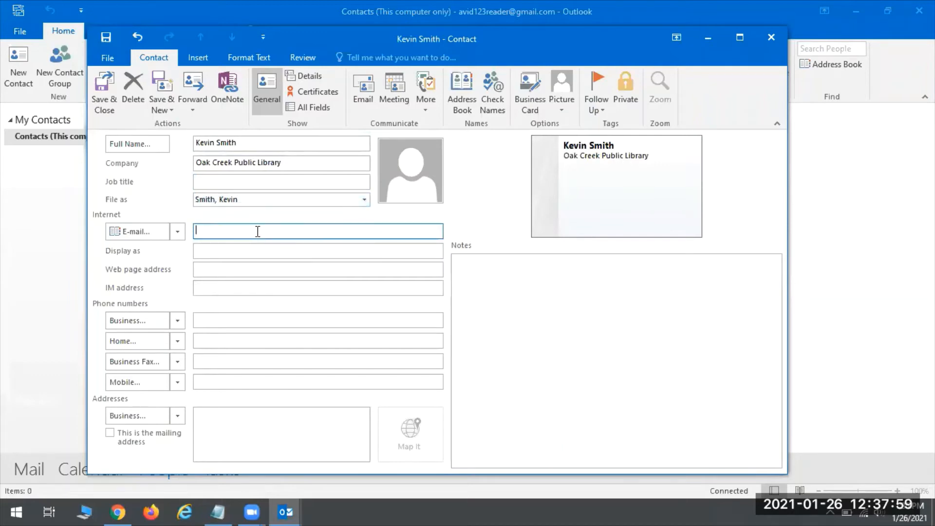
drag(341, 39, 565, 46)
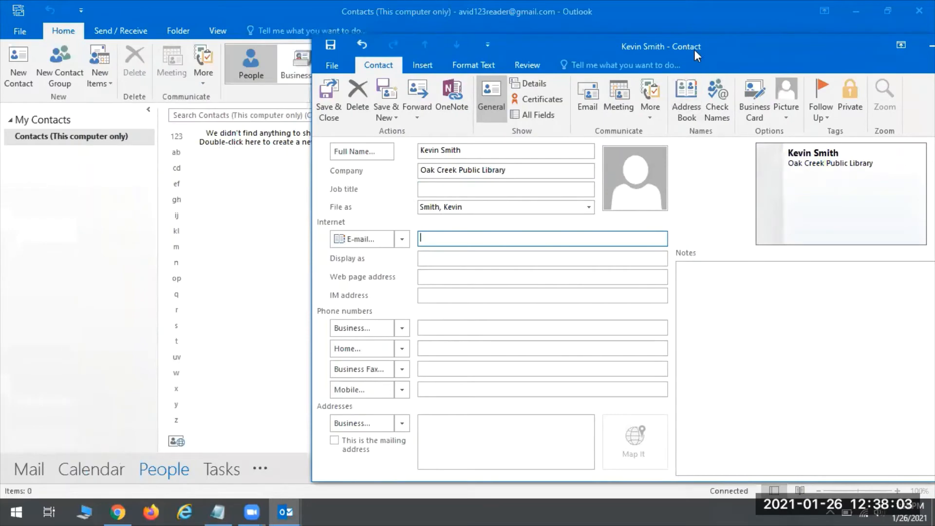
drag(676, 50, 489, 43)
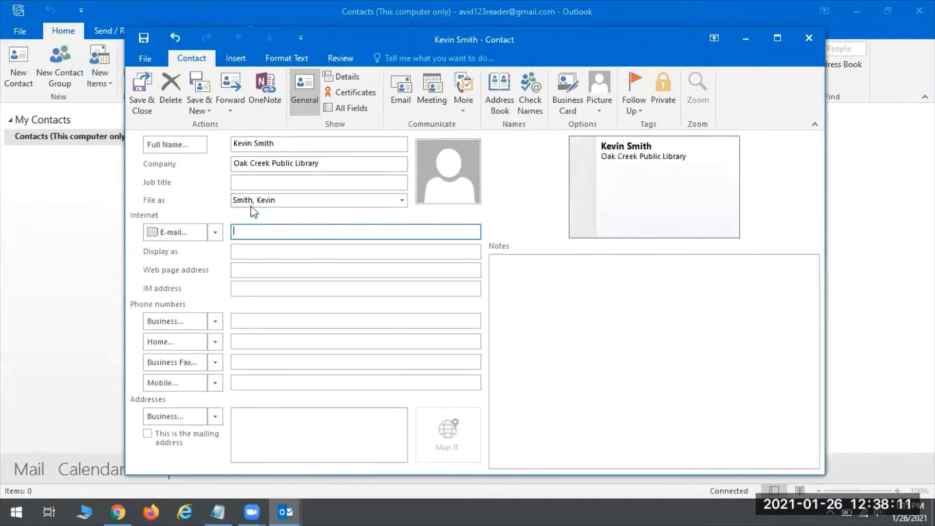
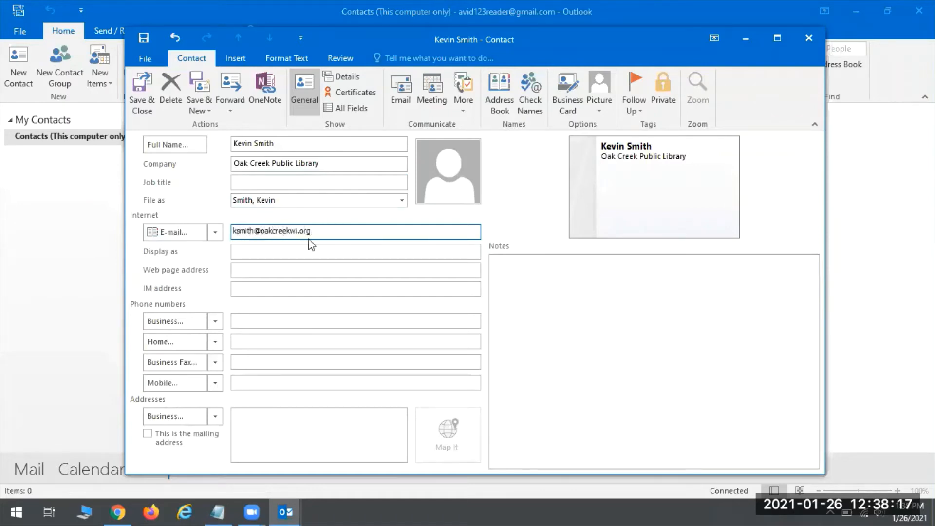
Add the contact's e-mail address and leave Display as showing only the full name.
click(248, 253)
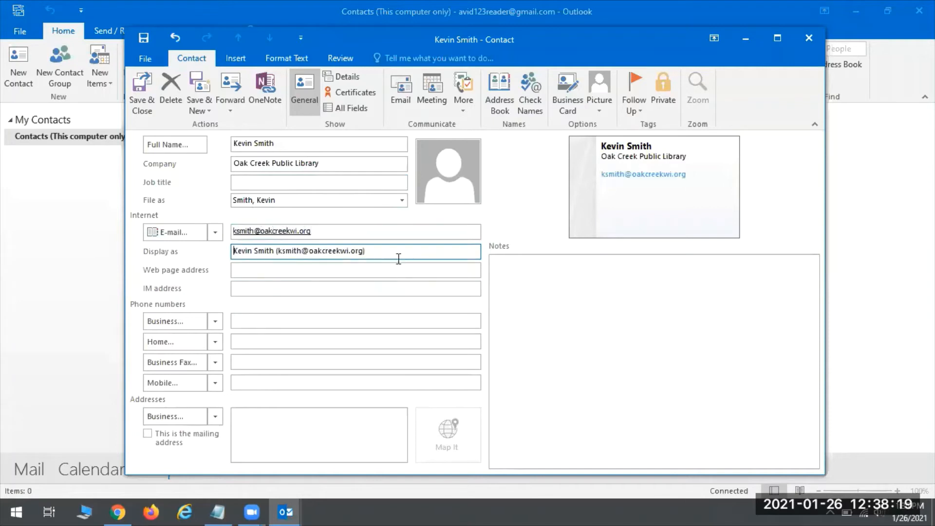
click(332, 269)
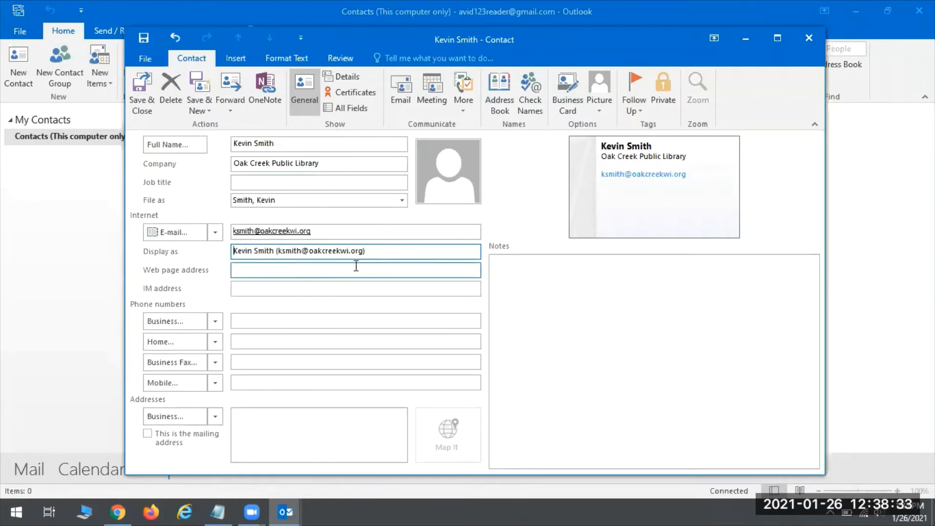
drag(386, 248, 275, 250)
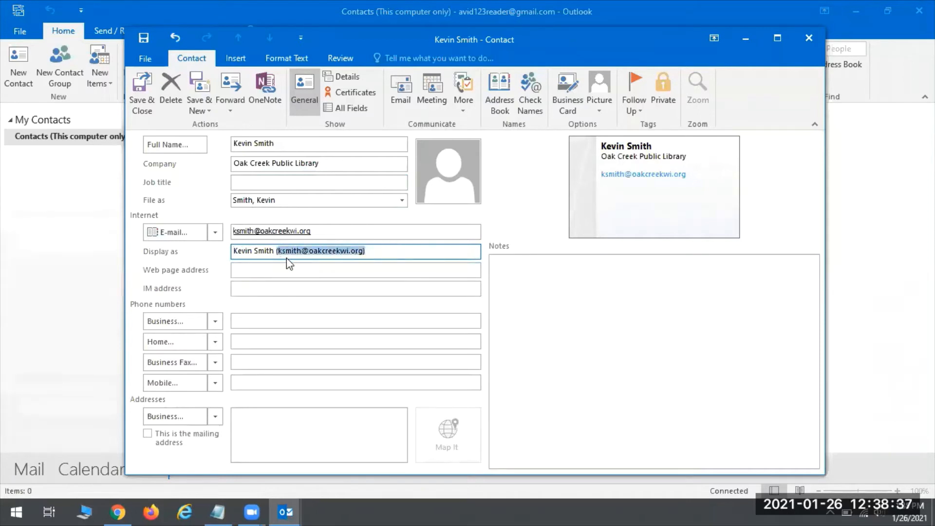
text(()
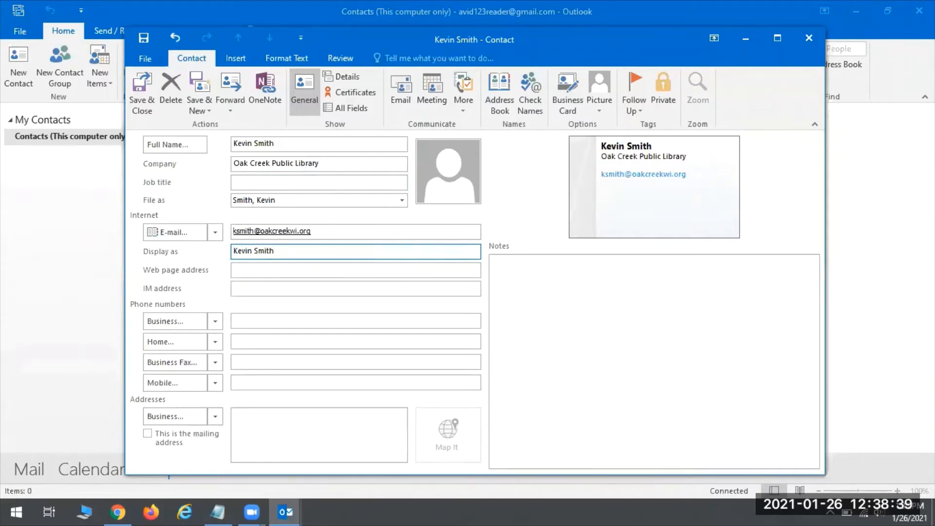
drag(291, 250, 172, 241)
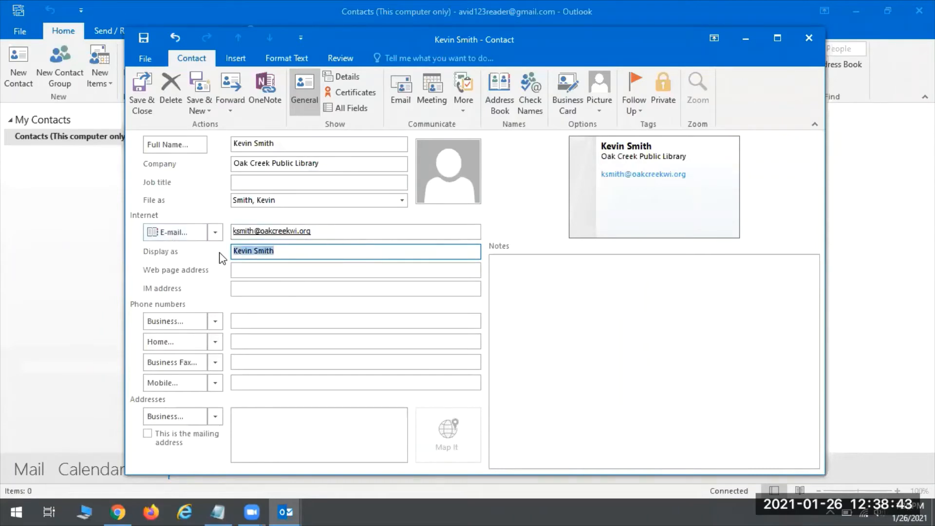
text(K-dog)
key(ctrl+z)
key(ctrl+y)
key(ctrl+z)
Enter the contact's business phone number and save the contact with Save & Close.
click(288, 254)
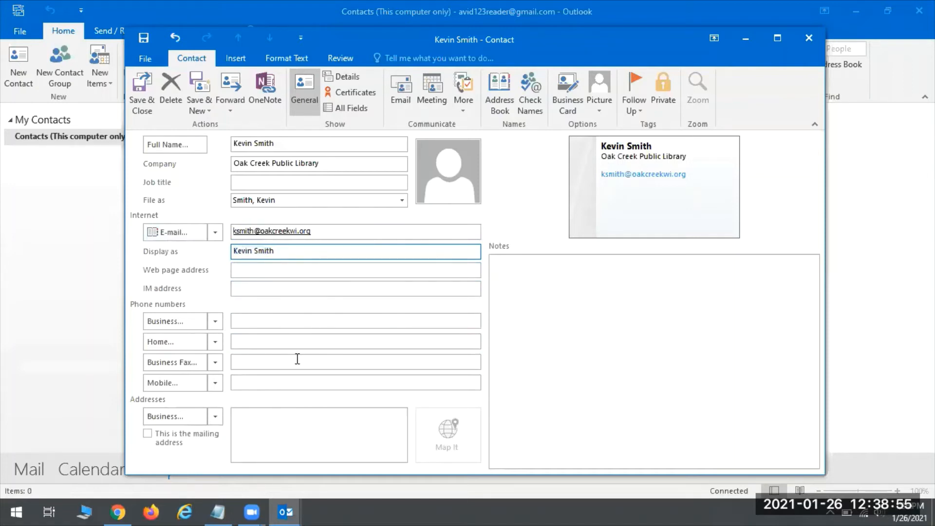
click(247, 320)
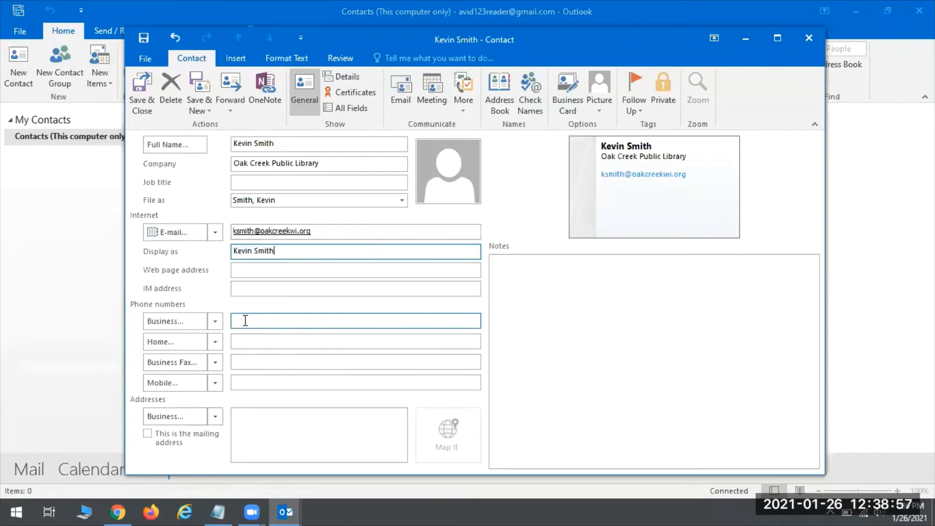
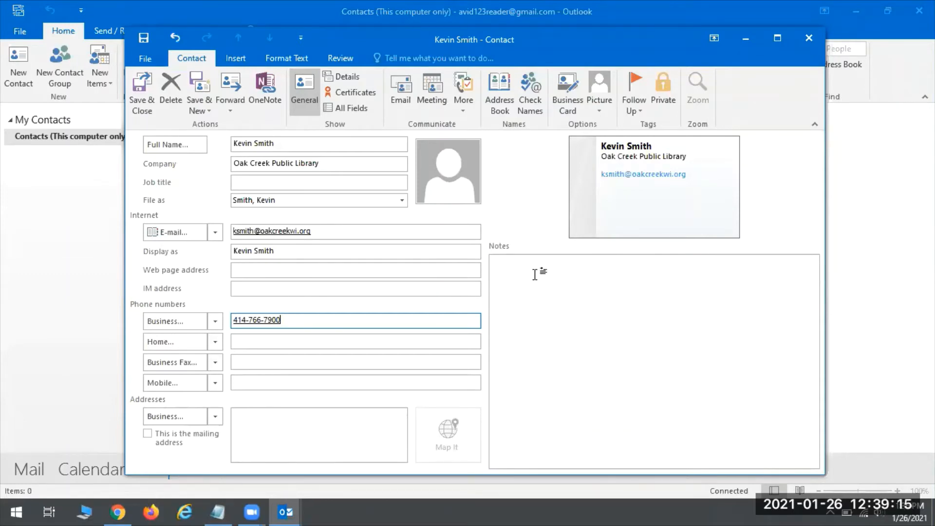
click(519, 266)
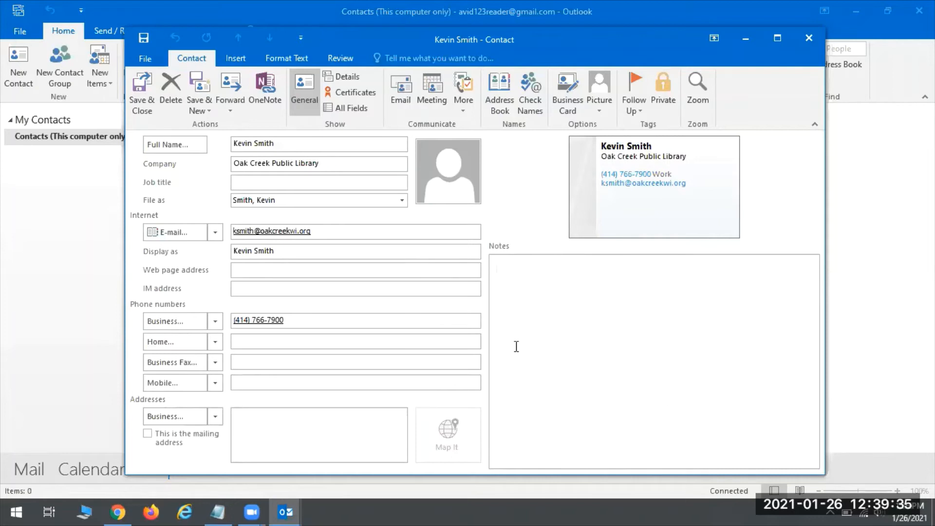
click(601, 313)
click(141, 93)
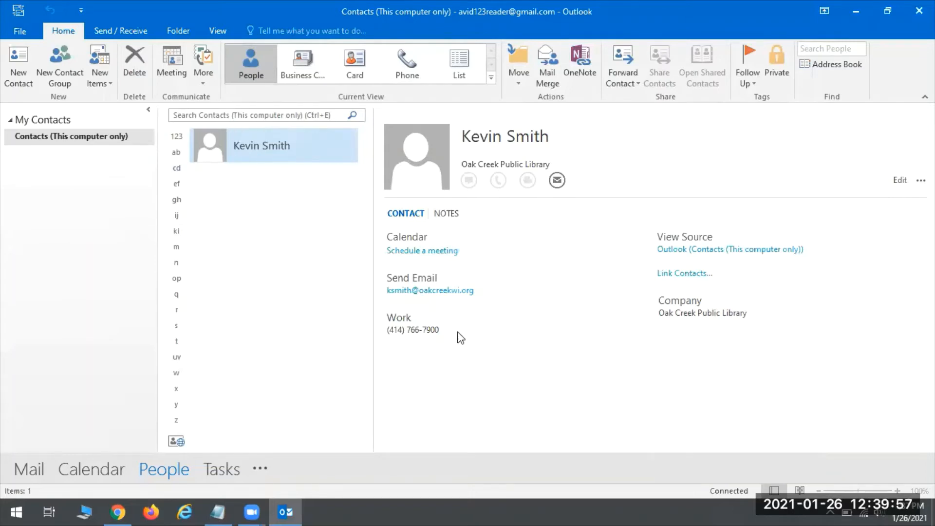
Change the library contact's work phone to the new number, save, and close the card.
double_click(279, 150)
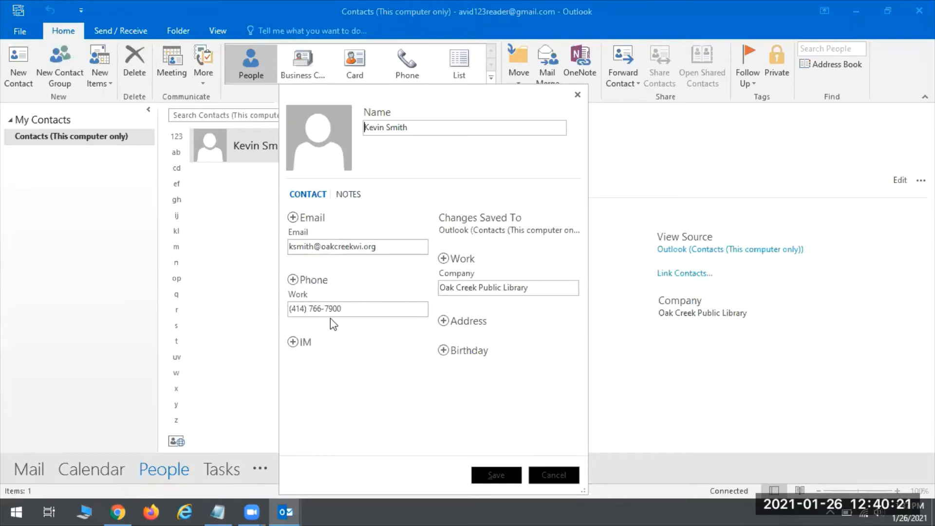
click(354, 312)
key(BackSpace)
key(BackSpace)
key(BackSpace)
key(BackSpace)
key(BackSpace)
key(BackSpace)
text(444-6666)
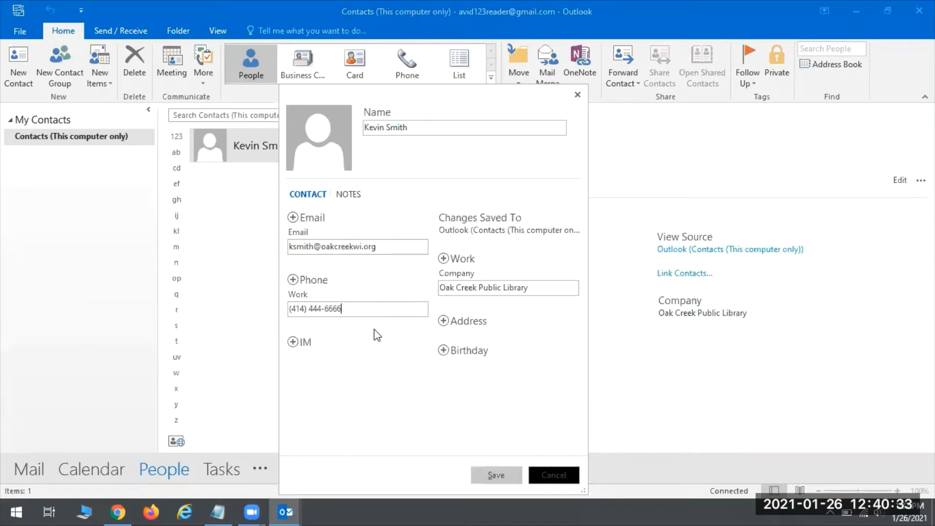
click(497, 475)
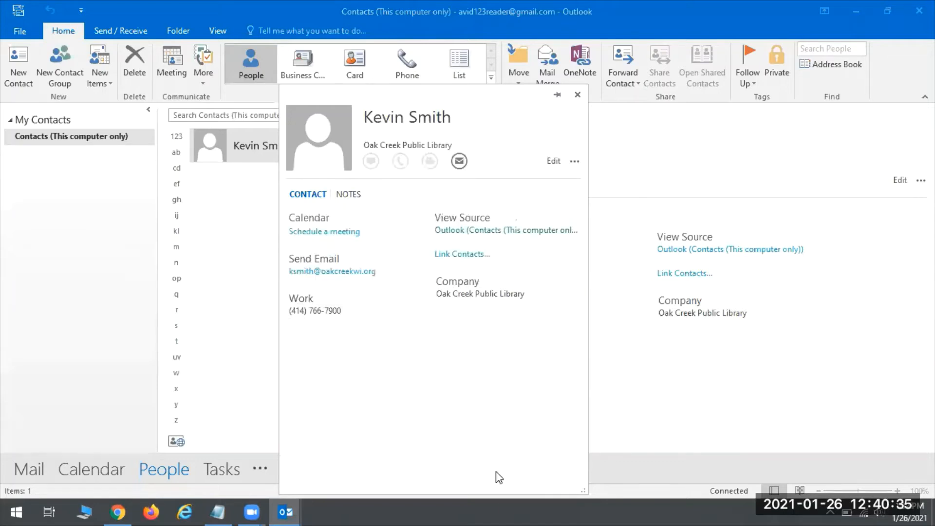
click(577, 95)
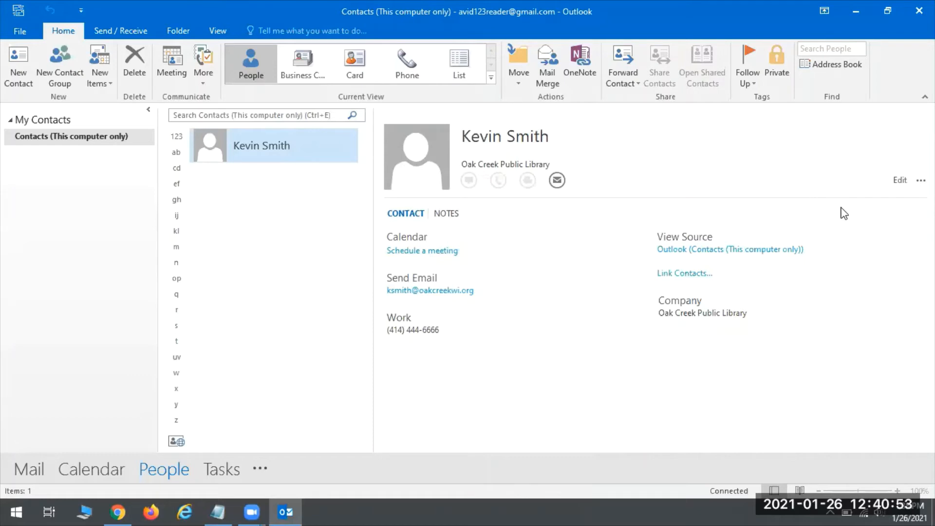
click(679, 250)
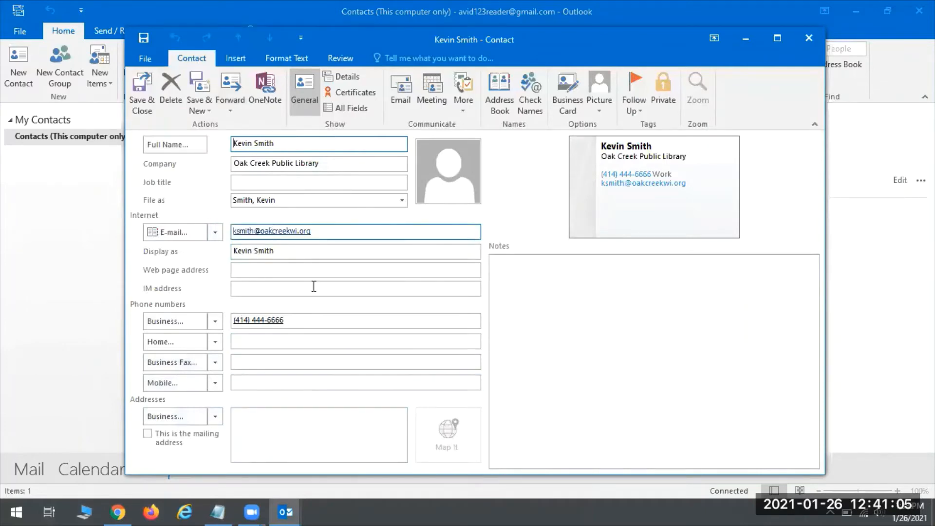
click(241, 53)
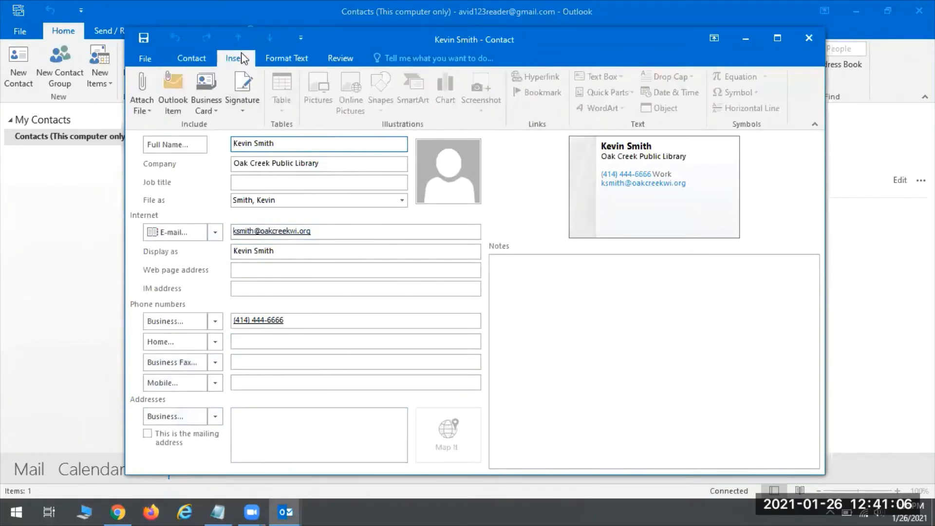
click(185, 57)
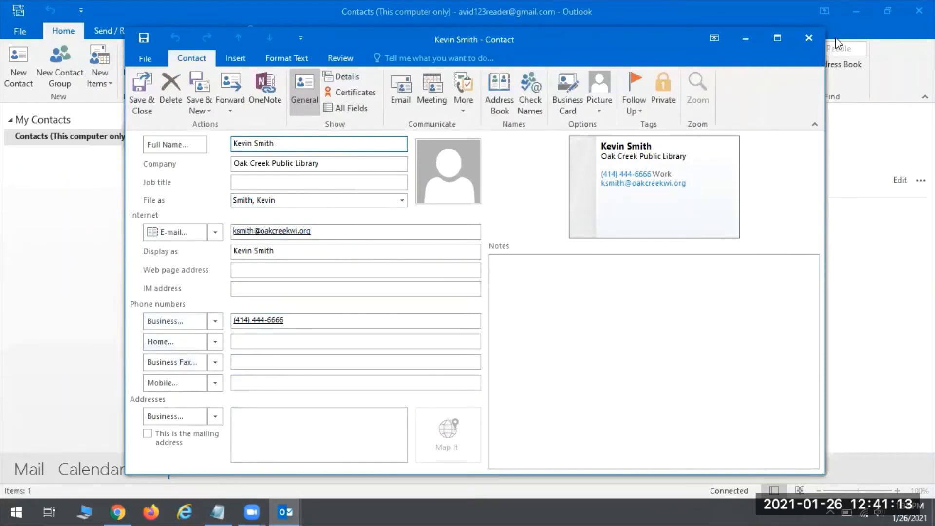
click(817, 38)
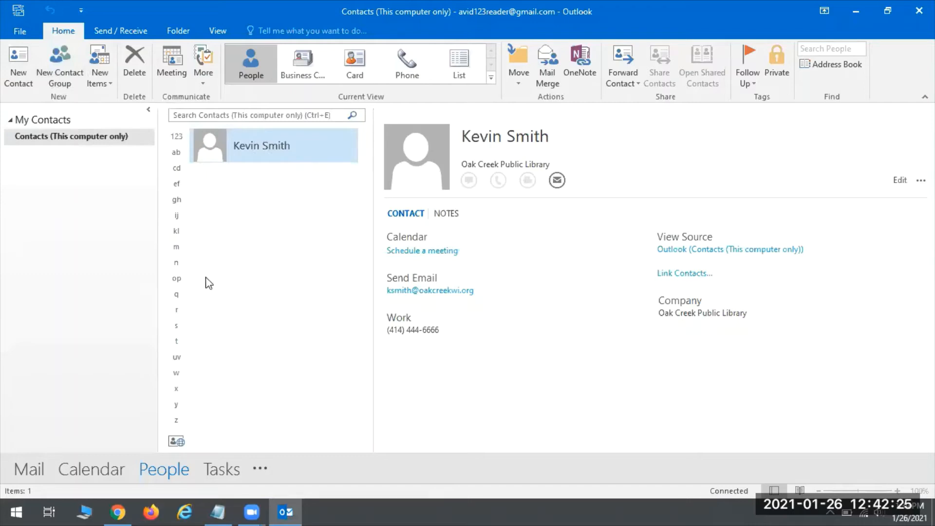
Create contact group 'Friends of the Library' and add the saved library contact from Outlook Contacts.
click(54, 68)
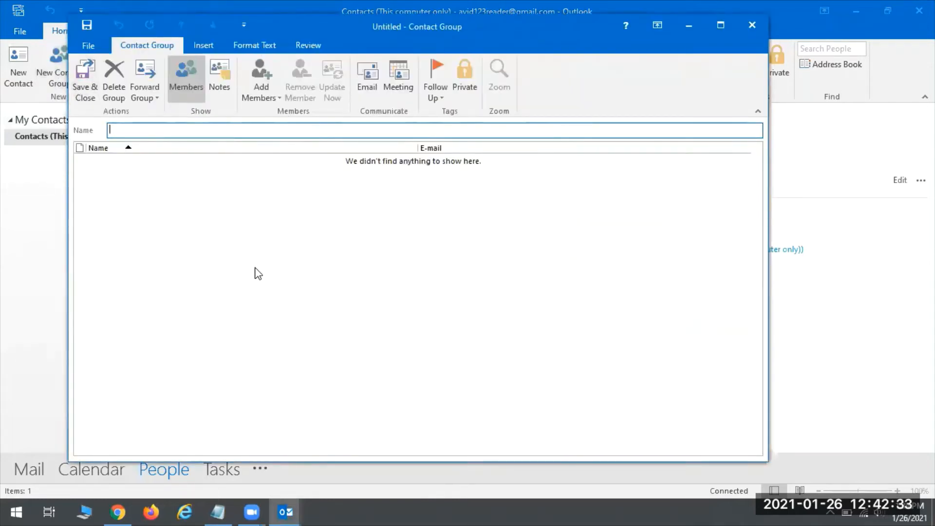
text(Friends of the Library)
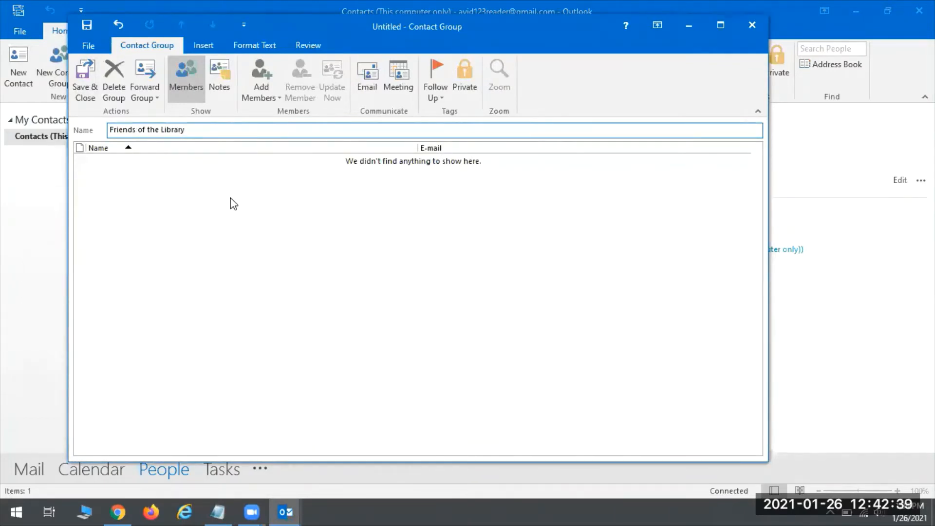
click(263, 86)
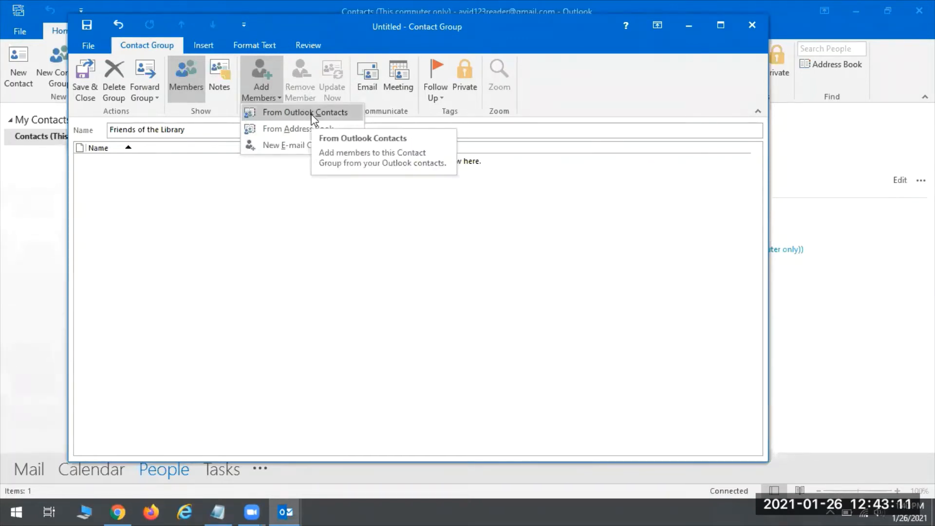
click(280, 117)
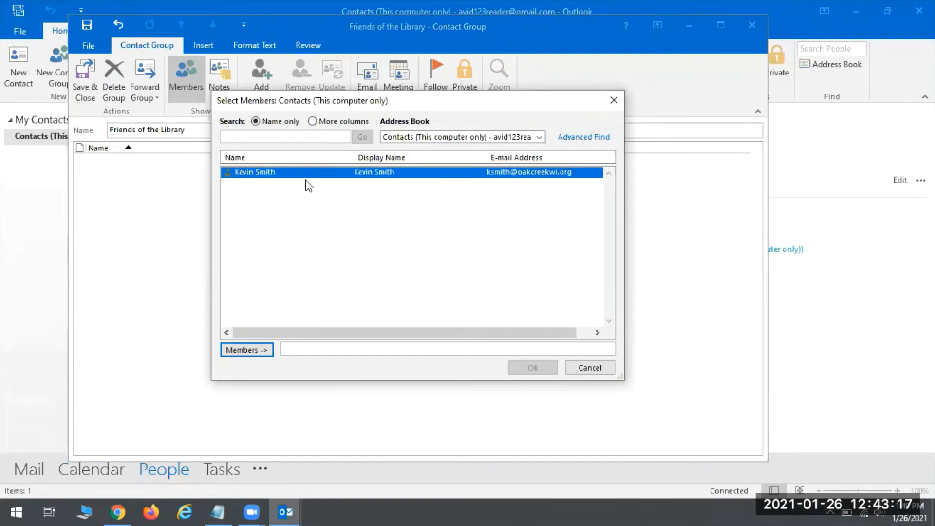
double_click(285, 174)
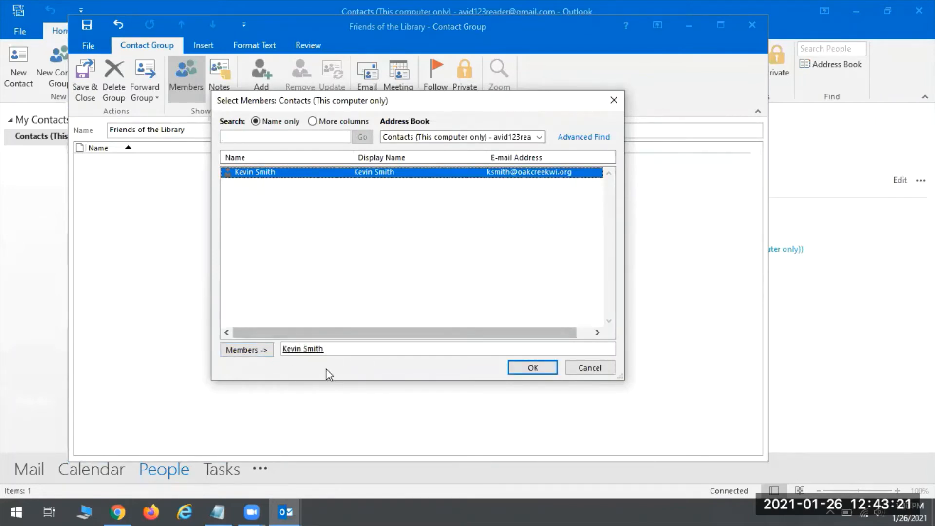
click(530, 367)
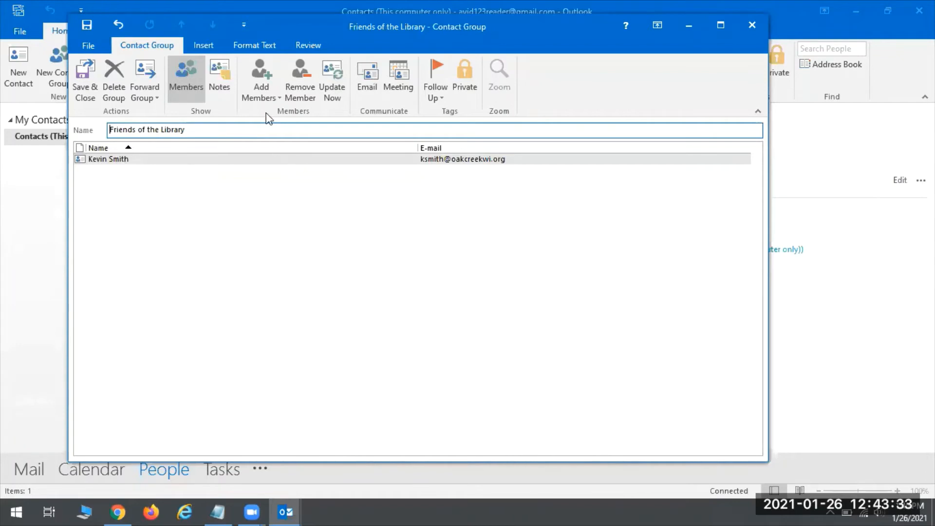
Add Oak Creek Library as a new e-mail member with its address, unchecking Add to Contacts.
click(249, 92)
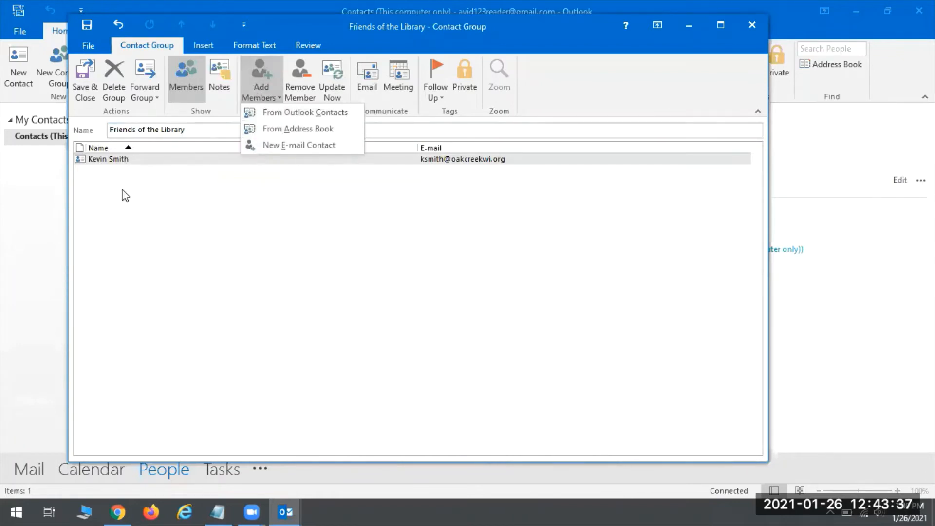
click(285, 146)
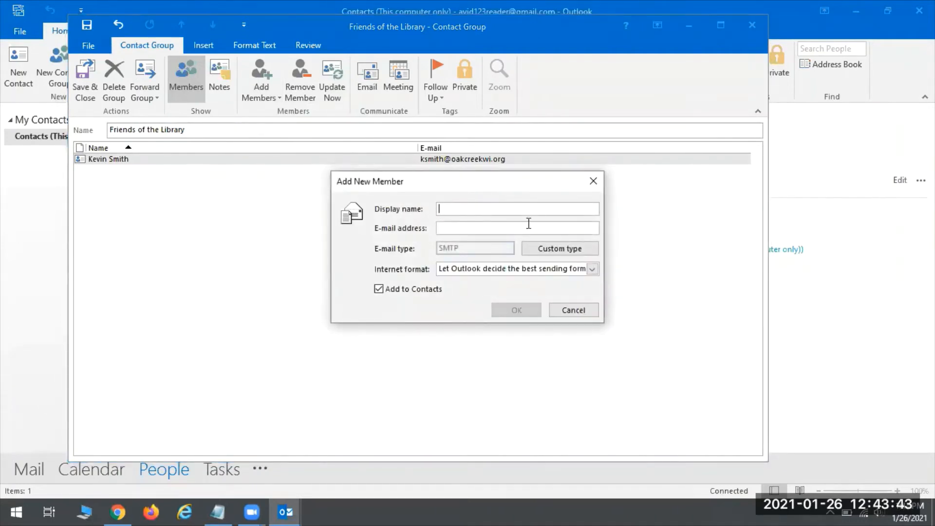
text(Oak Creek Libra)
text(oakcre)
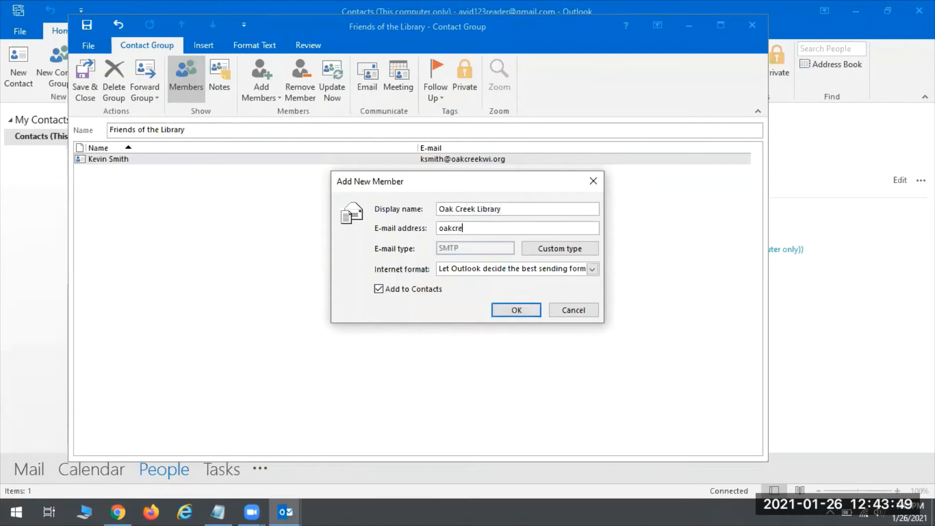
key(BackSpace)
text(creee)
text(wi.or)
key(BackSpace)
key(BackSpace)
key(BackSpace)
key(BackSpace)
key(BackSpace)
key(BackSpace)
key(BackSpace)
key(BackSpace)
key(BackSpace)
key(BackSpace)
key(BackSpace)
key(BackSpace)
key(BackSpace)
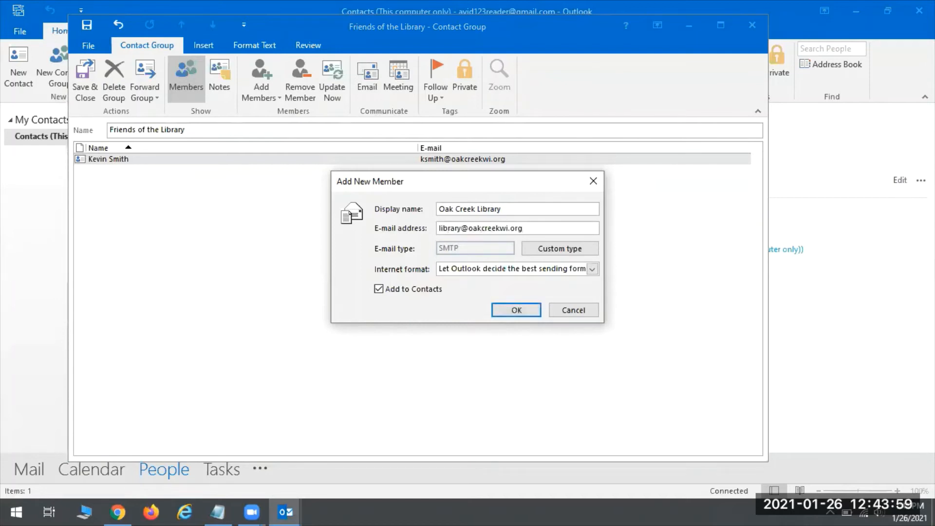
click(379, 289)
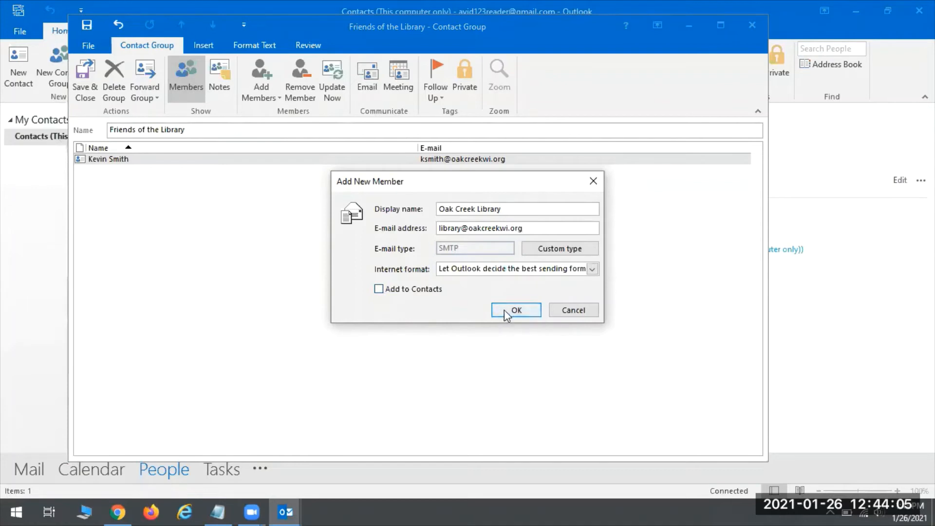
click(518, 310)
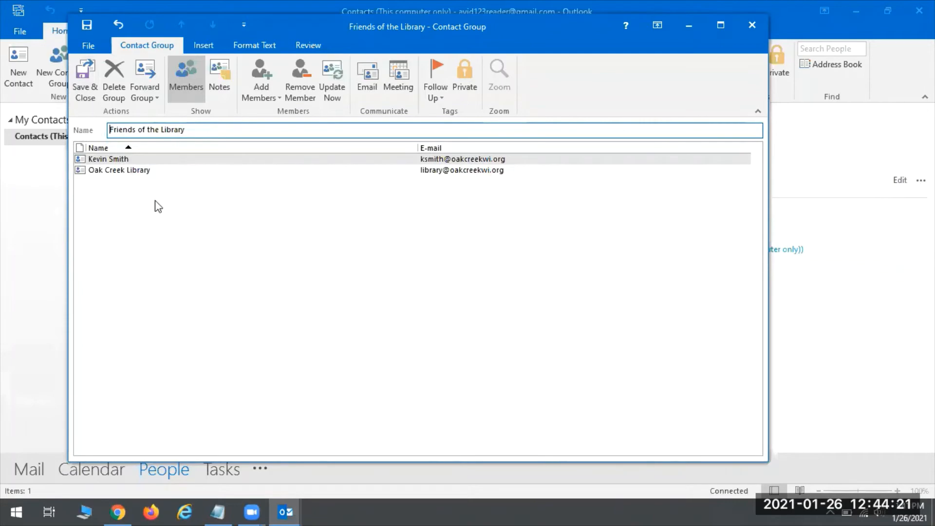
Save & Close the Friends of the Library group and select it to view both members.
click(85, 78)
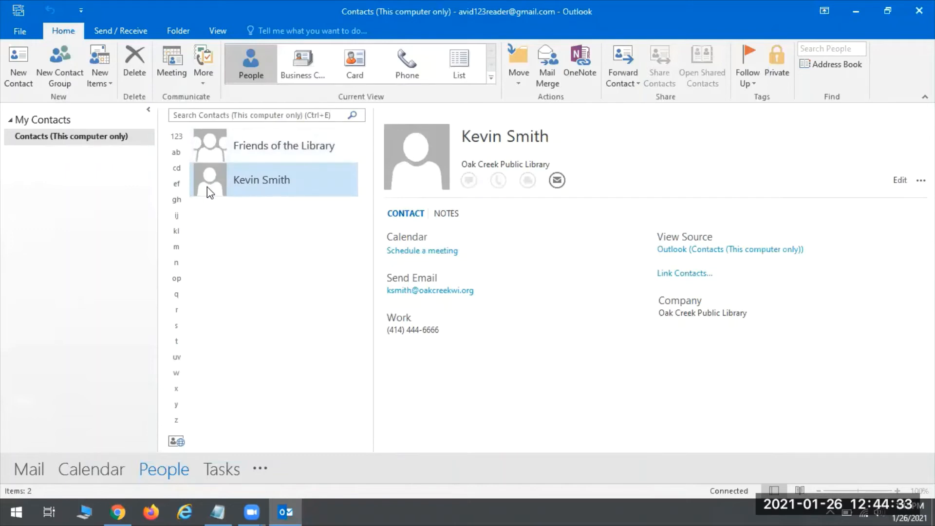
click(196, 142)
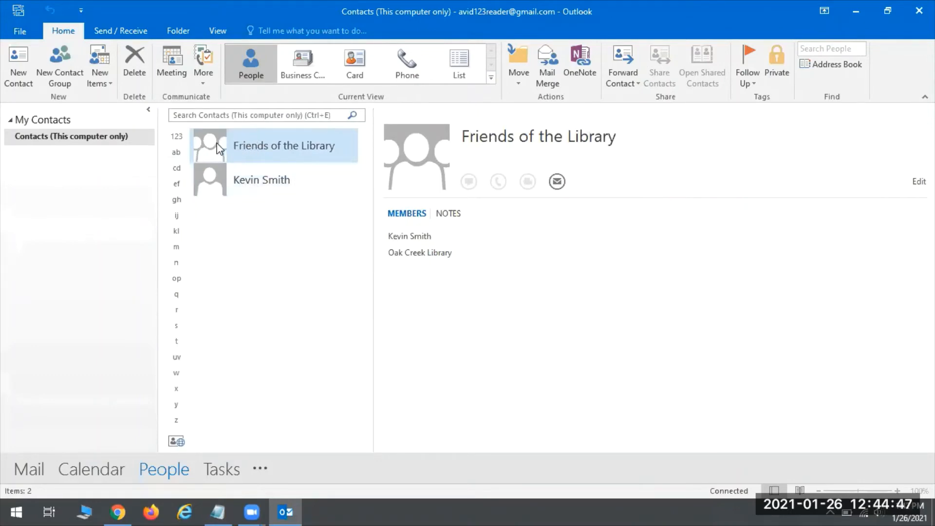
Reopen the Friends of the Library group, close it again unchanged, and switch to Mail.
double_click(241, 145)
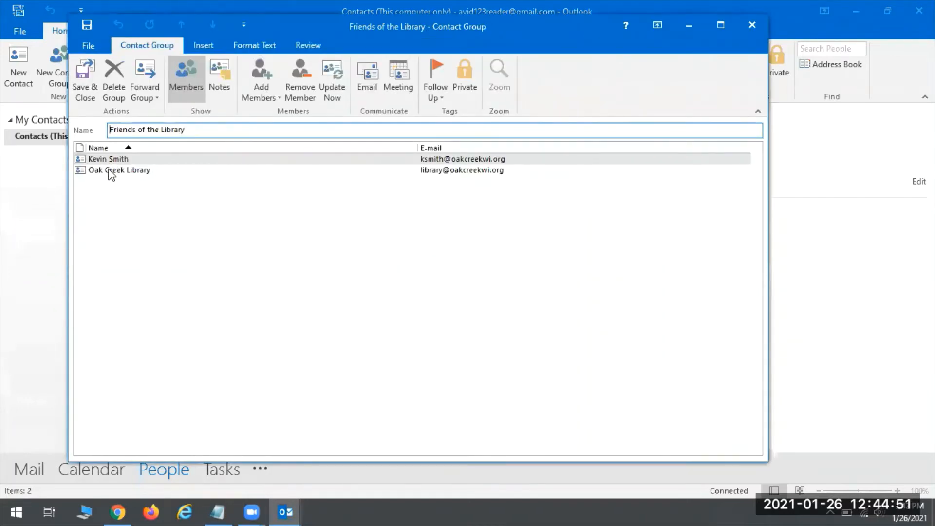
click(88, 170)
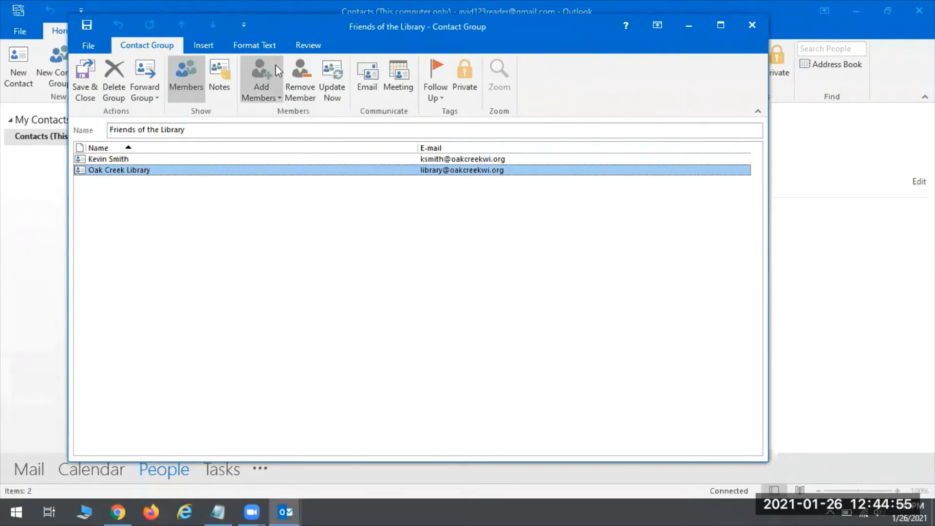
click(268, 77)
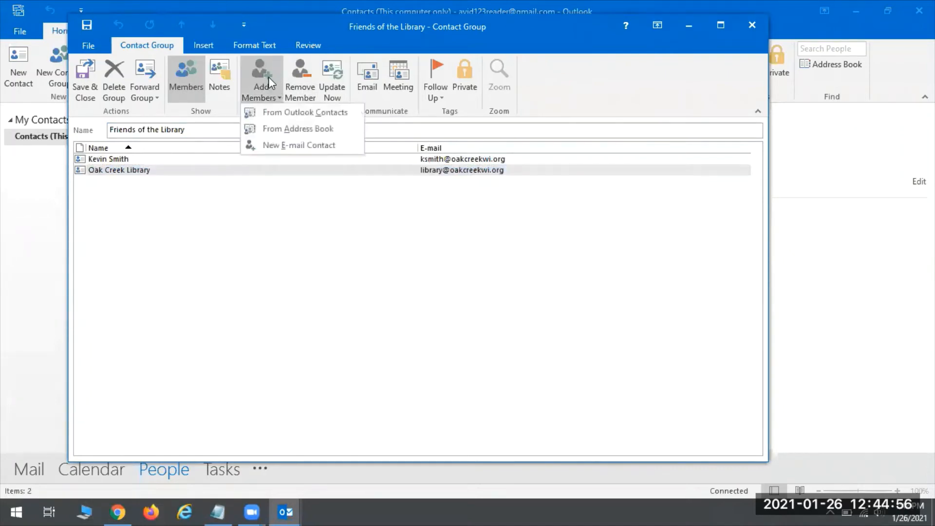
click(184, 340)
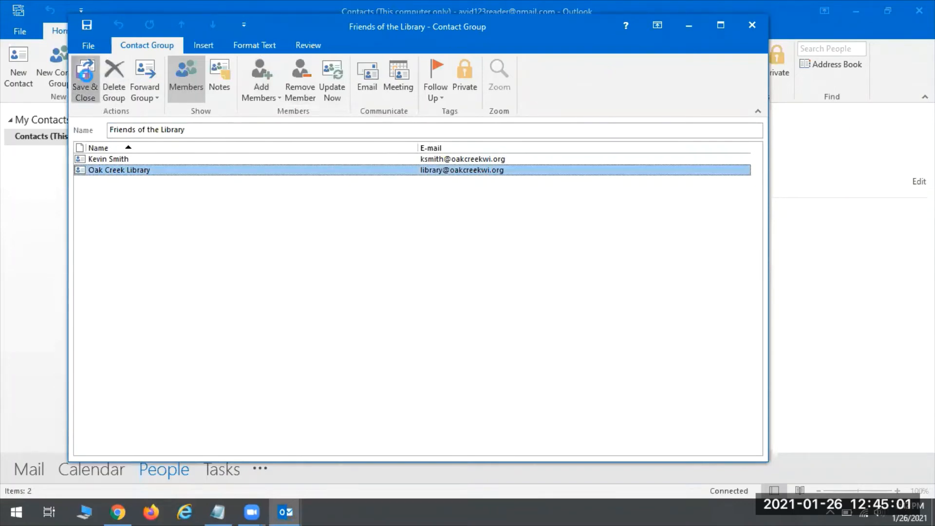
click(86, 79)
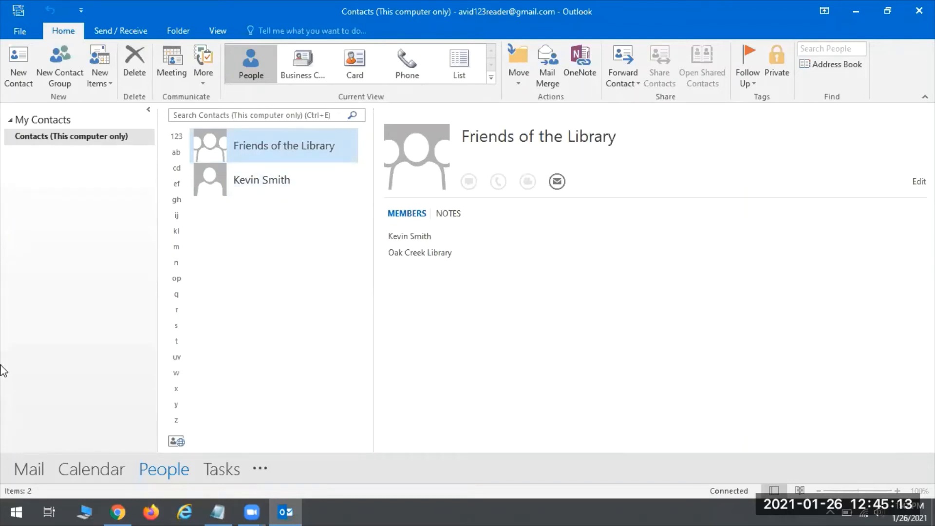
click(30, 471)
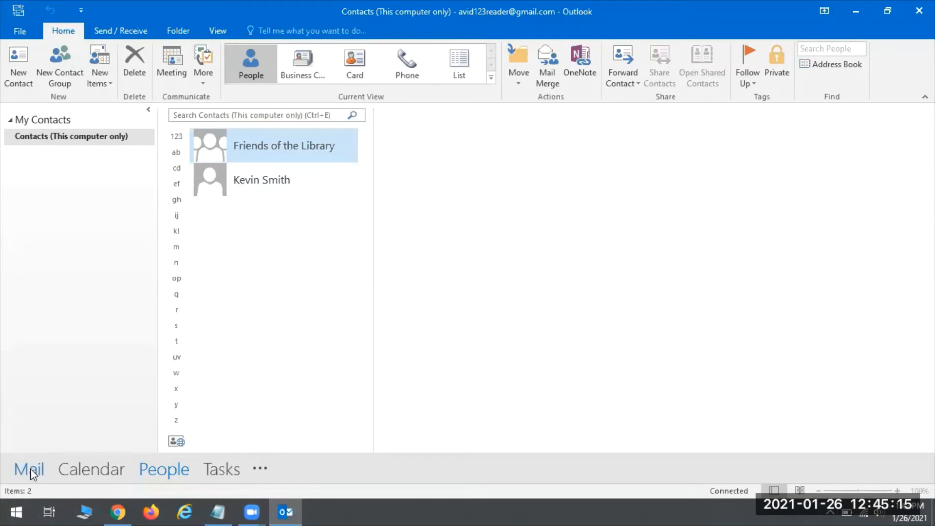
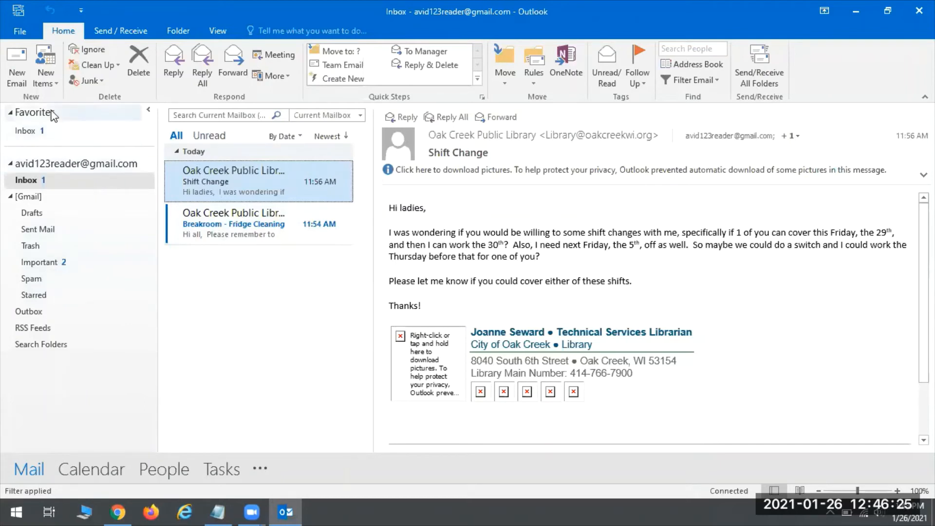
Create a new folder named Resume at the top level of the mailbox account.
click(178, 30)
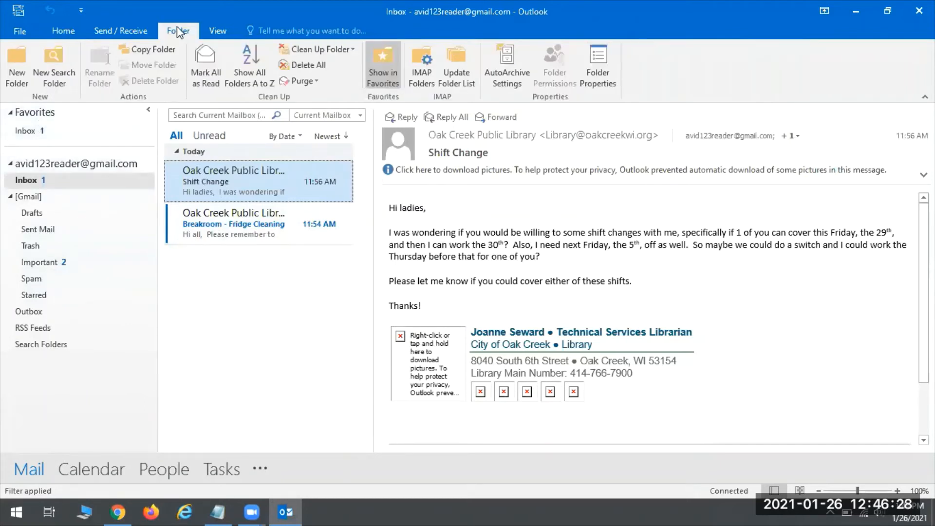
click(17, 63)
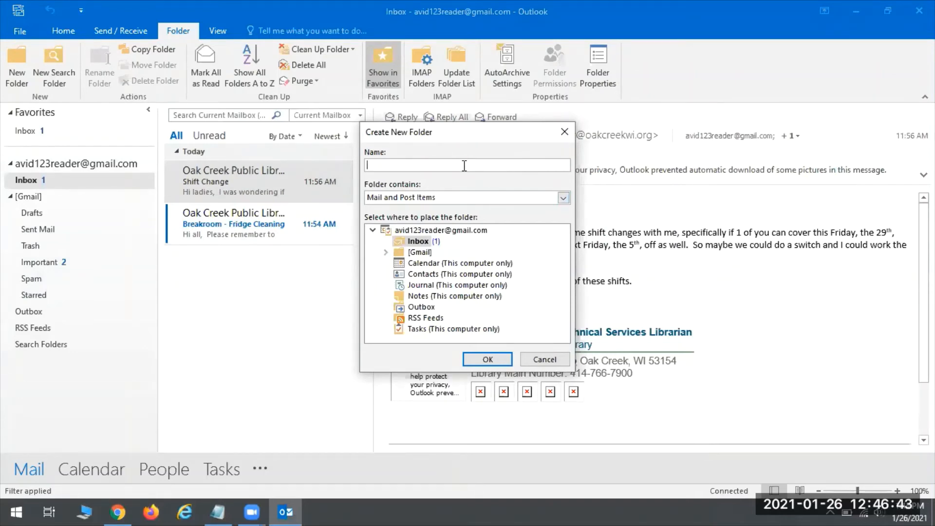
text(Resume)
click(411, 233)
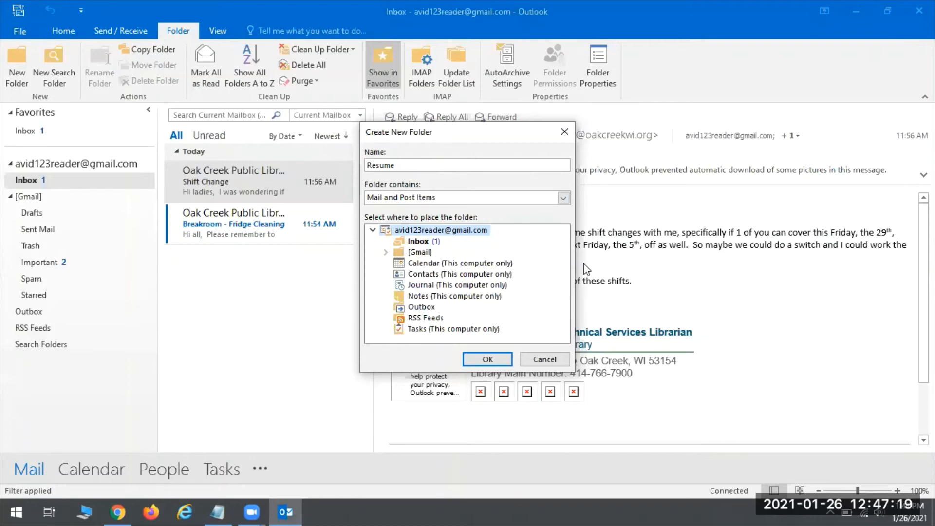
click(486, 360)
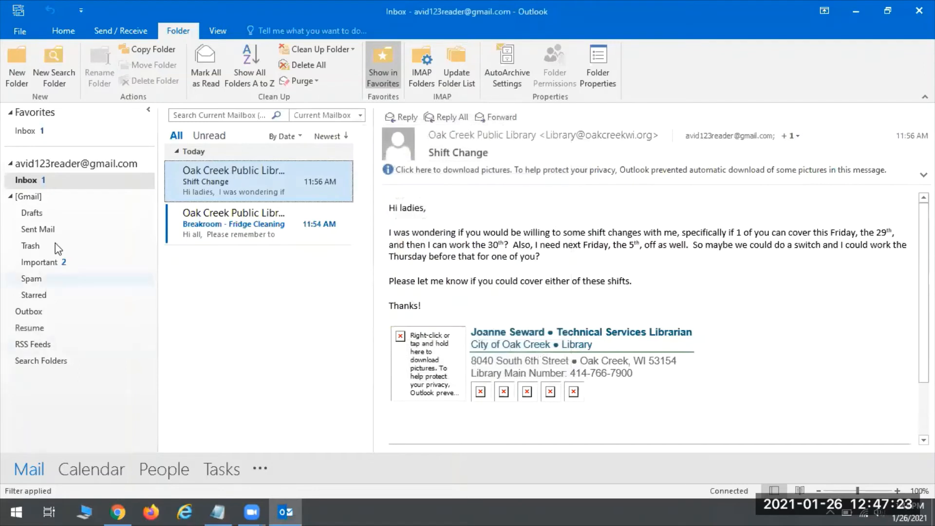
click(23, 329)
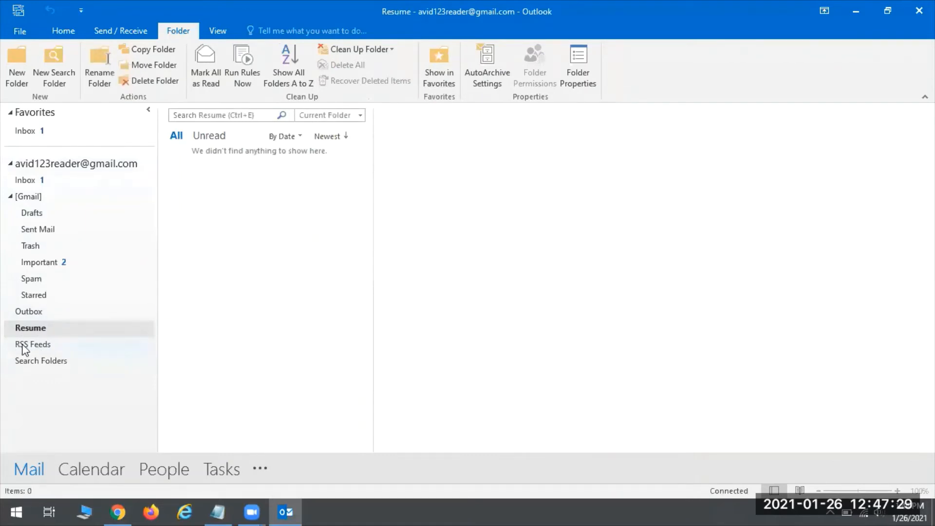
click(25, 181)
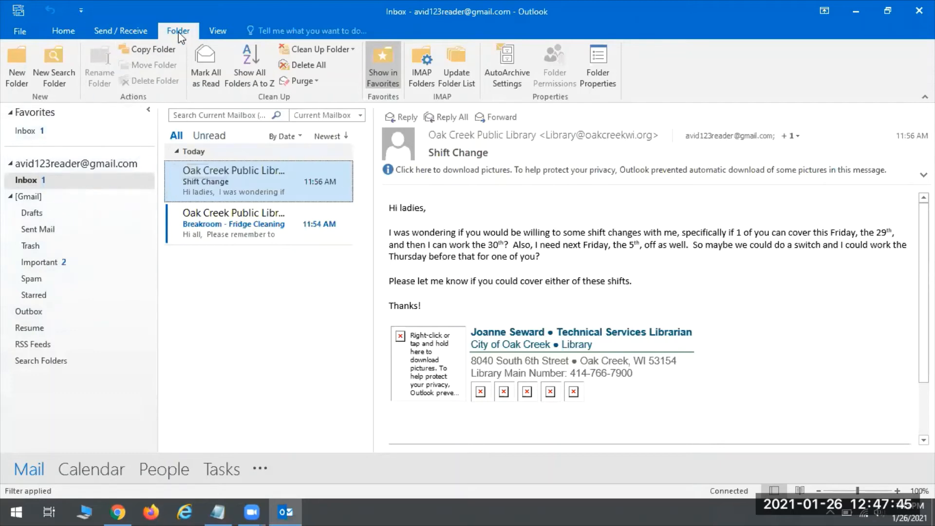
Create a My Resume subfolder inside Resume, view it, then go back to the Inbox.
click(11, 73)
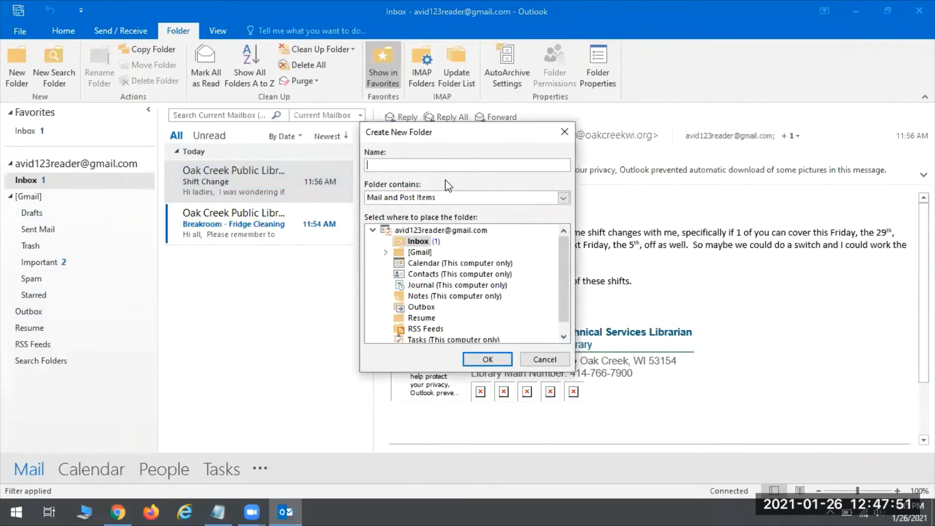
text(My Resume)
scroll(433, 297, down, 1)
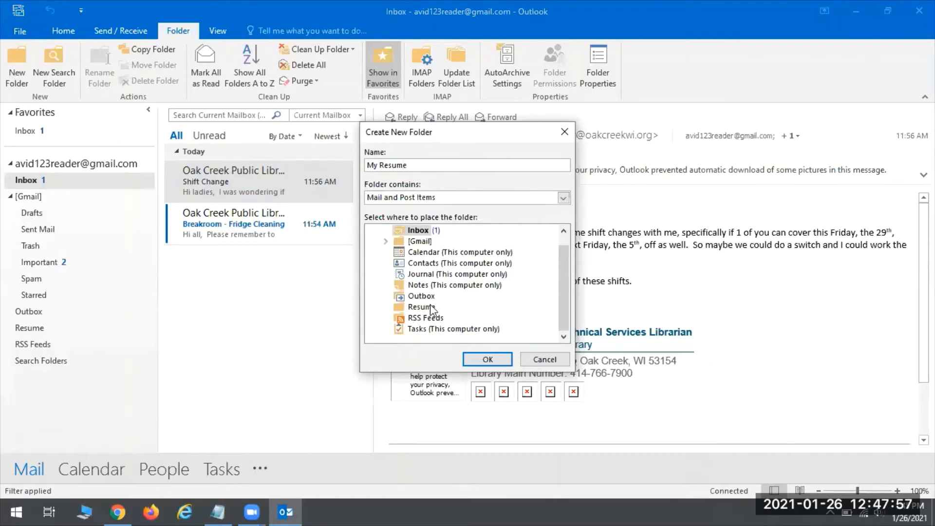
click(411, 307)
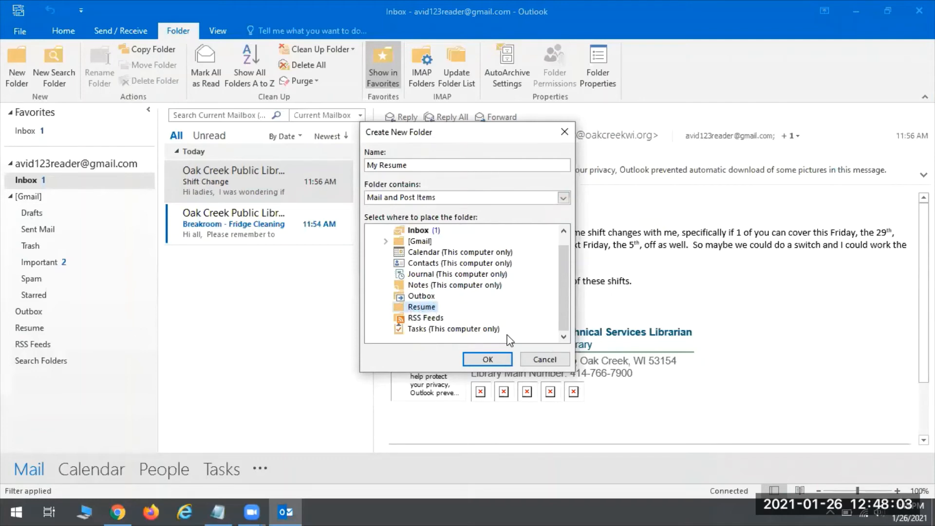
click(485, 359)
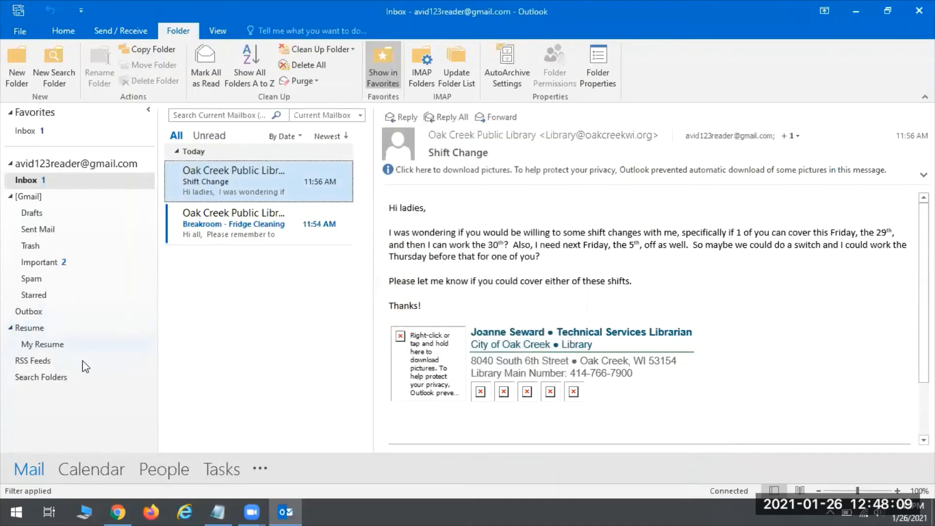
click(27, 347)
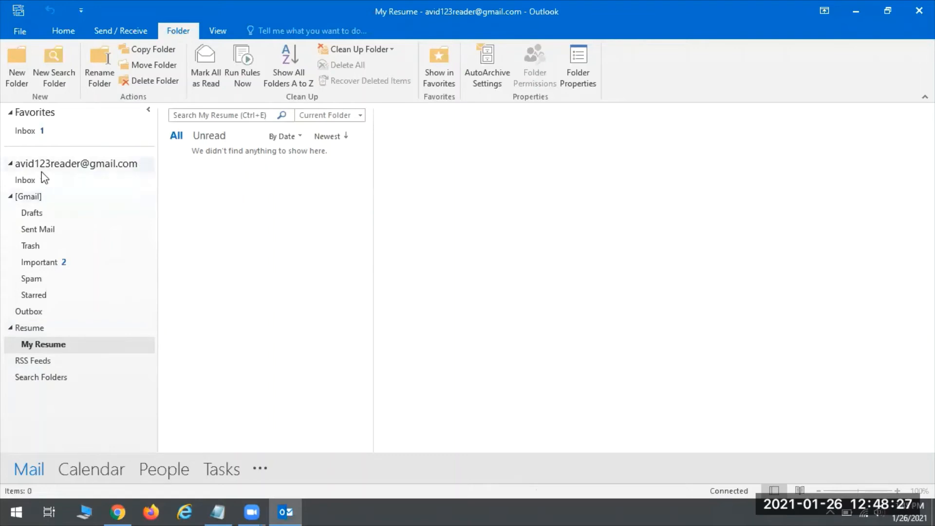
click(30, 181)
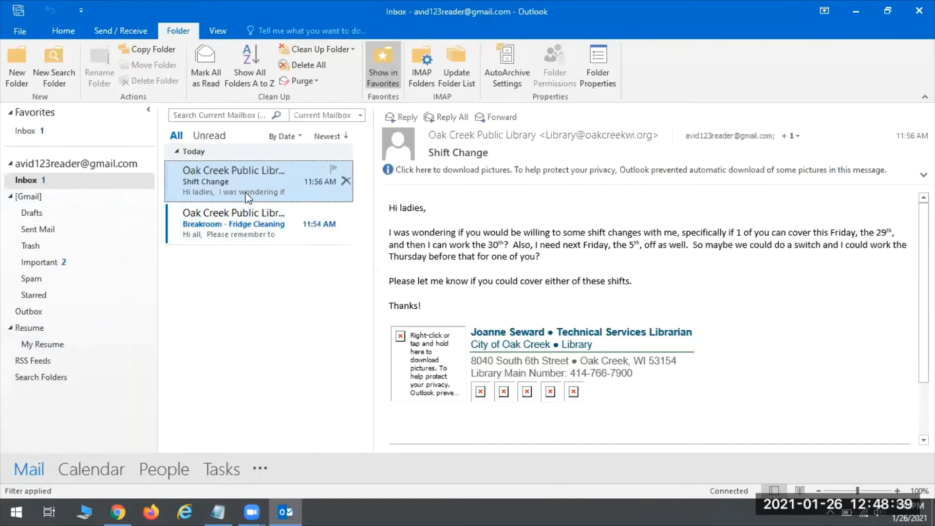
Move the Shift Change message from the Inbox into the Resume folder.
click(64, 31)
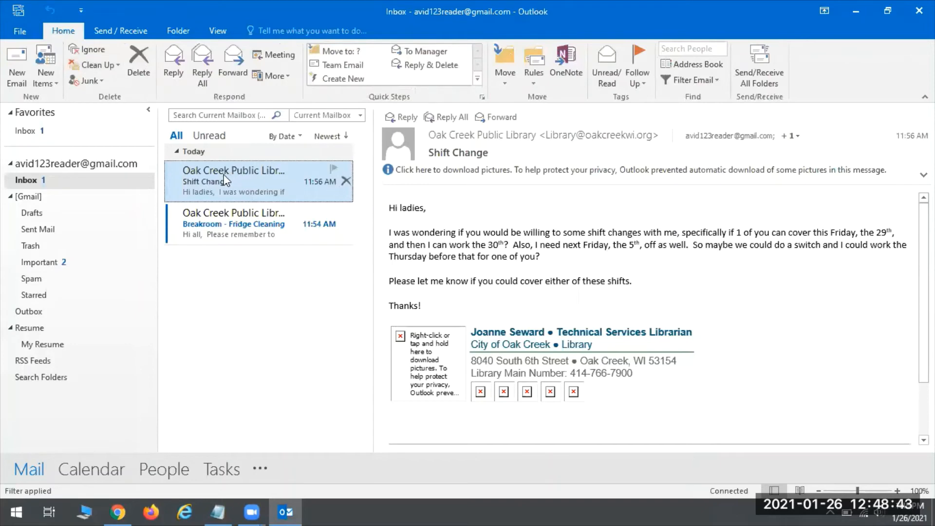
click(506, 72)
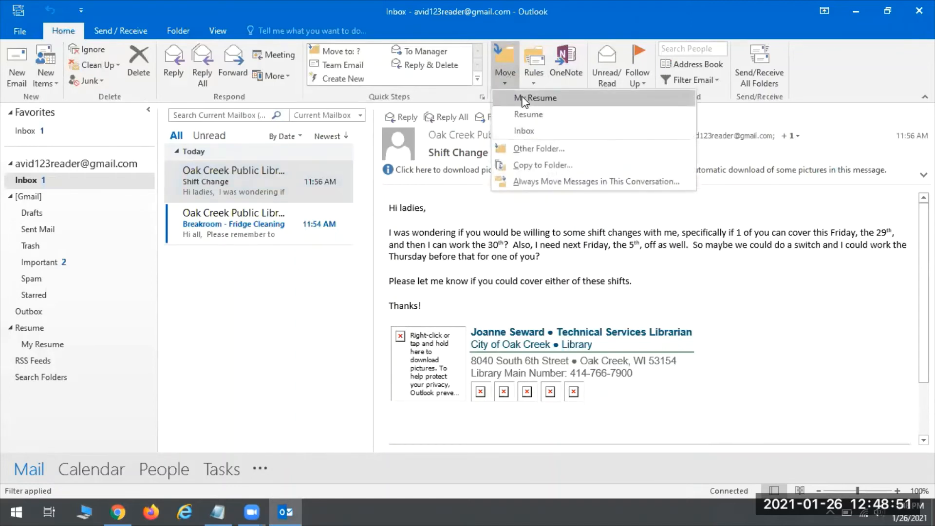
click(533, 149)
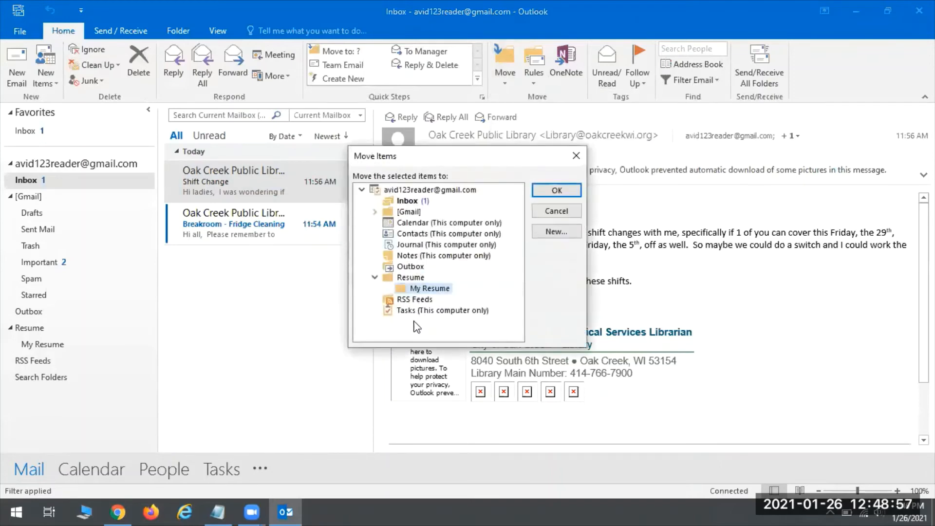
click(581, 154)
click(502, 74)
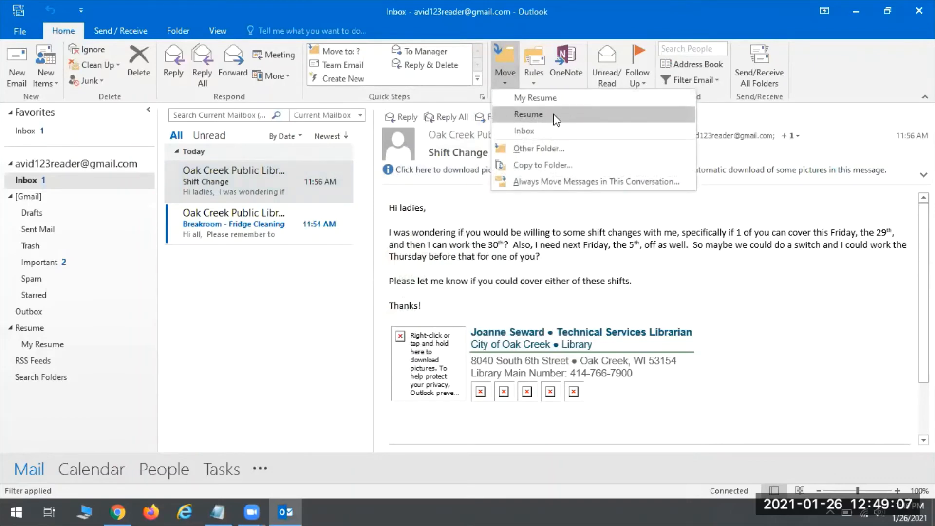
click(528, 115)
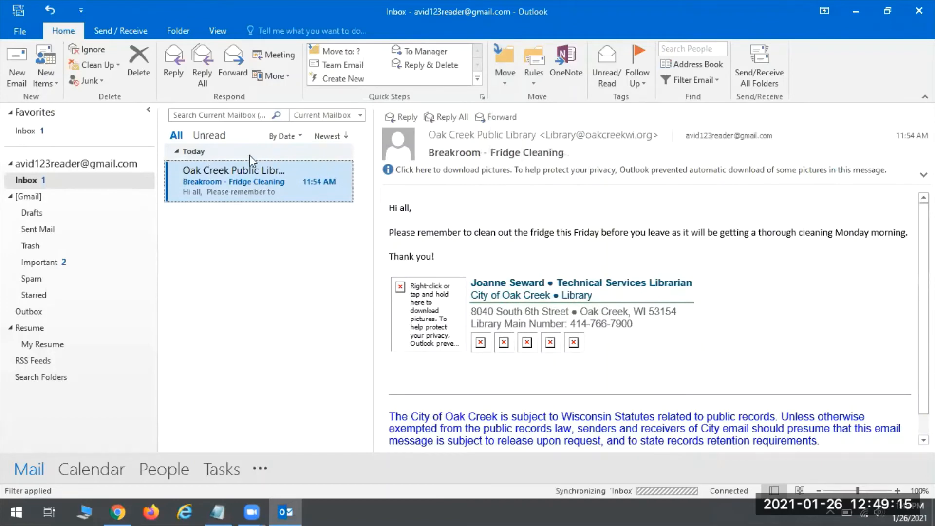
Delete the My Resume subfolder, confirming with Yes, then reopen the Resume folder.
click(23, 329)
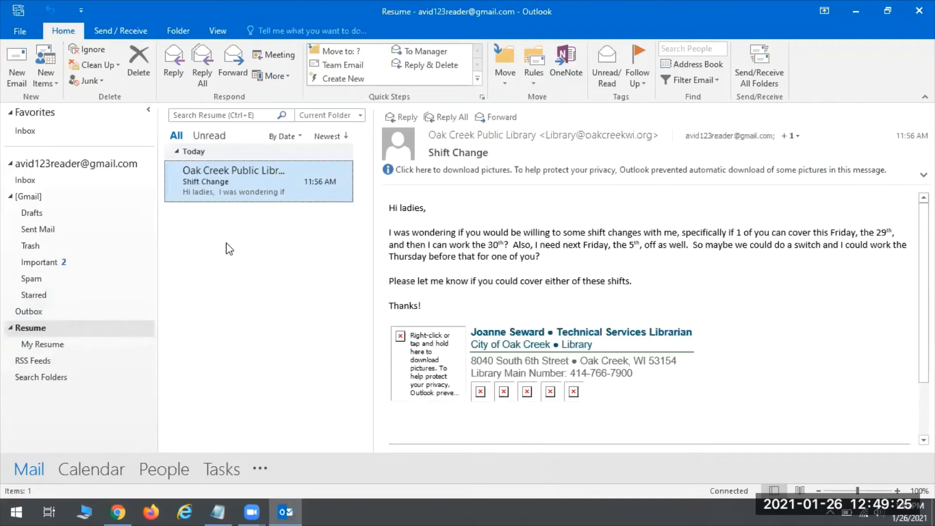
click(47, 346)
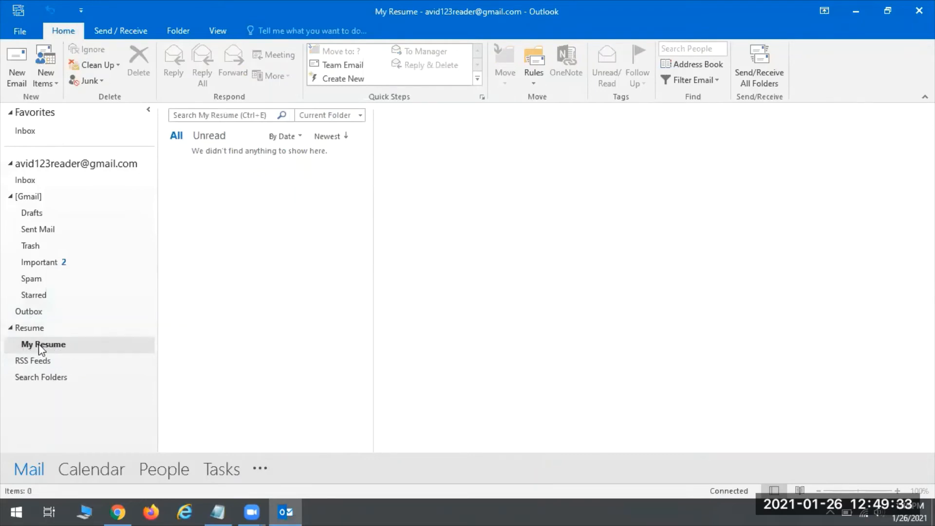
right_click(39, 346)
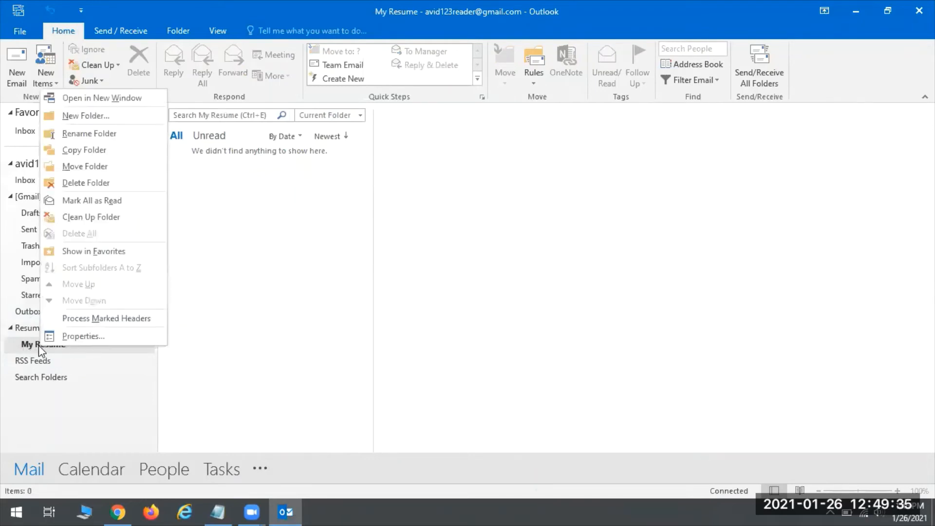
click(84, 184)
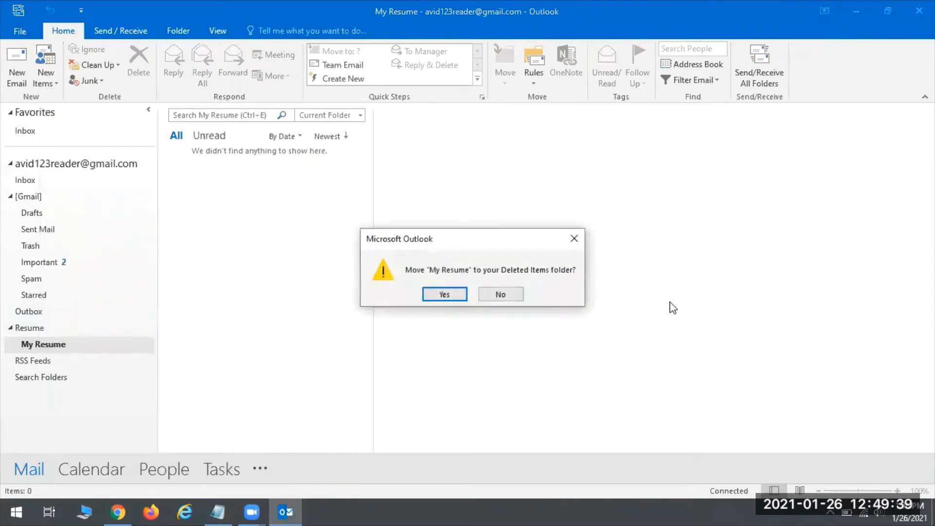
click(443, 294)
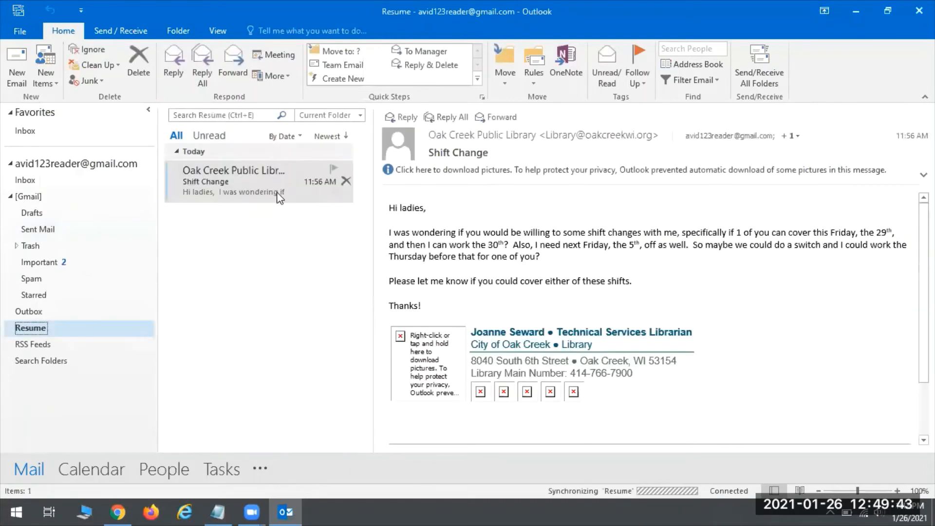
click(21, 318)
click(22, 331)
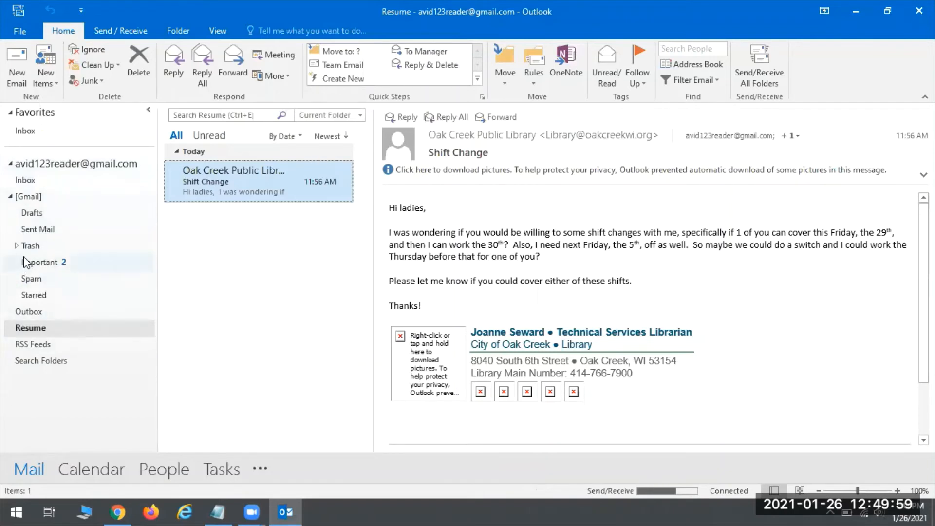
right_click(23, 316)
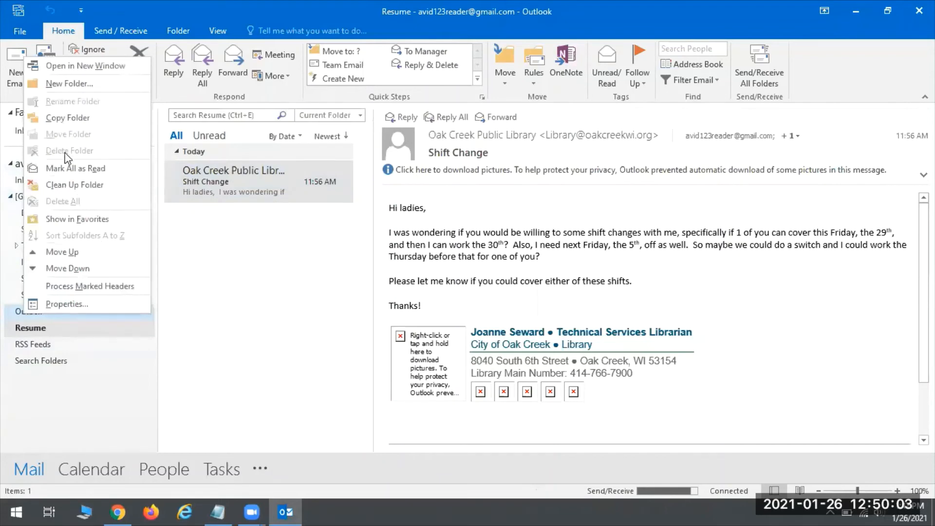
click(22, 313)
click(22, 313)
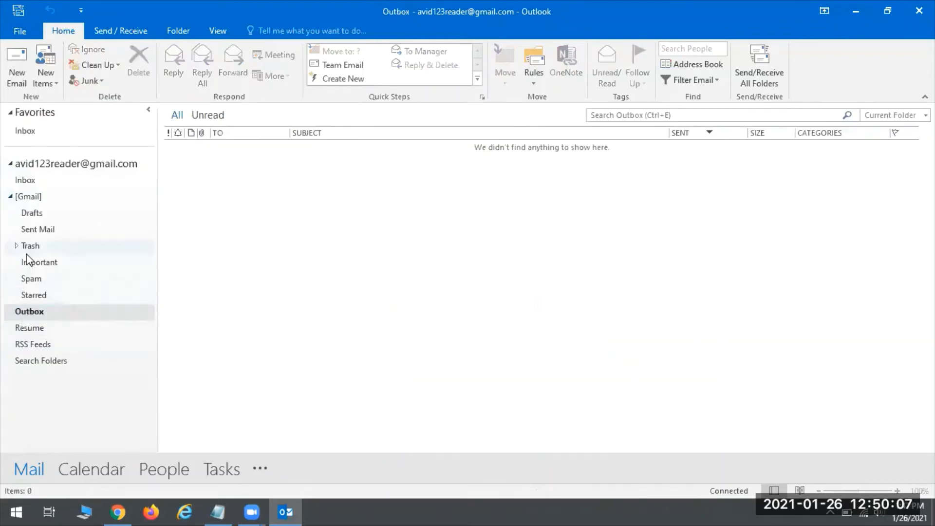
click(31, 246)
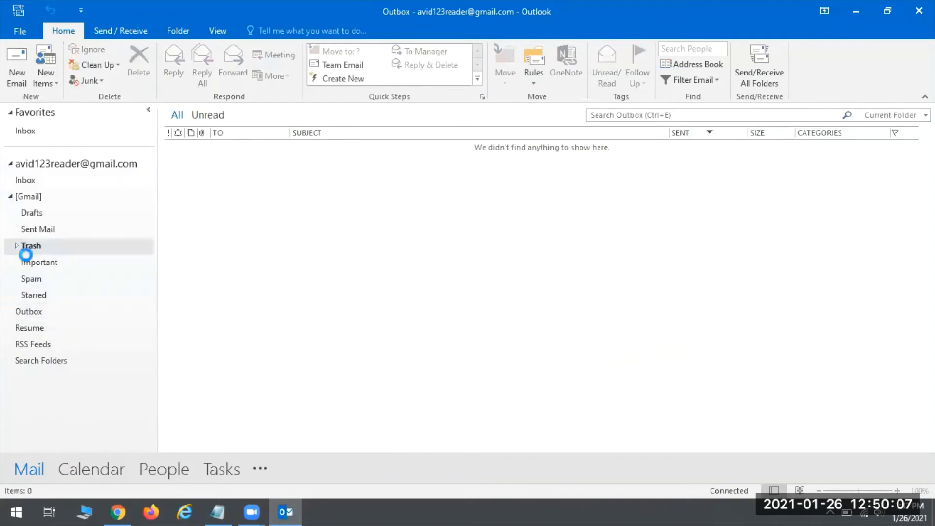
click(44, 328)
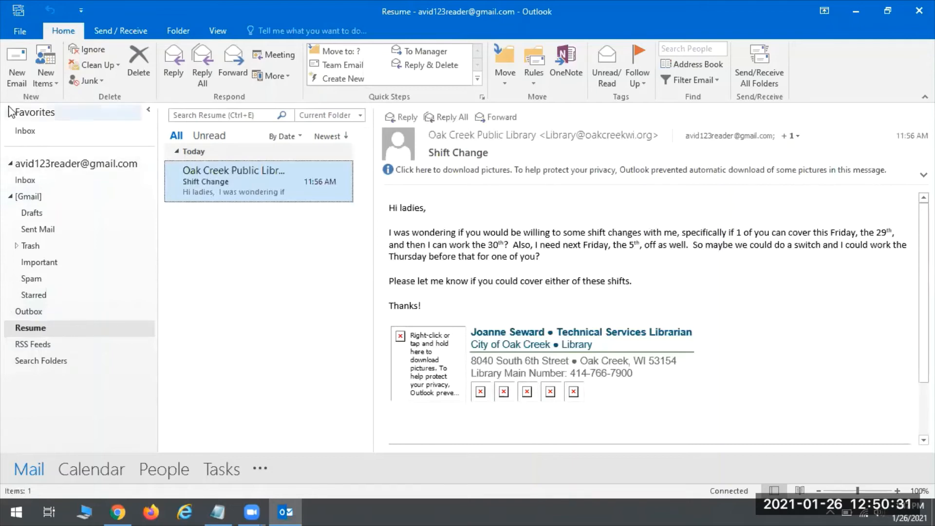
click(3, 68)
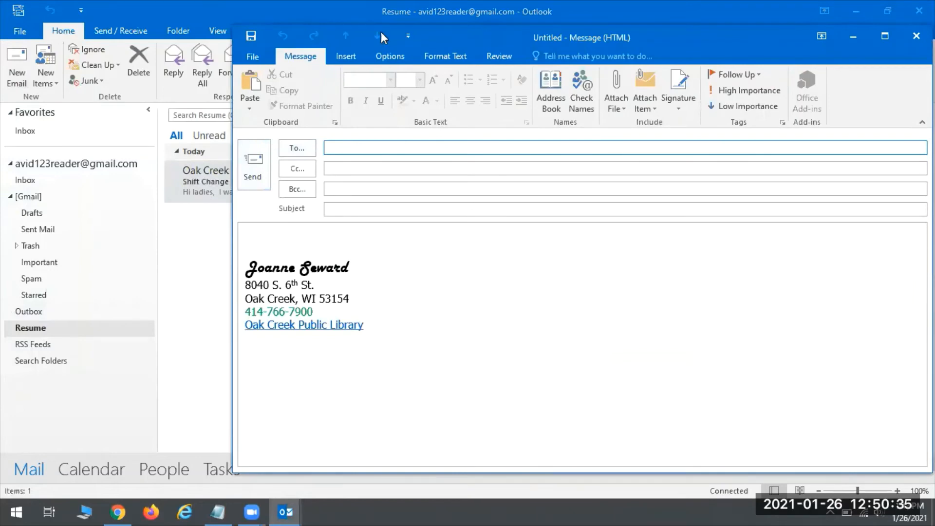
drag(479, 30, 376, 32)
click(295, 213)
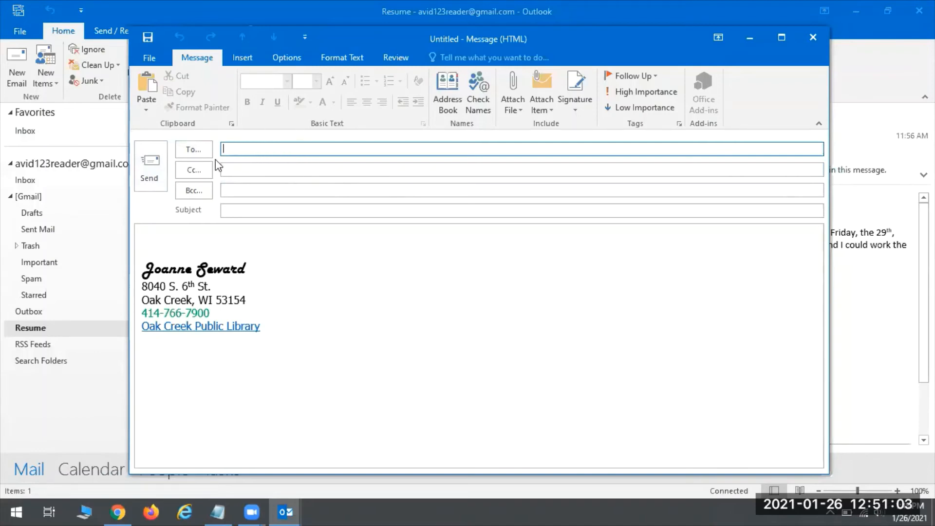
click(225, 170)
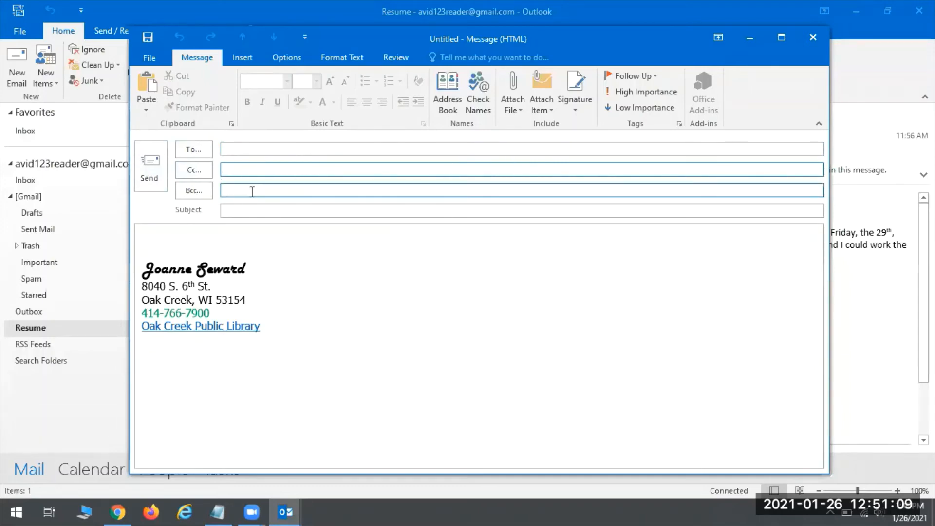
click(249, 147)
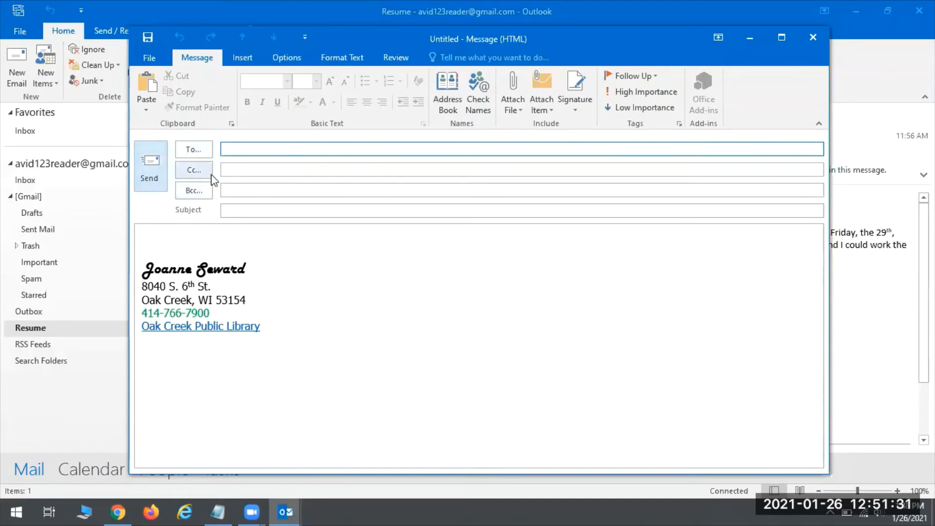
click(242, 189)
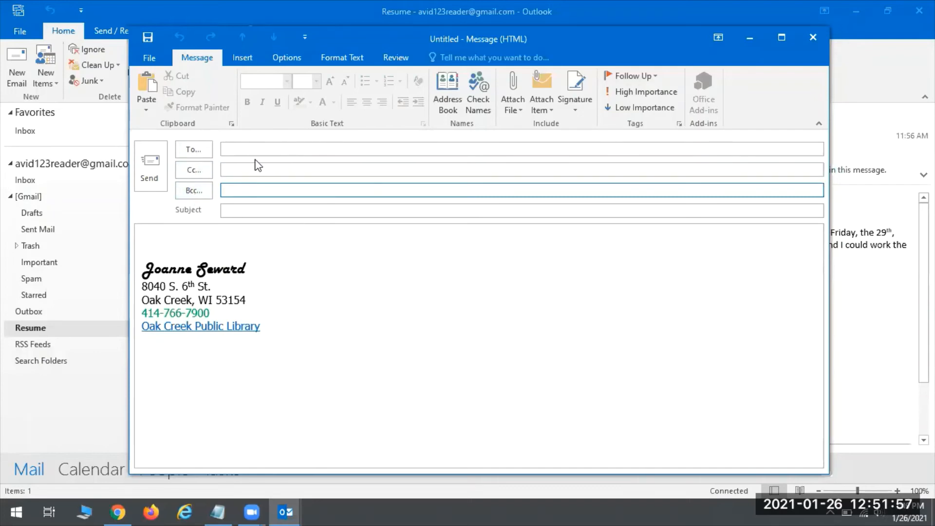
Switch back and forth between the To and Bcc fields of the untitled message.
click(245, 149)
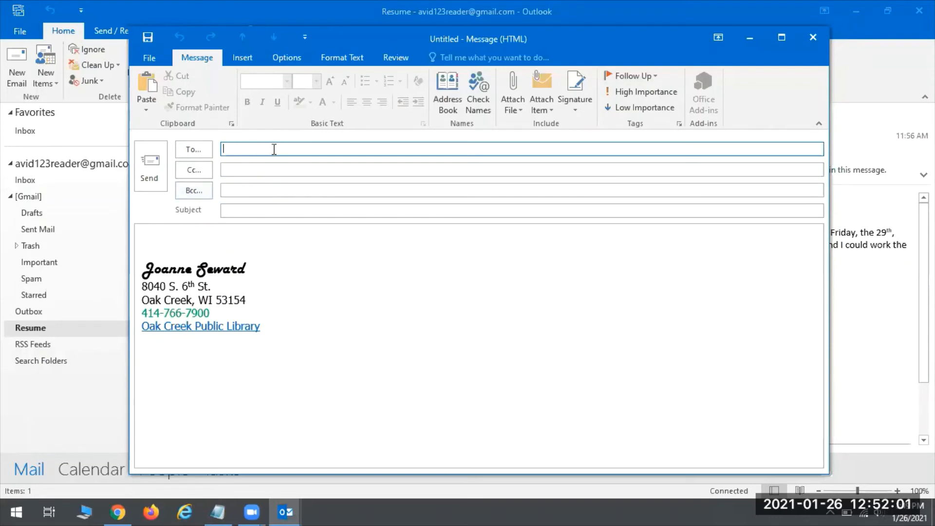
click(246, 188)
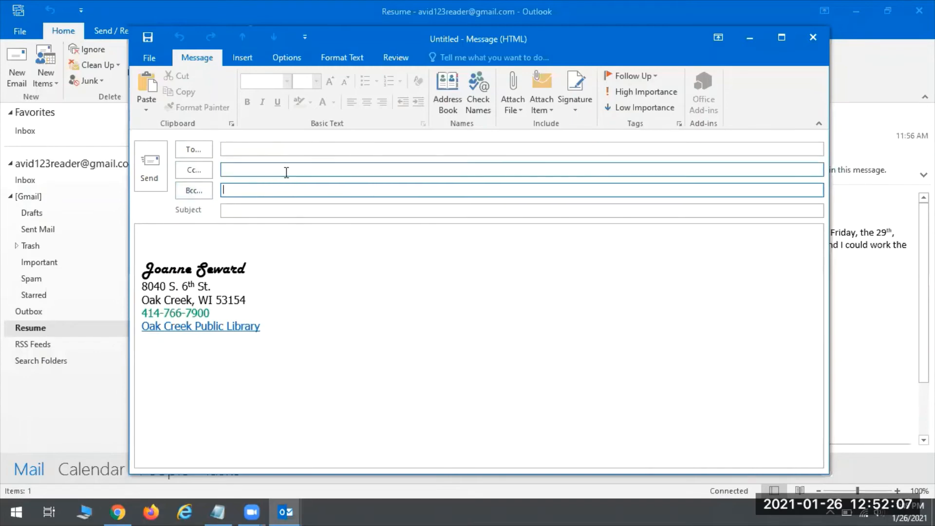
click(248, 149)
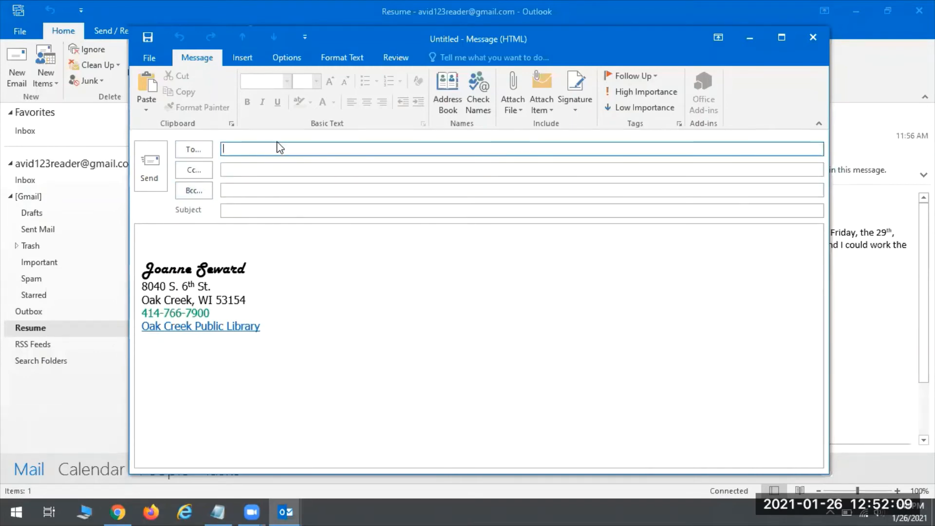
click(247, 190)
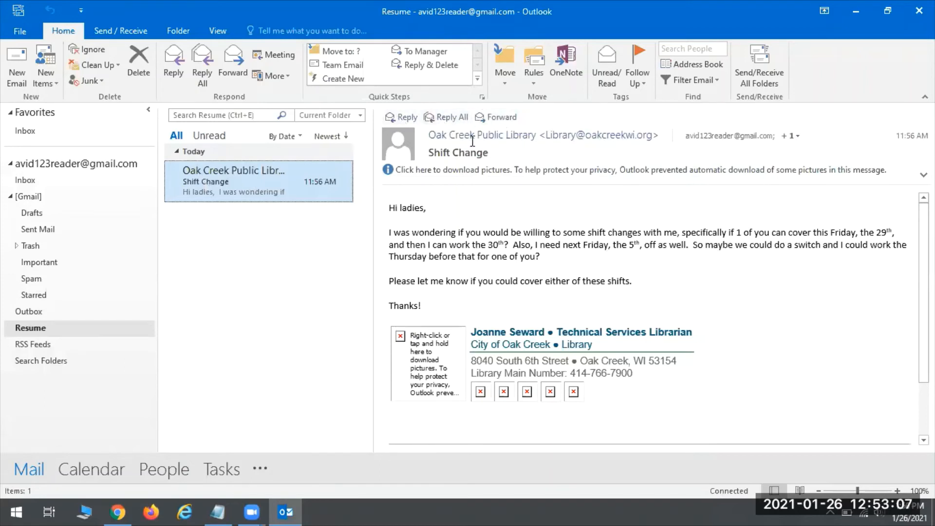
mouse_move(634, 132)
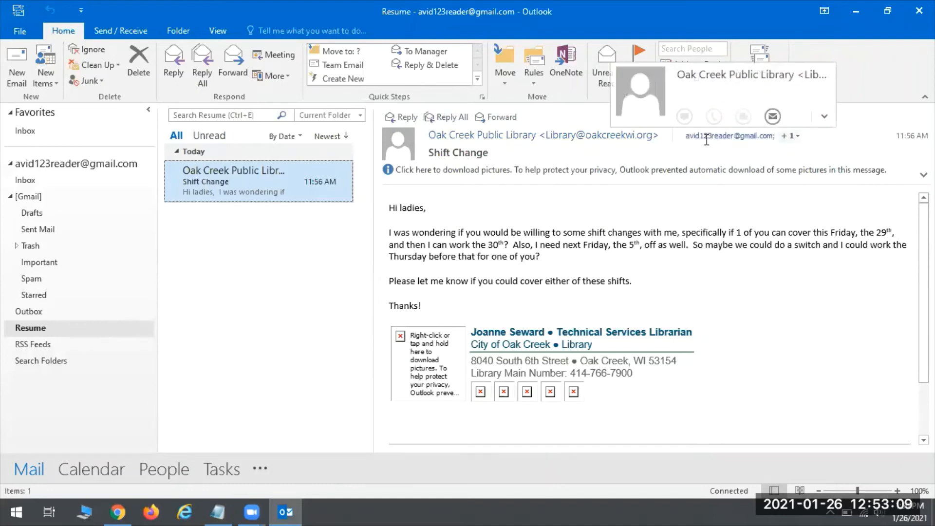
mouse_move(731, 136)
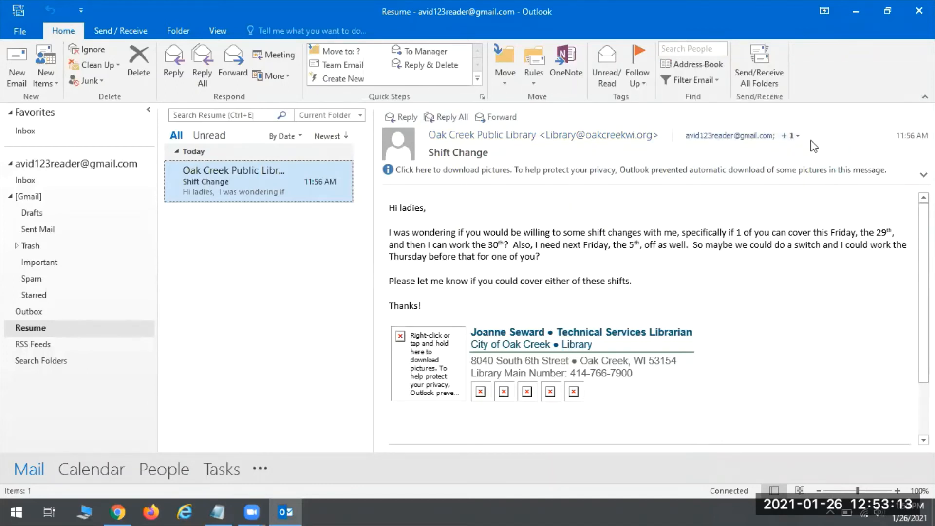
click(792, 136)
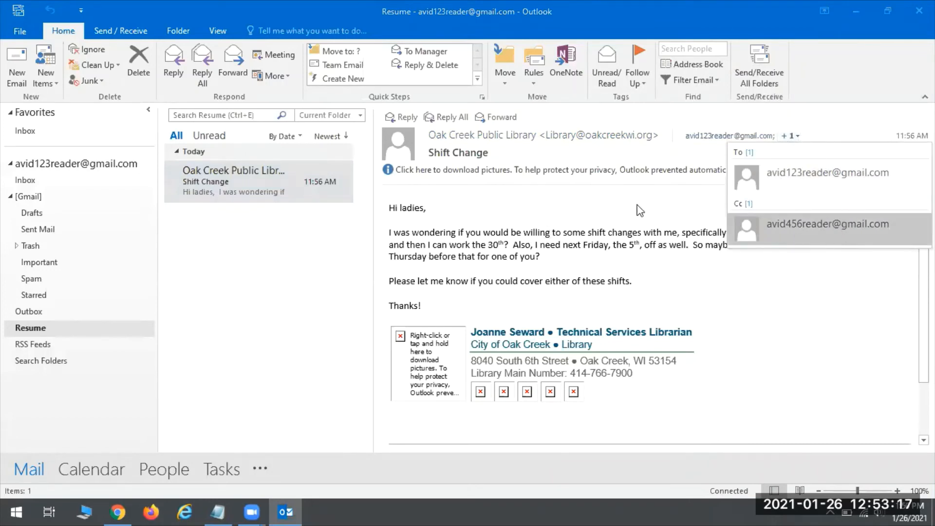
click(600, 212)
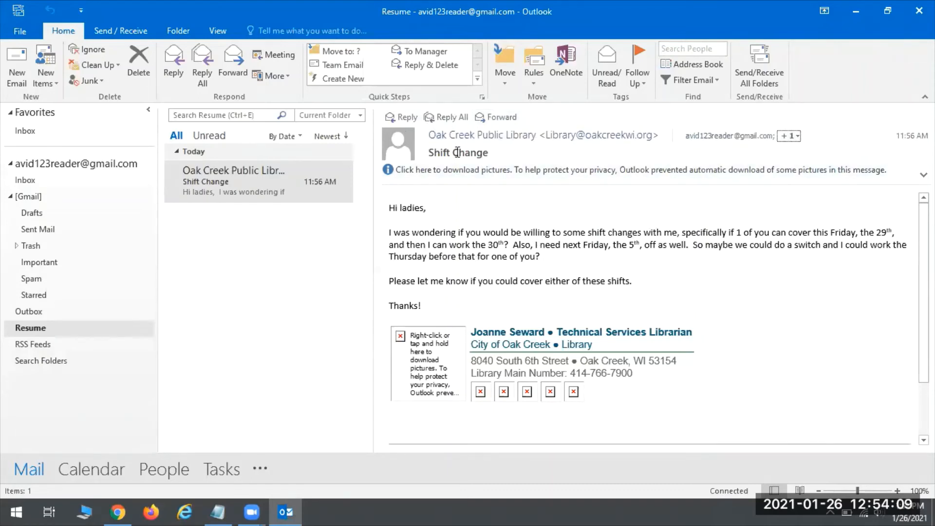
click(496, 117)
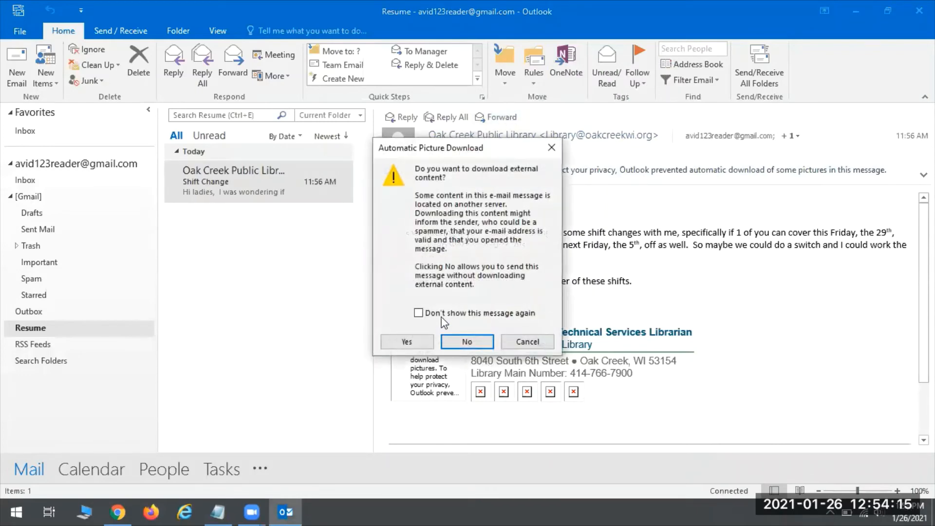
click(413, 345)
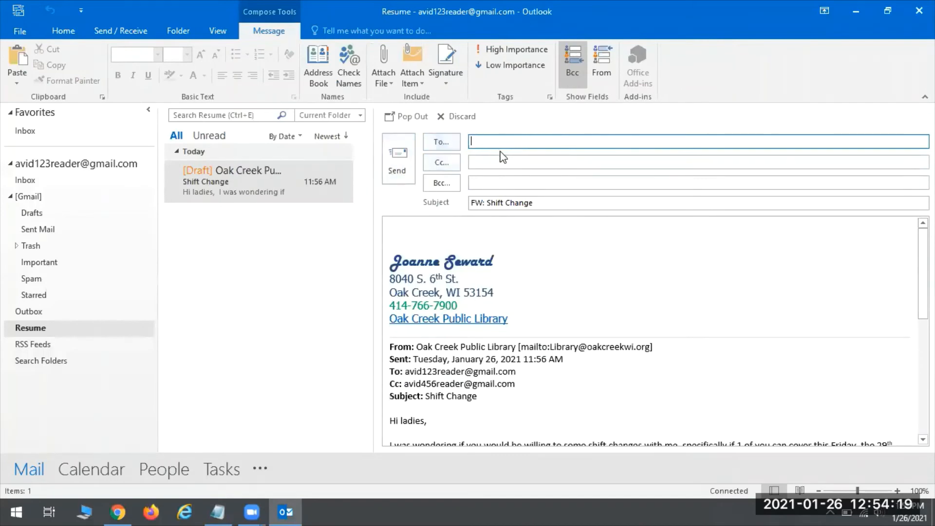
scroll(621, 223, down, 7)
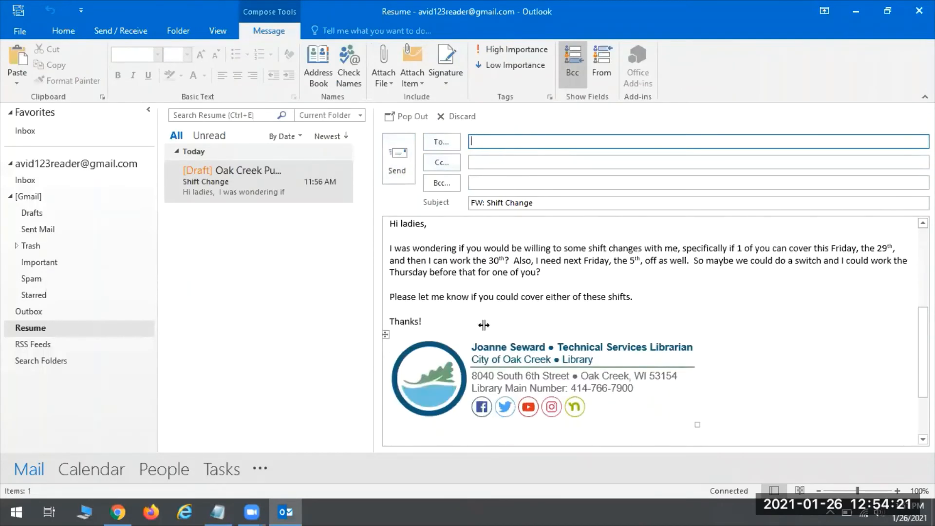
scroll(549, 288, up, 7)
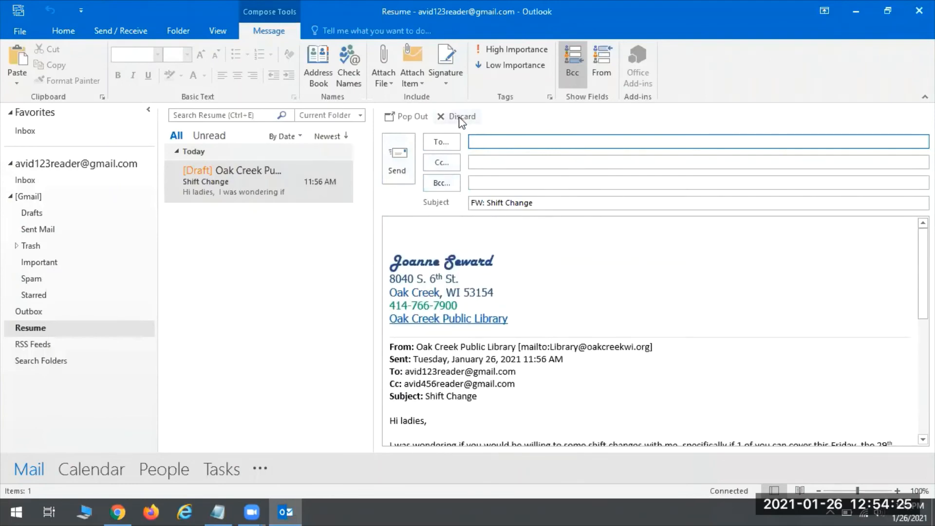
click(444, 116)
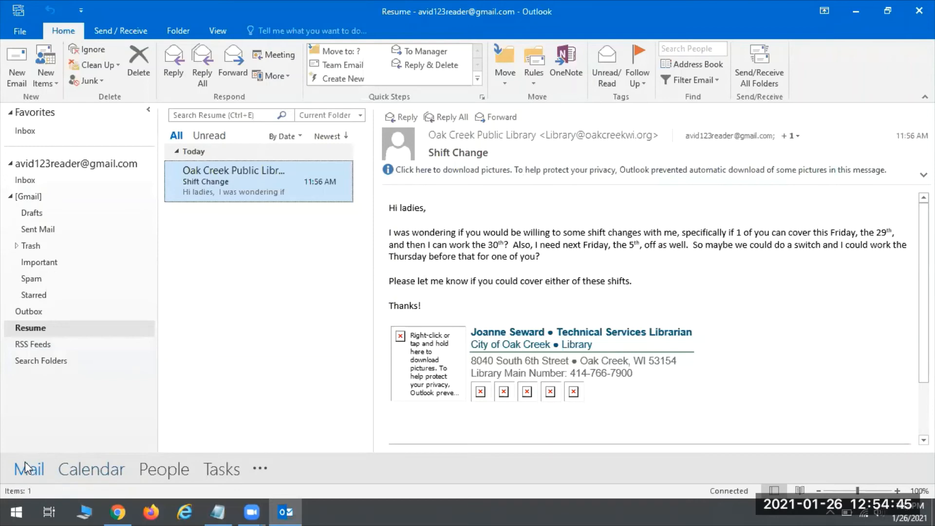
click(103, 466)
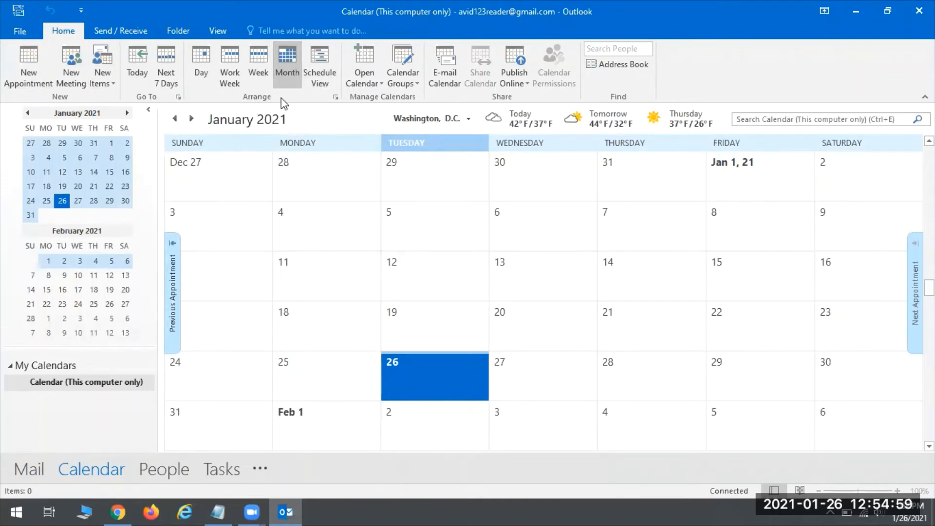
Cycle the calendar through Day (Jan 26), Work Week, Week, Month and Schedule View.
click(198, 67)
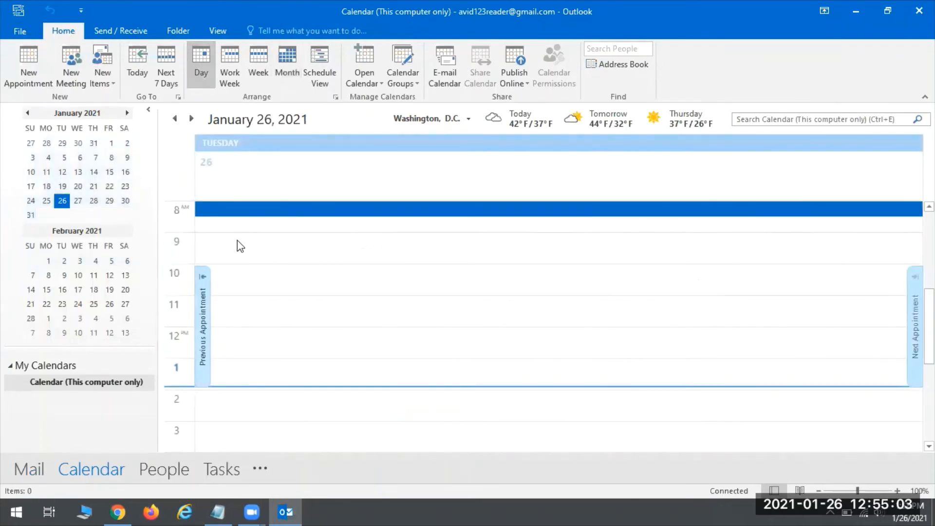
click(230, 366)
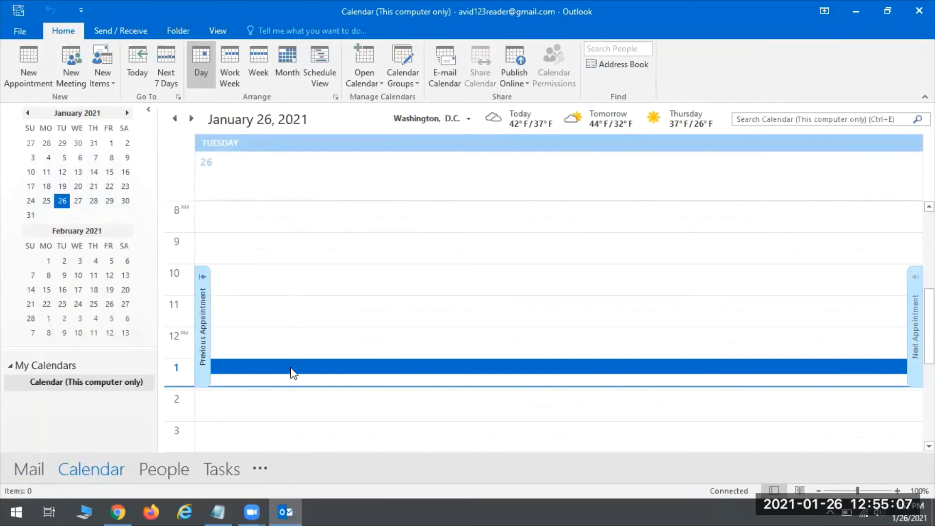
click(225, 64)
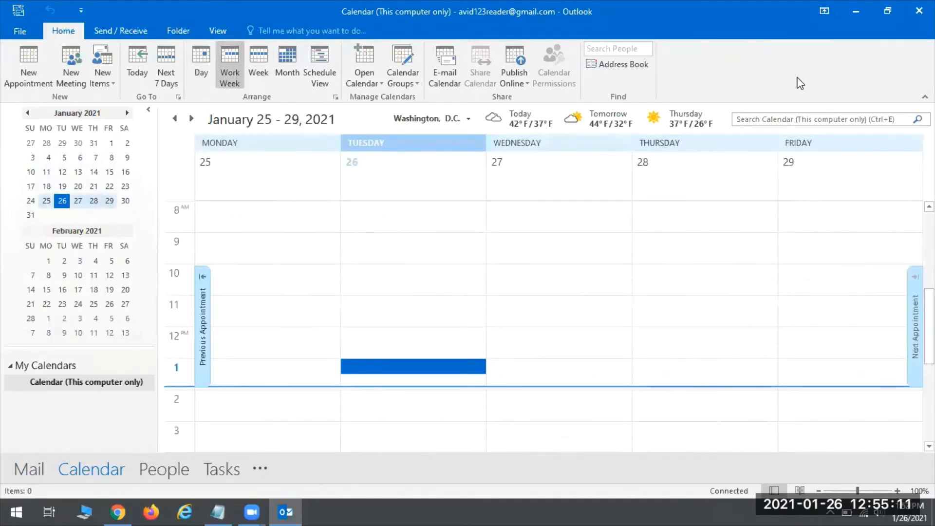
click(255, 66)
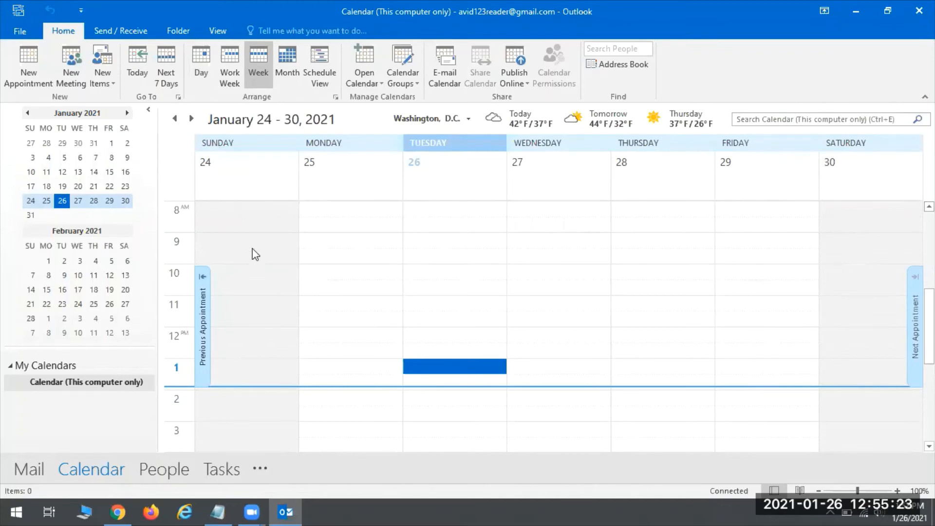
click(290, 64)
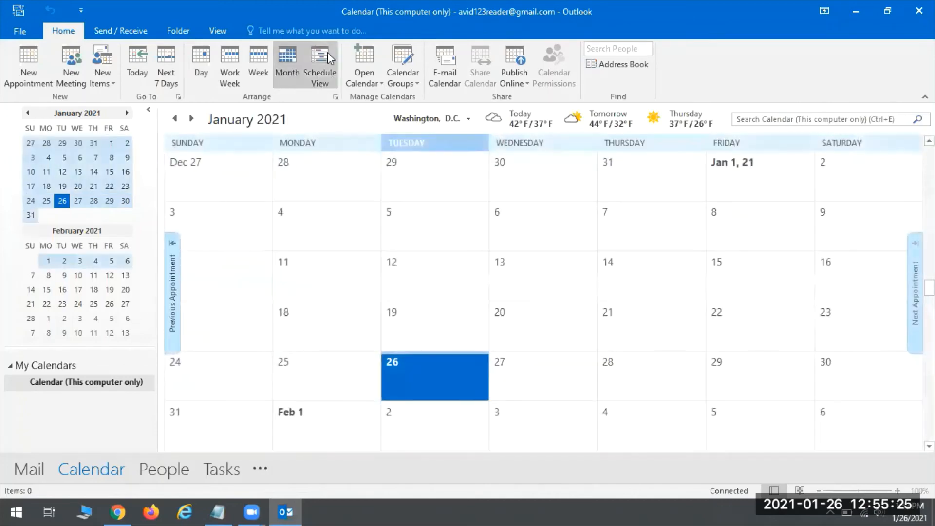
click(325, 53)
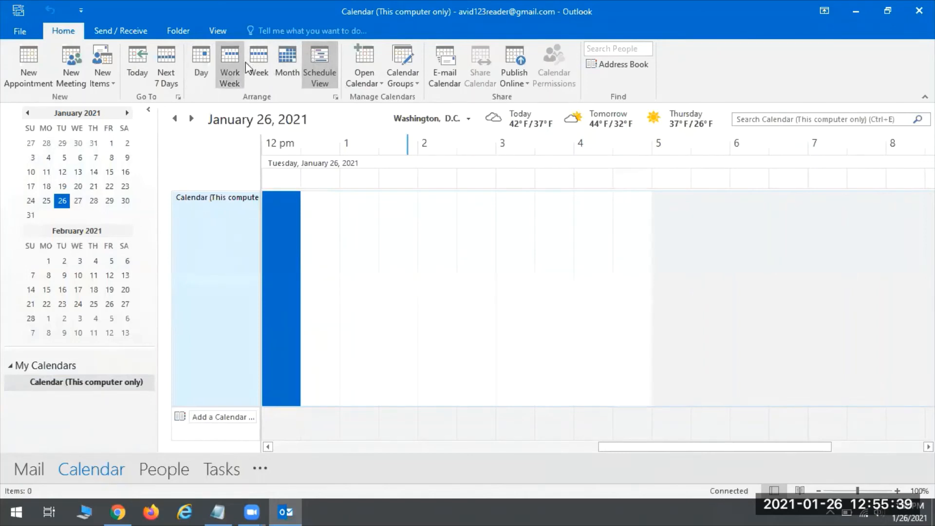
Return to Month view and start a new appointment in the February 1 cell.
click(289, 66)
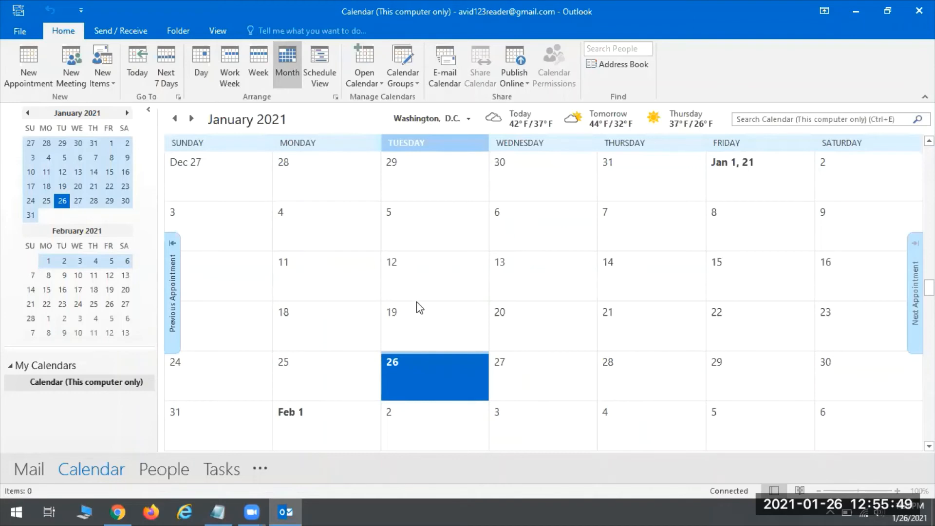
click(302, 417)
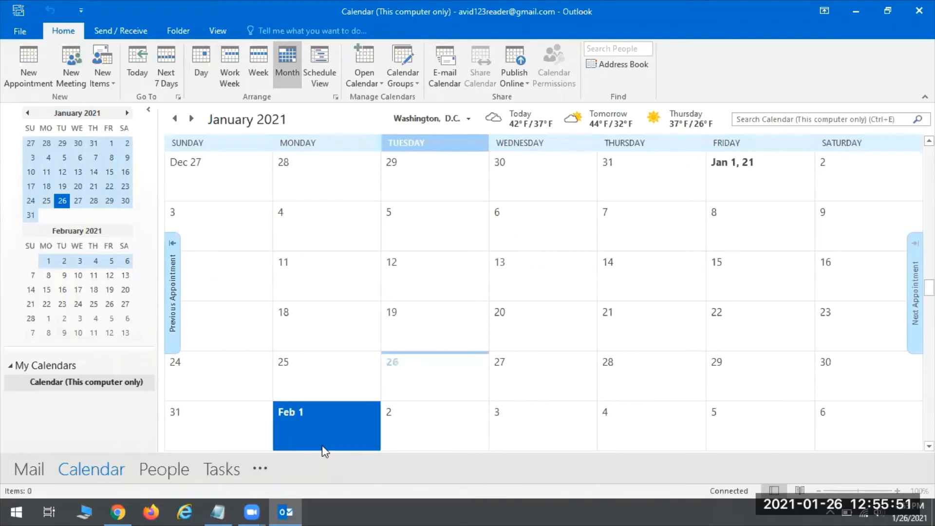
click(174, 118)
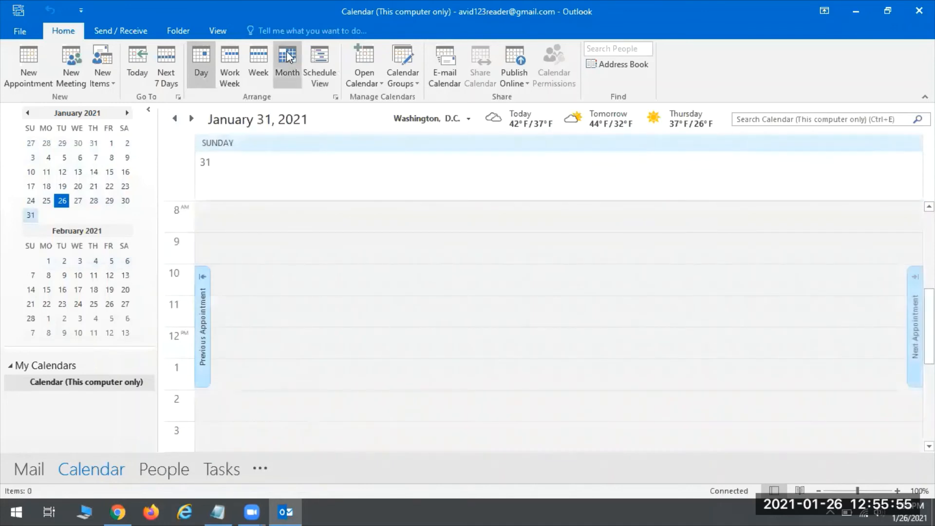
click(305, 70)
click(283, 68)
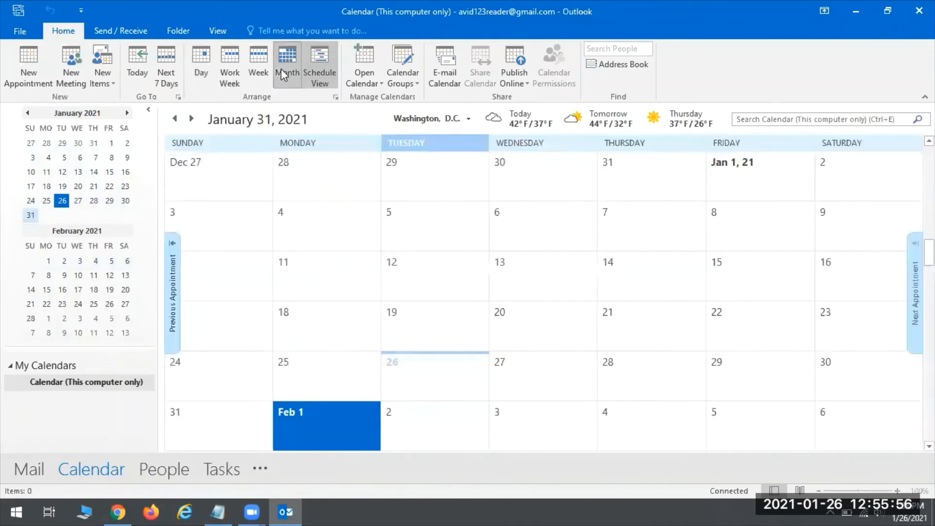
click(337, 444)
click(337, 444)
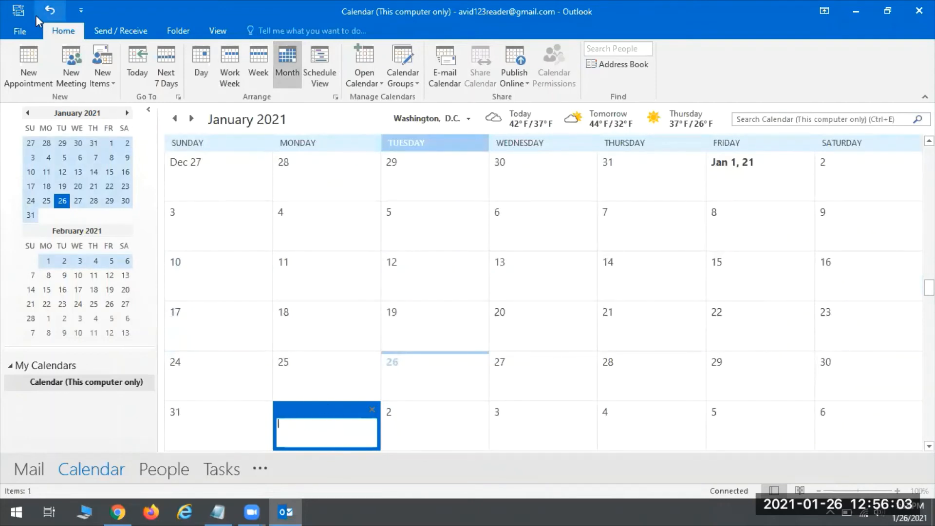
Open a full appointment titled Doctor's Appointment with location 124th & Capitol.
click(39, 64)
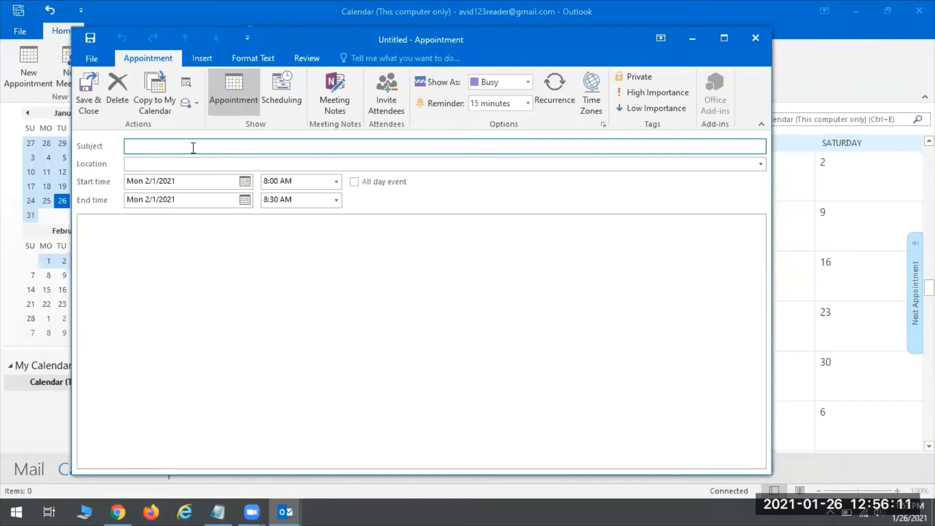
text(C)
text(Doct)
key(BackSpace)
text('s Appointment)
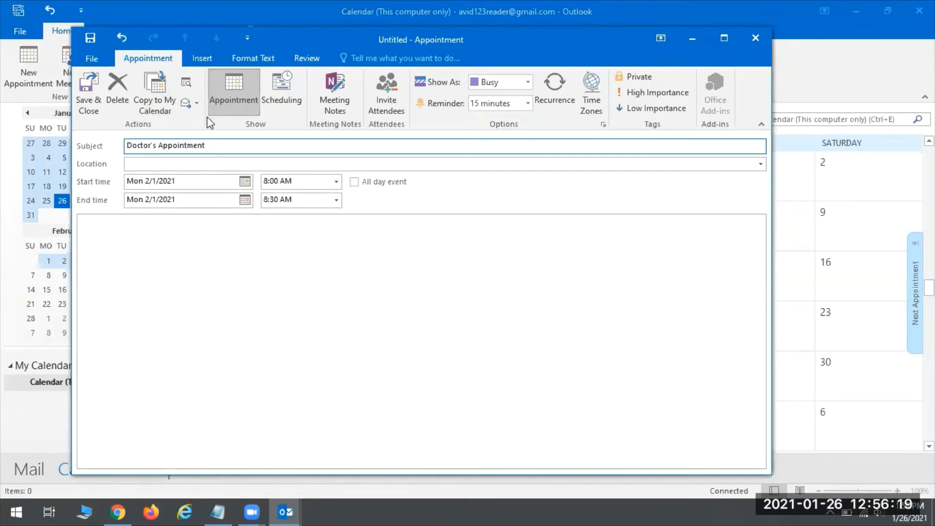
click(136, 164)
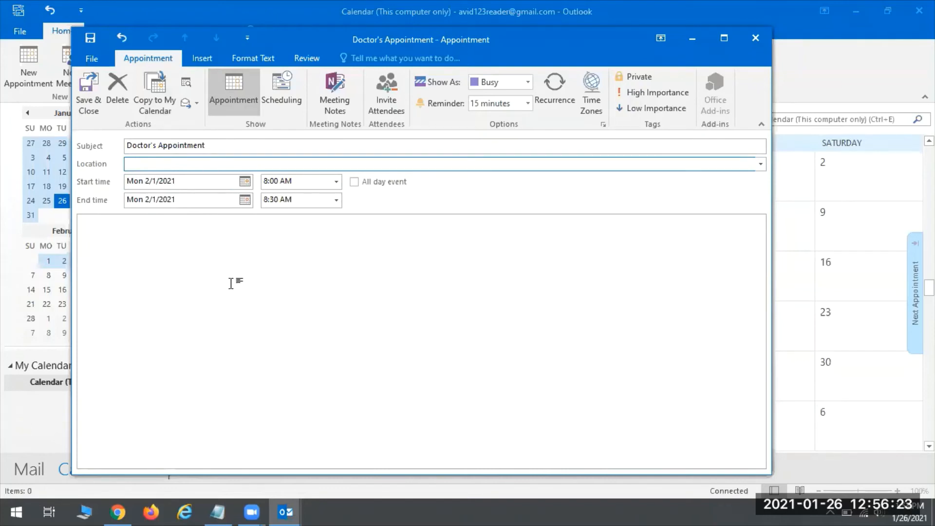
text(124th & Capitol)
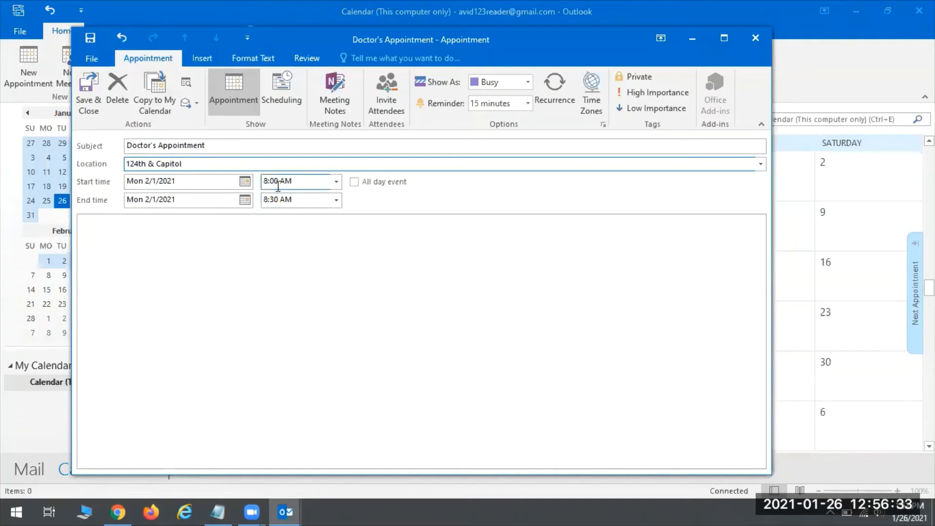
Schedule it for 10:00–11:00 AM and add the note 'Bring insurance card!'.
click(336, 182)
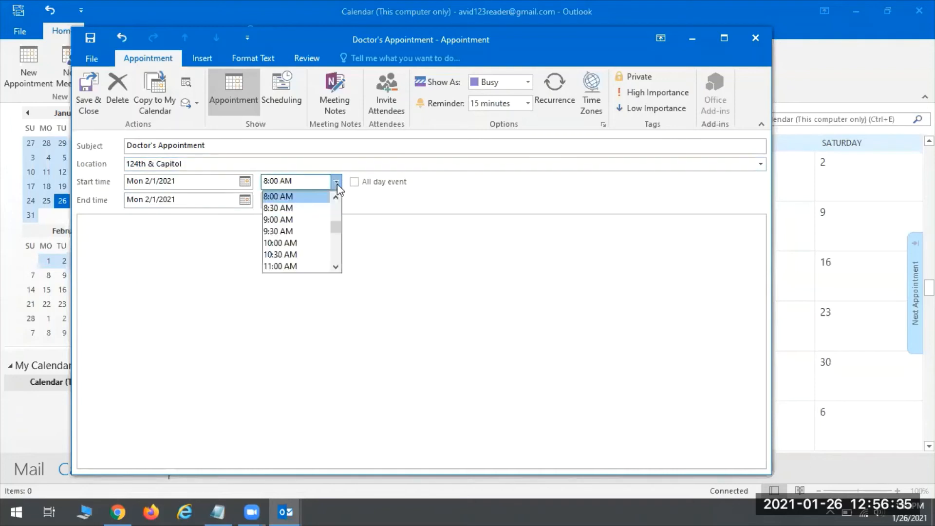
click(301, 243)
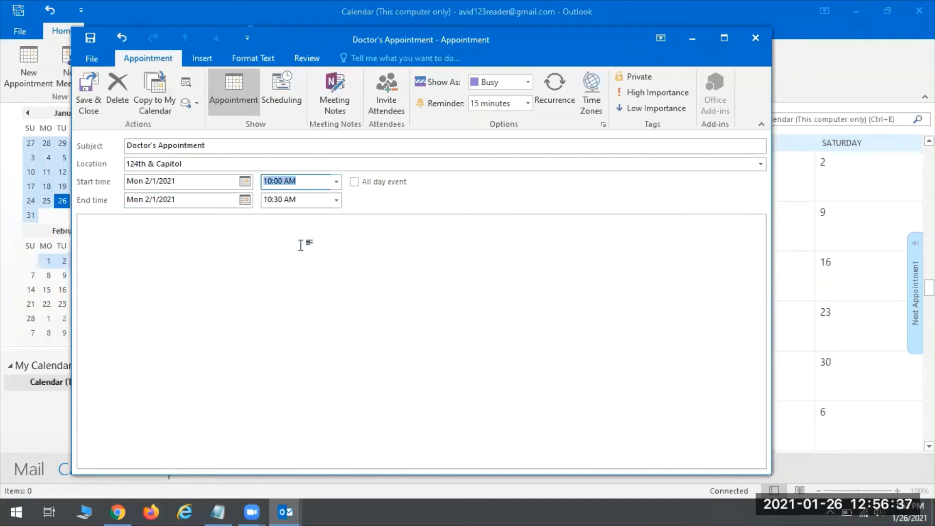
click(333, 200)
click(284, 284)
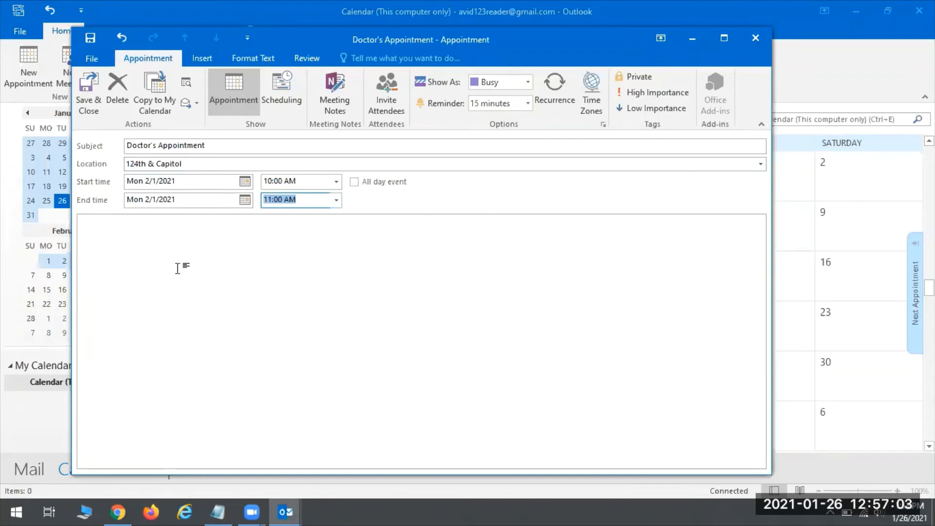
click(140, 245)
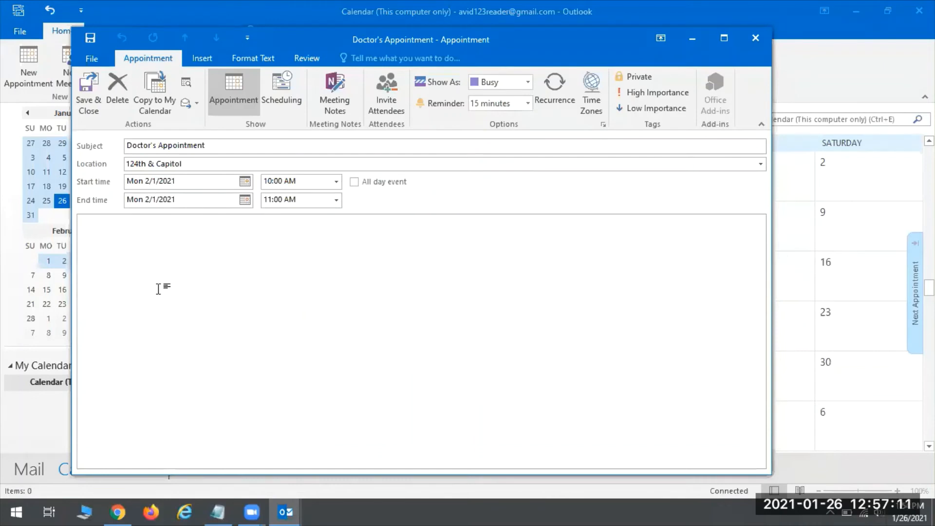
text(Bring insurance card!)
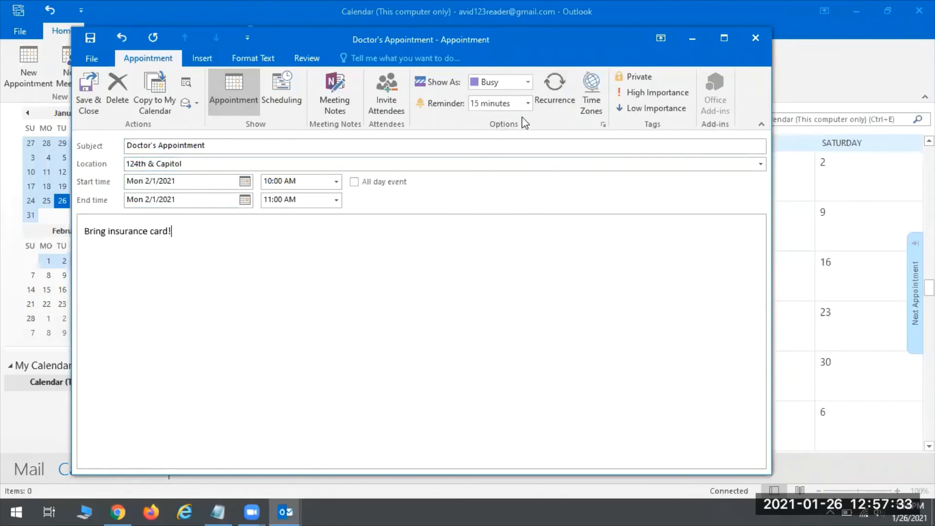
Set a 1 hour reminder and save and close the Doctor's Appointment.
click(528, 103)
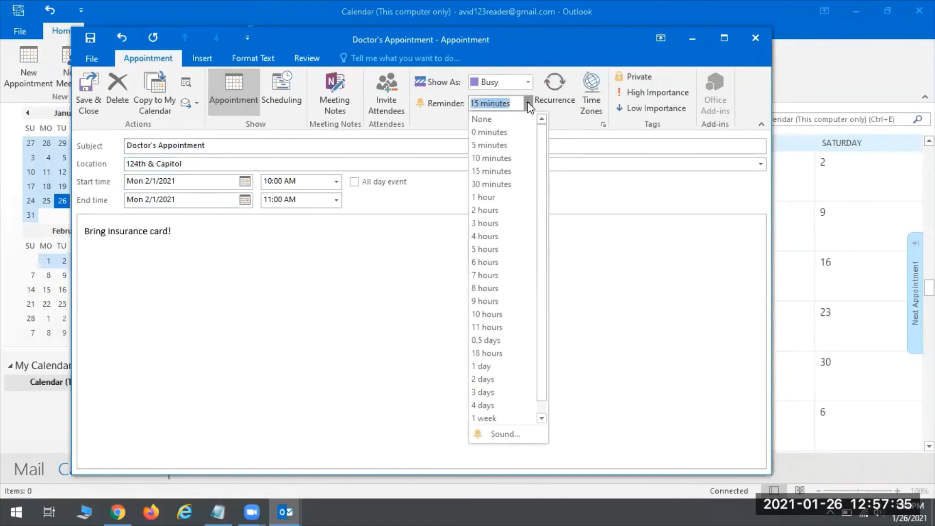
click(495, 199)
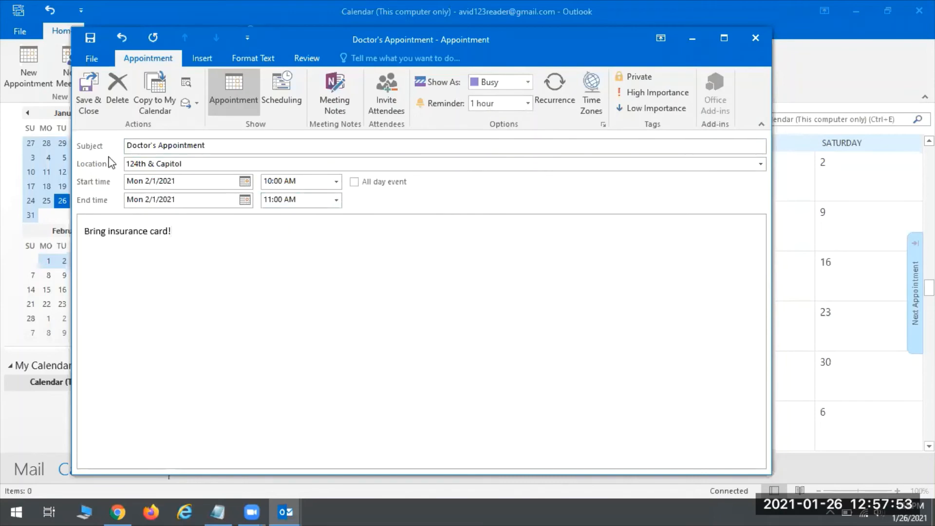
key(alt+s)
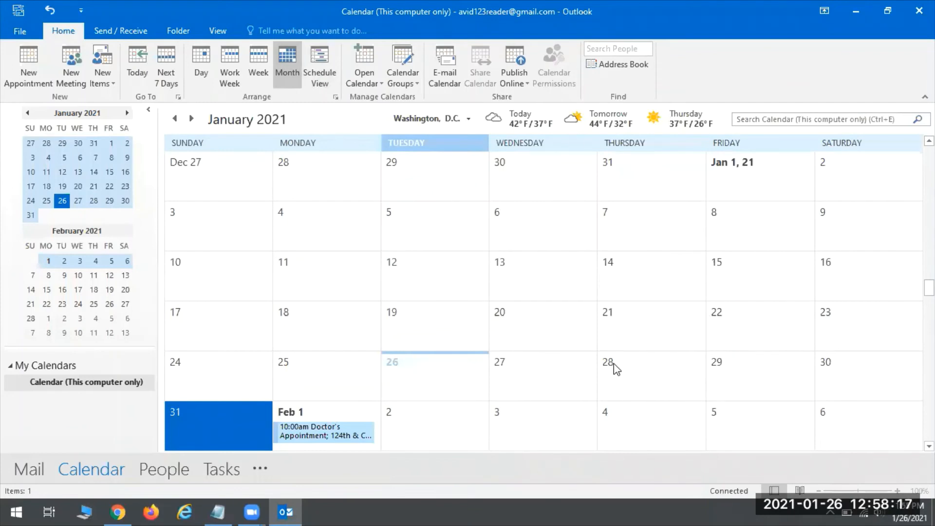
Start a new appointment on Fri Feb 5 titled Staff Meeting in Room 120.
click(731, 431)
click(731, 431)
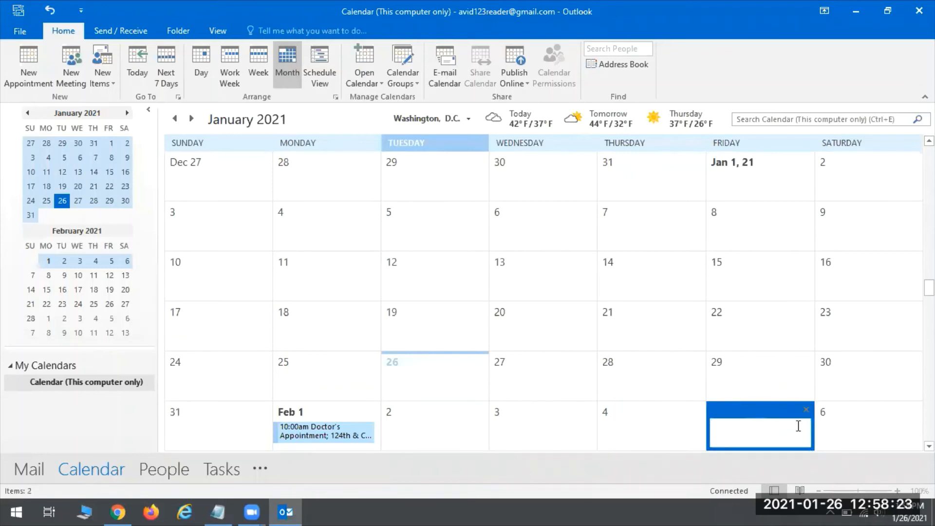
click(31, 71)
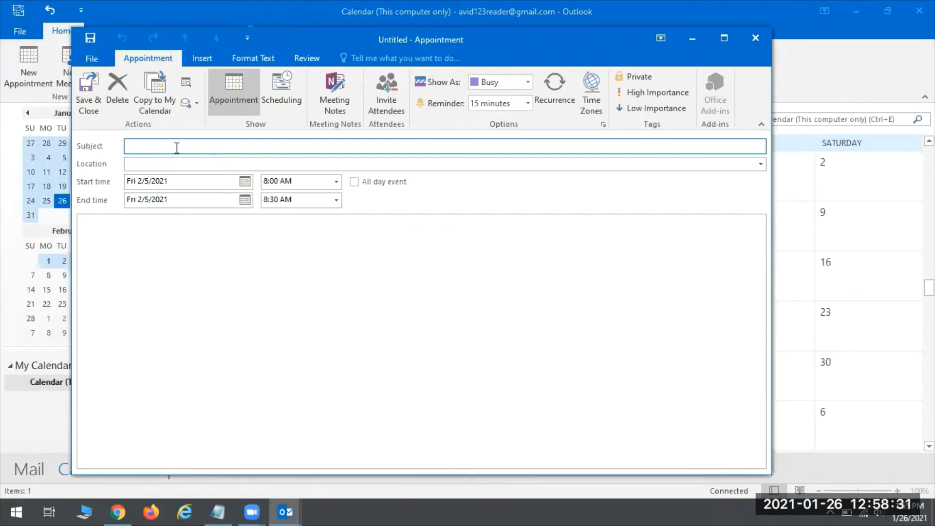
text(Staff Meeting)
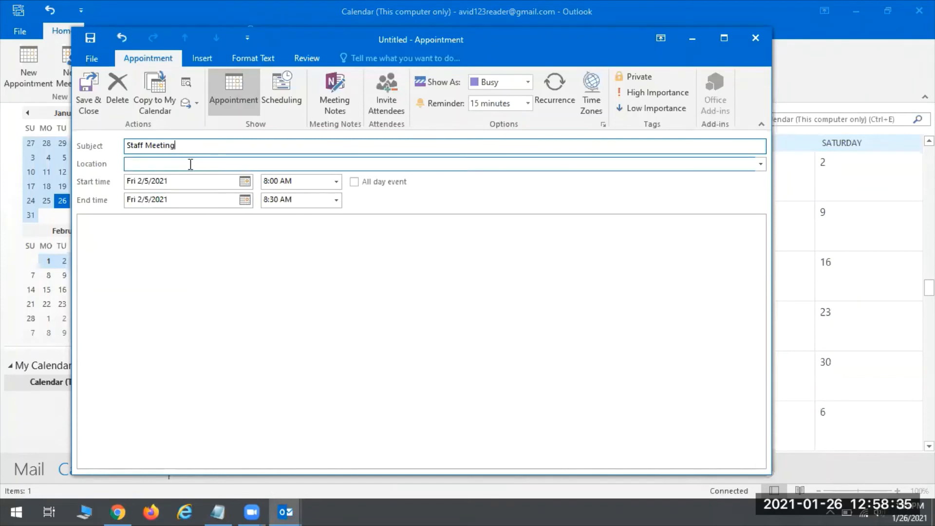
click(157, 162)
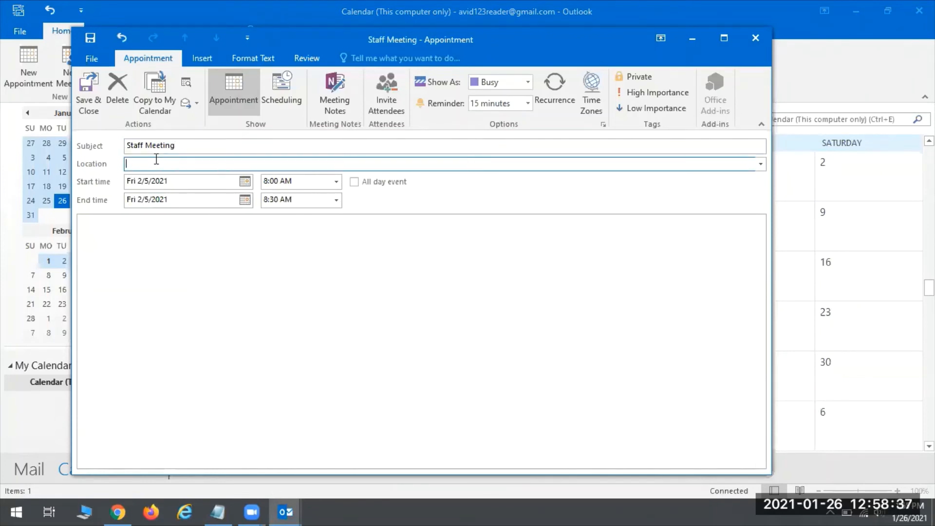
text(Room 120)
Schedule the Staff Meeting from 2:00 to 3:00 PM on Fri 2/5/2021.
click(336, 181)
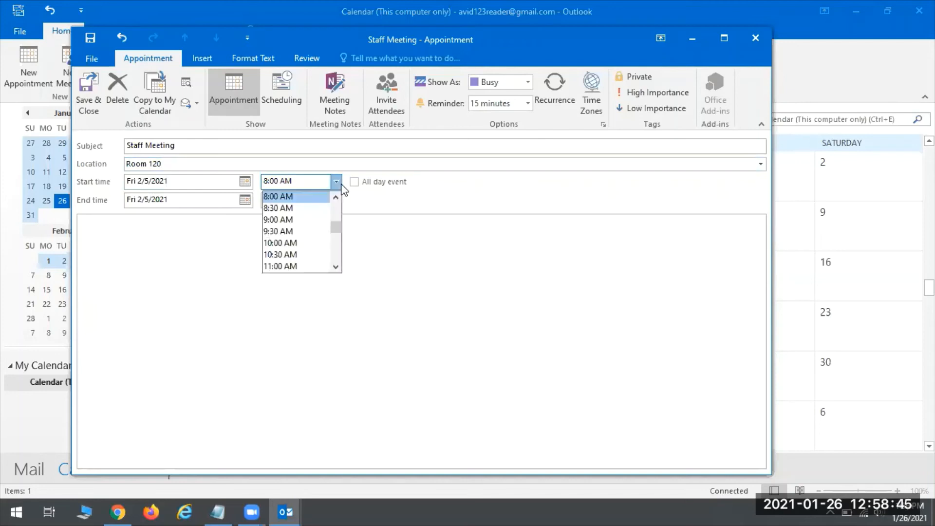
click(336, 267)
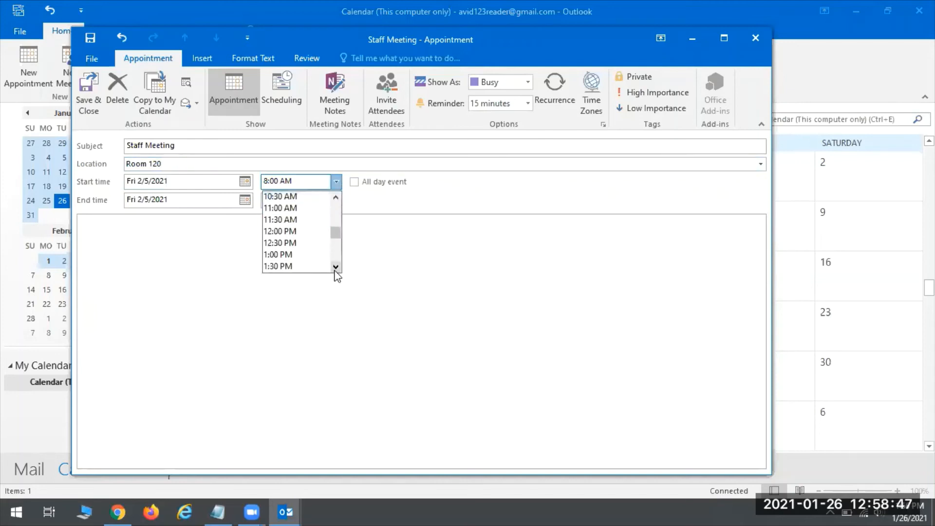
click(277, 254)
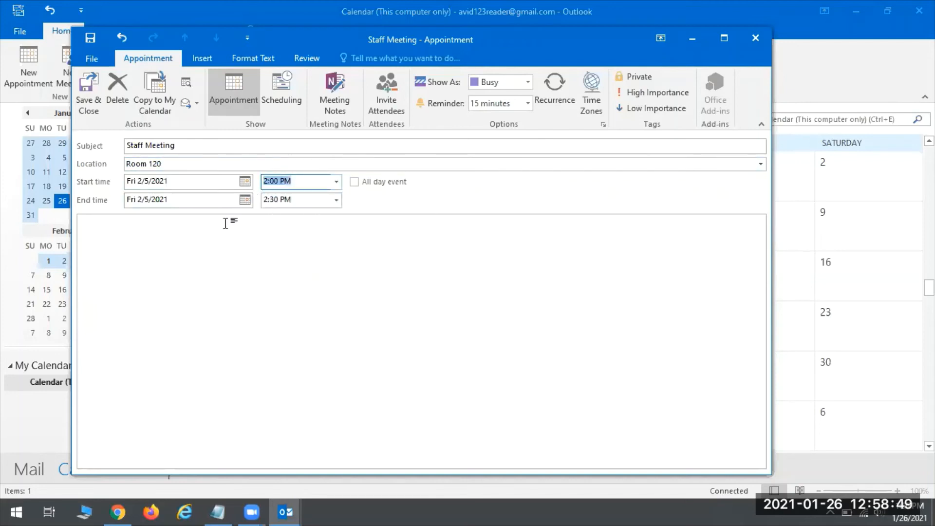
click(245, 182)
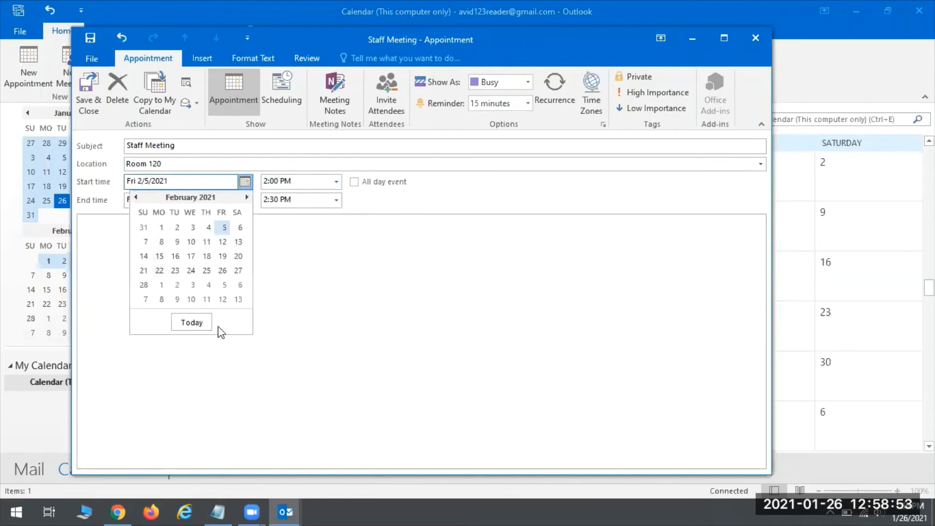
click(327, 287)
click(245, 200)
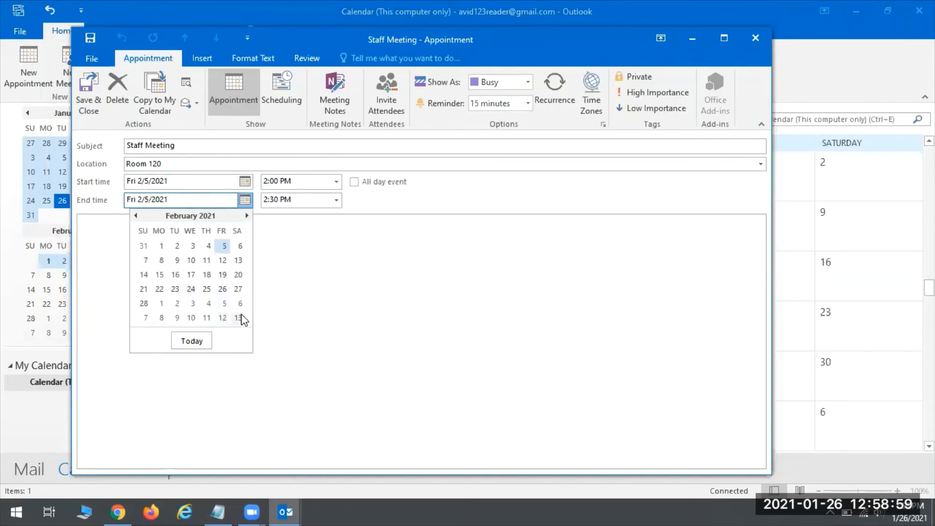
click(245, 266)
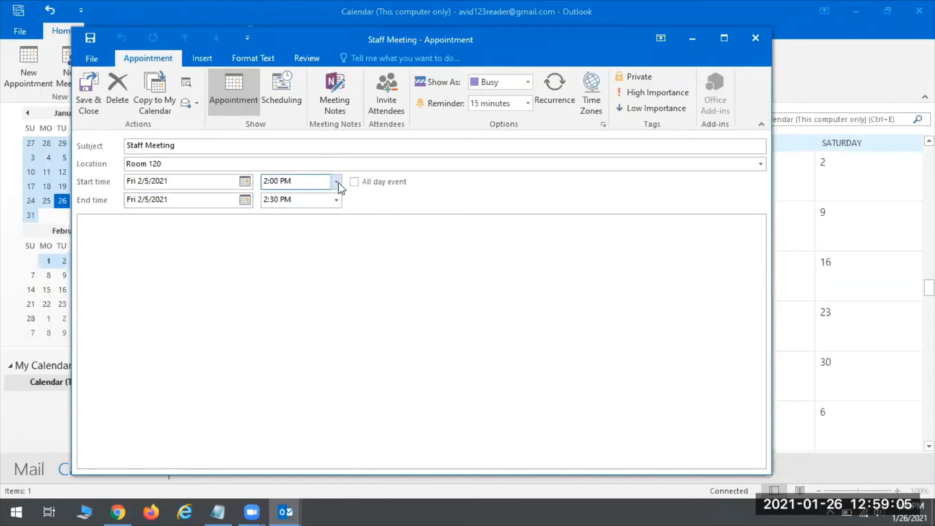
click(336, 200)
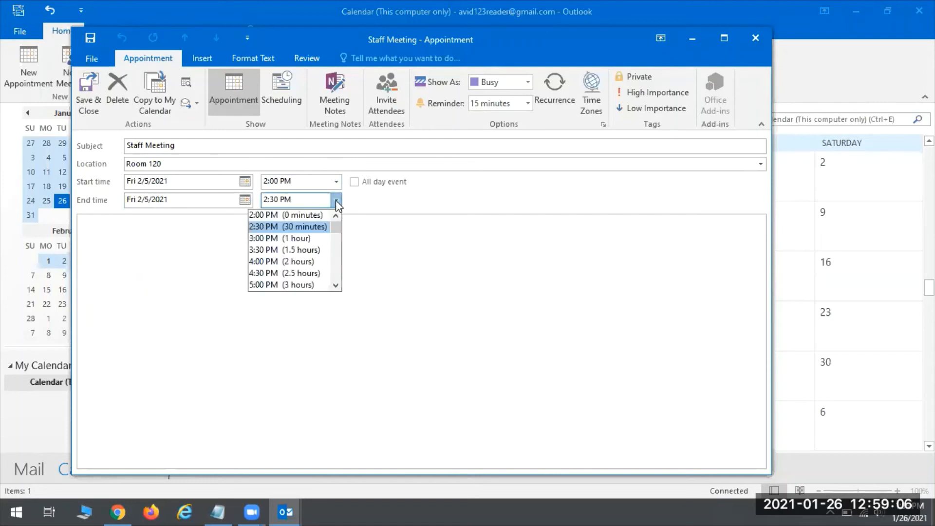
click(282, 238)
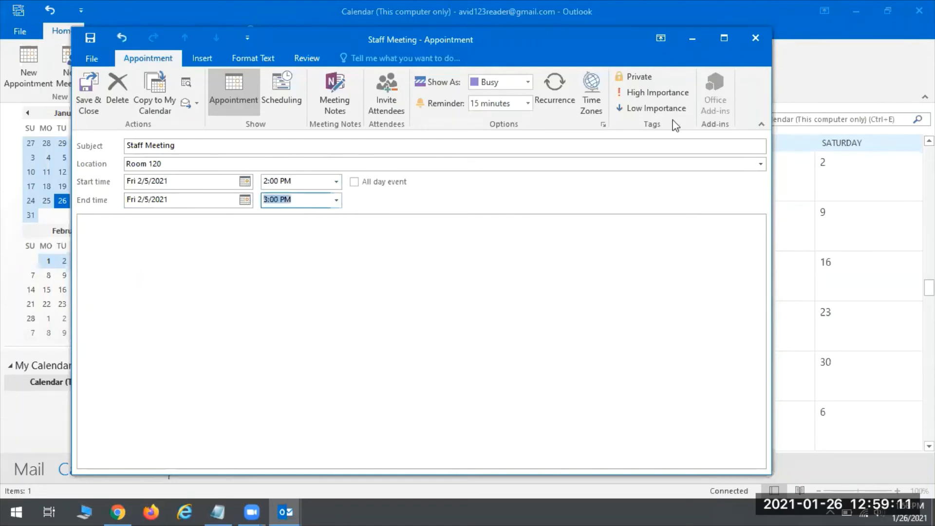
Give the Staff Meeting a 30-minute reminder.
click(528, 103)
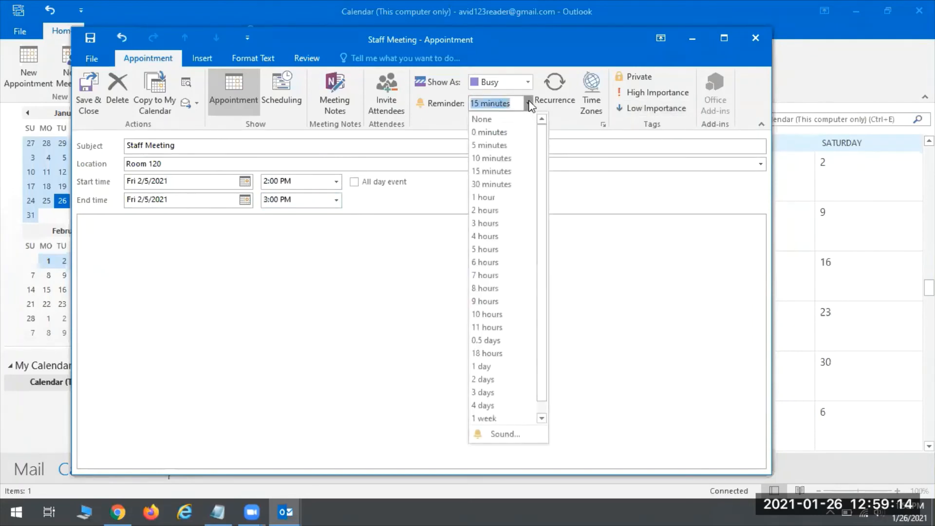
click(490, 183)
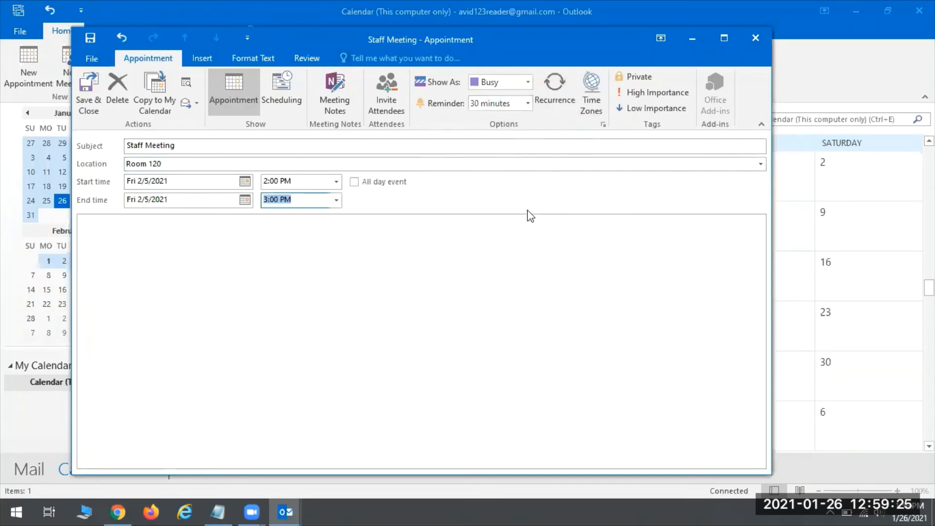
click(567, 95)
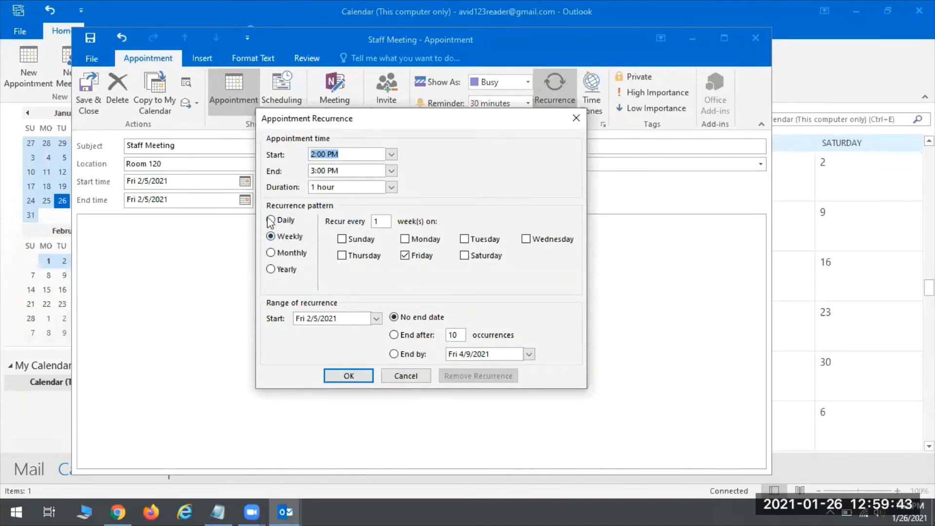
Set the Staff Meeting to recur weekly on Fridays, ending by Fri 2/26/2021.
click(382, 222)
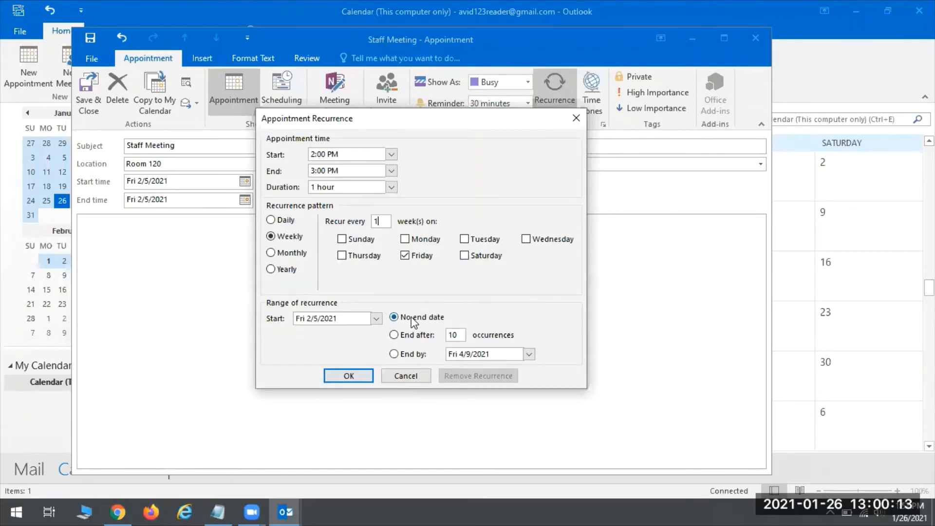
click(393, 354)
click(531, 355)
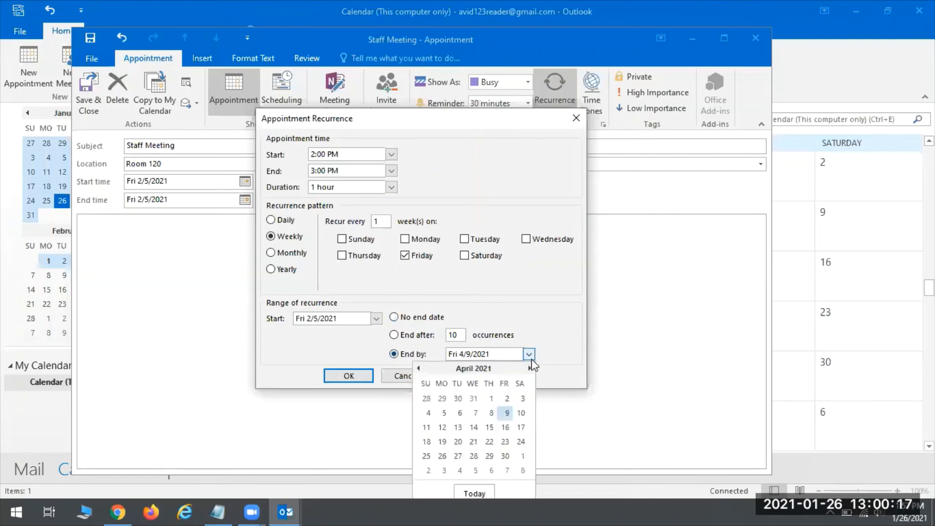
click(417, 369)
click(417, 369)
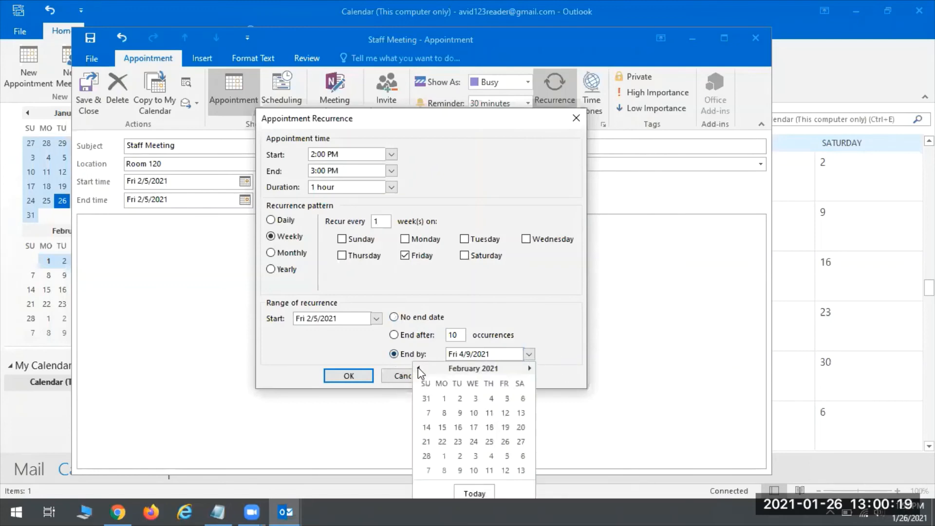
click(506, 441)
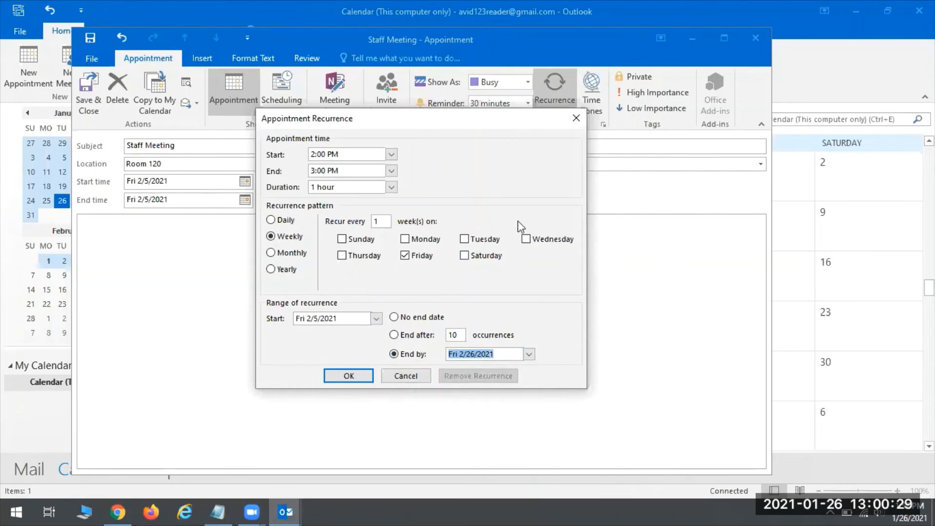
click(338, 376)
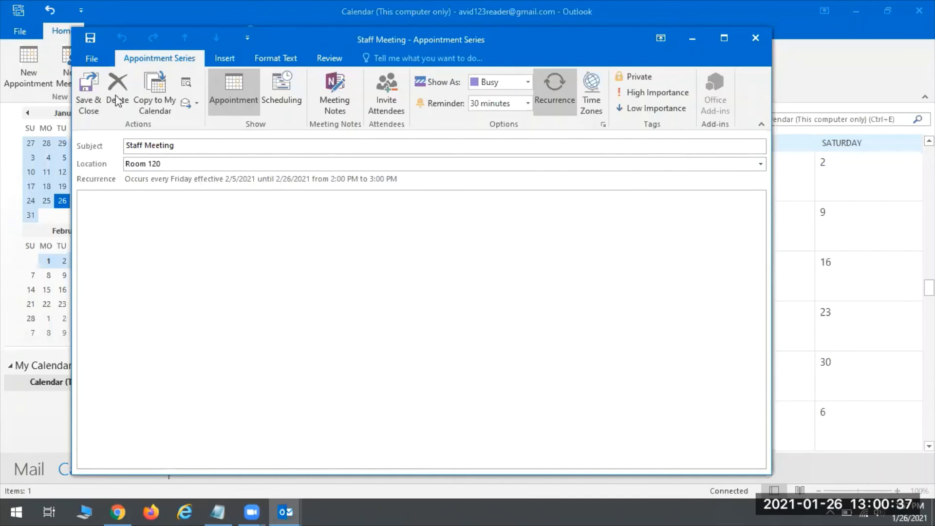
Save the Staff Meeting series, move the month view forward, and select Feb 16.
click(89, 86)
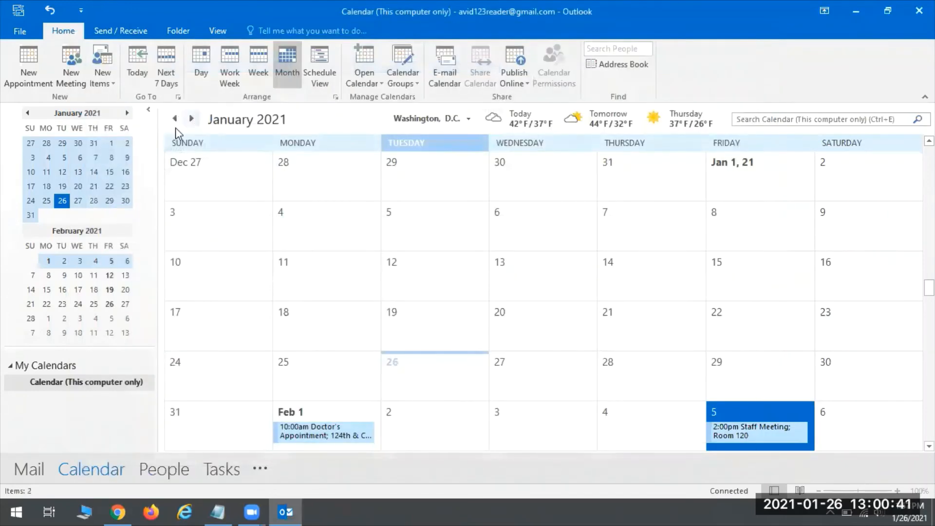
click(191, 120)
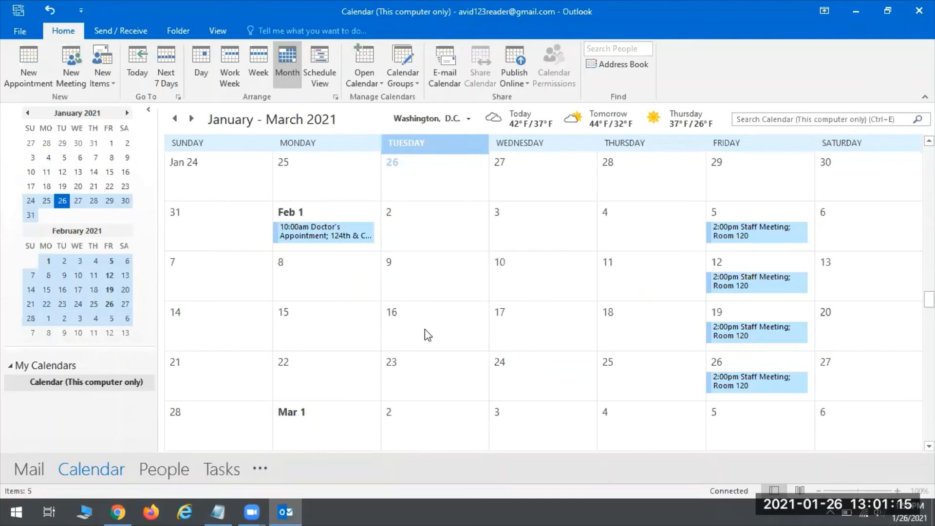
click(458, 327)
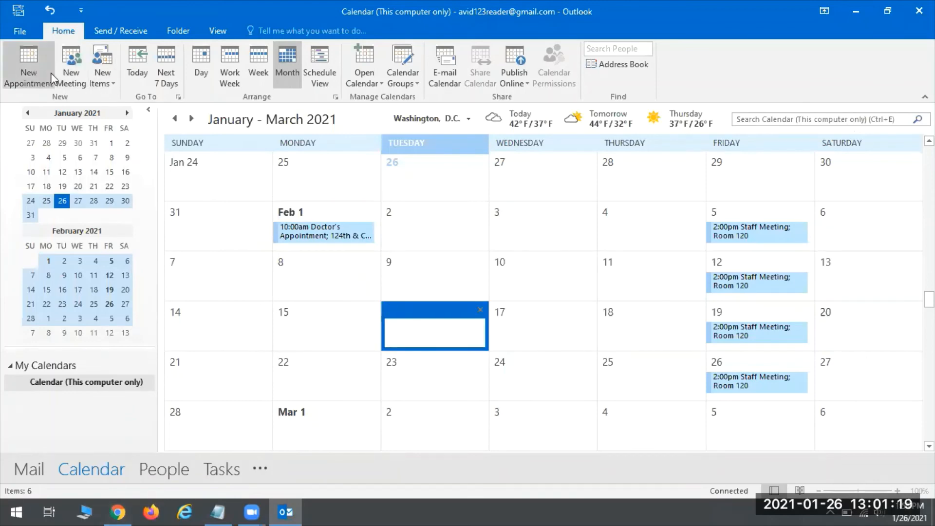
Start a meeting invite to the library titled 'Training Session' at Lake Vista Conference Room.
click(67, 71)
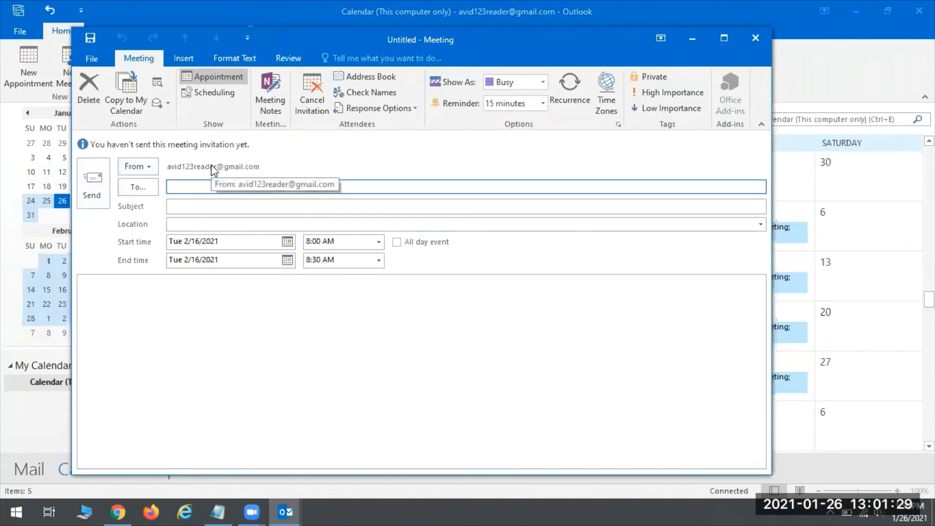
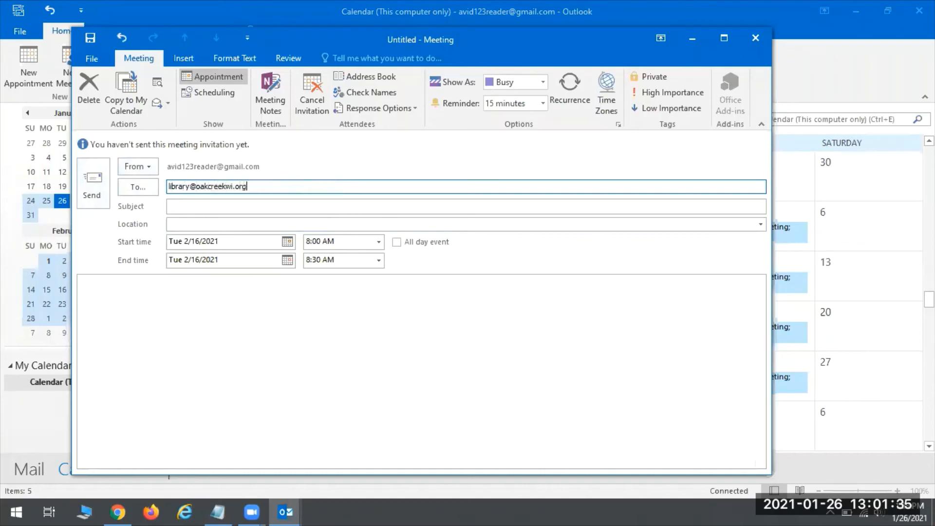
click(252, 205)
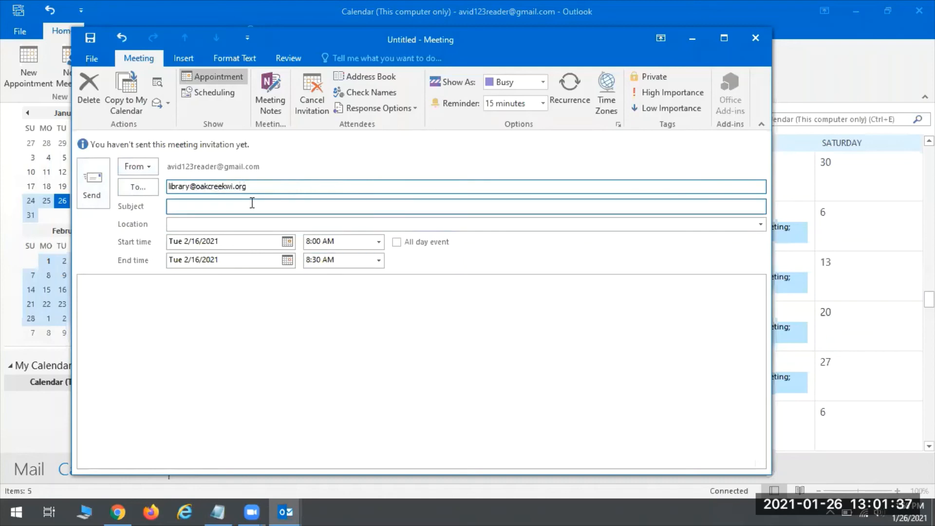
click(367, 409)
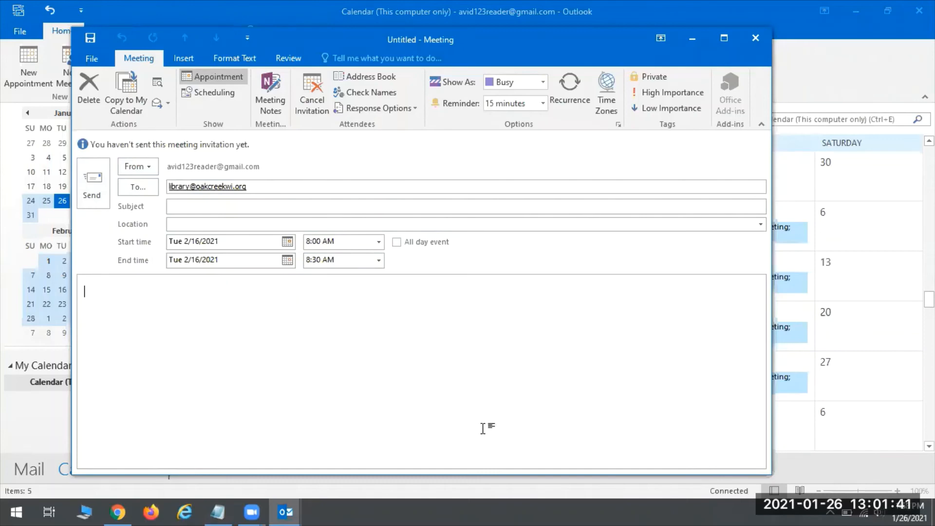
click(272, 207)
text(Training Session)
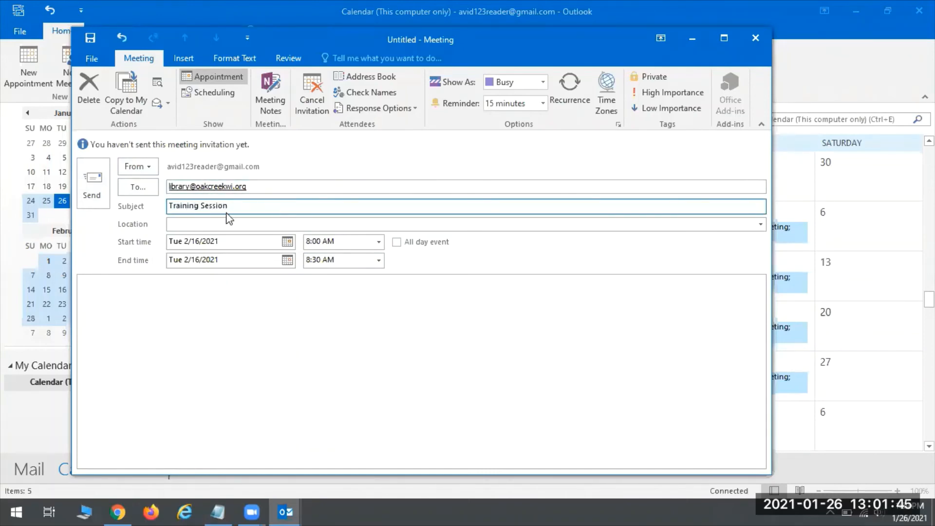
click(204, 224)
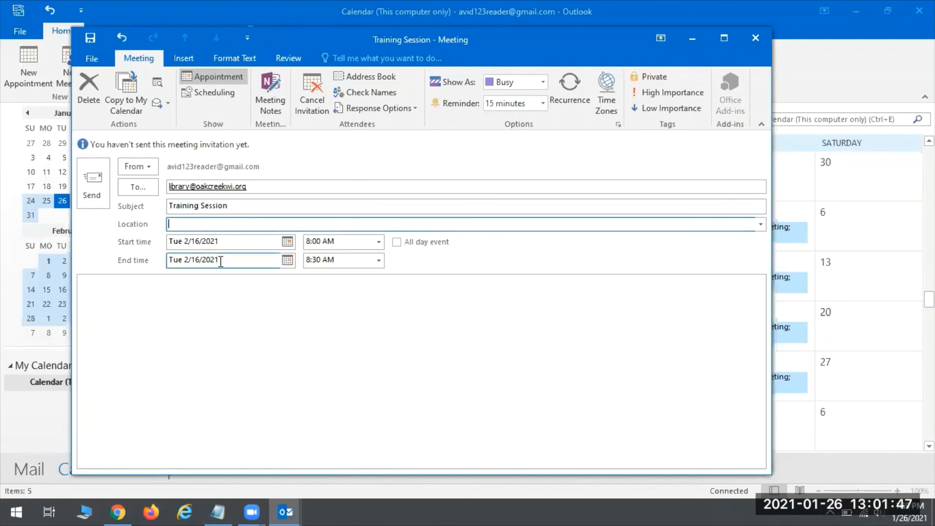
text(Lake Vista Conference Room)
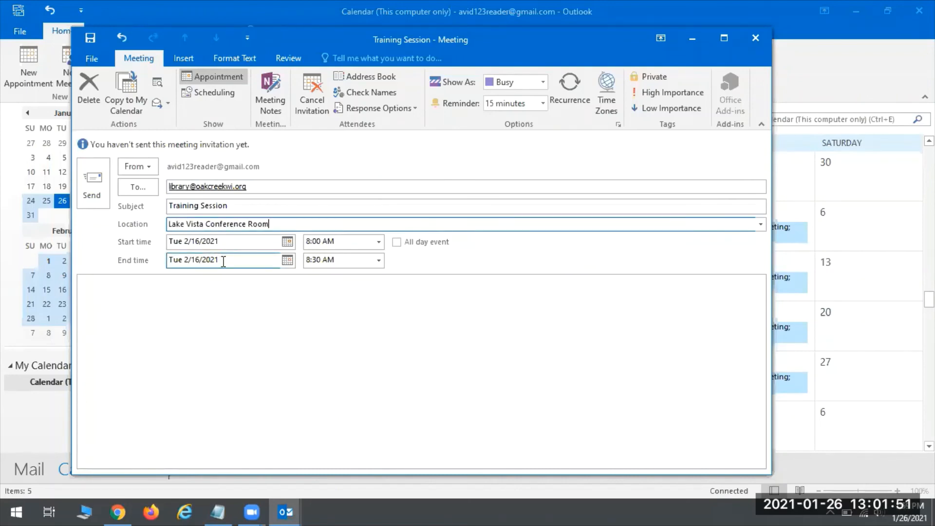
Schedule the meeting from 9:00 AM to 5:00 PM.
click(379, 242)
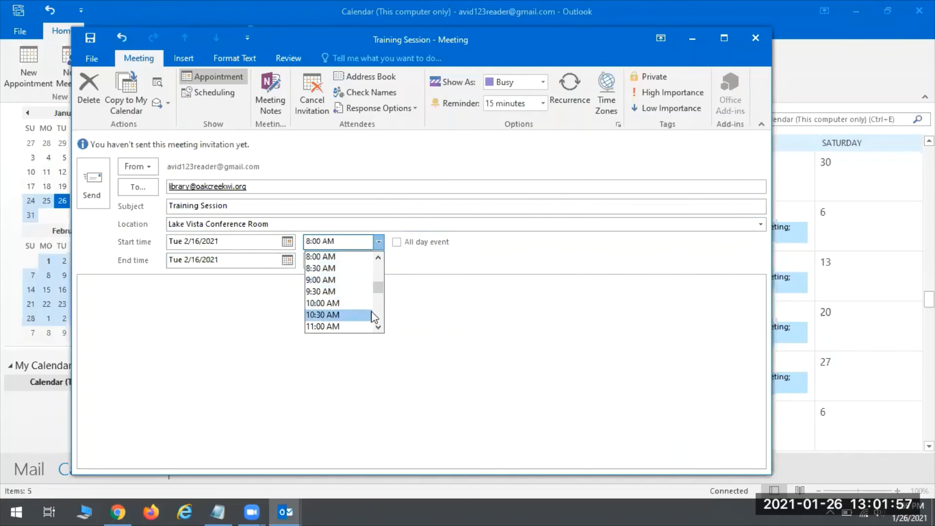
click(330, 280)
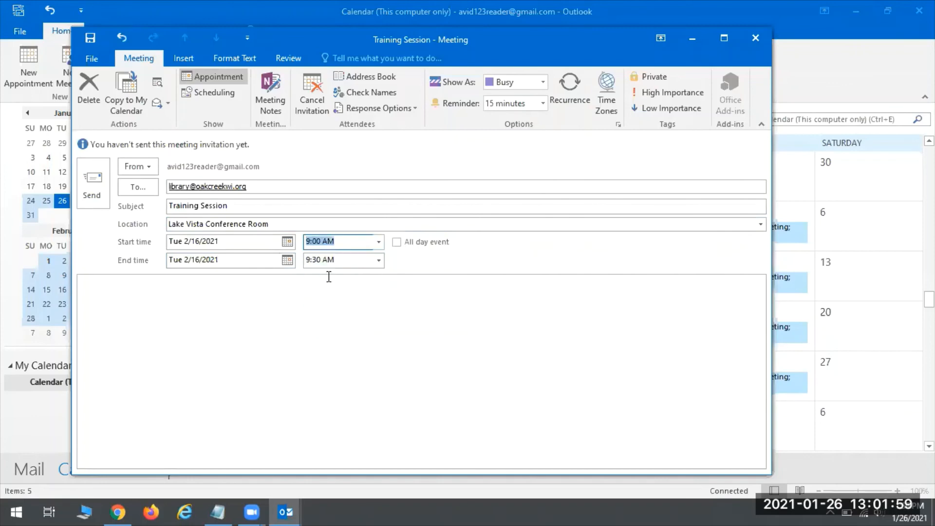
click(378, 261)
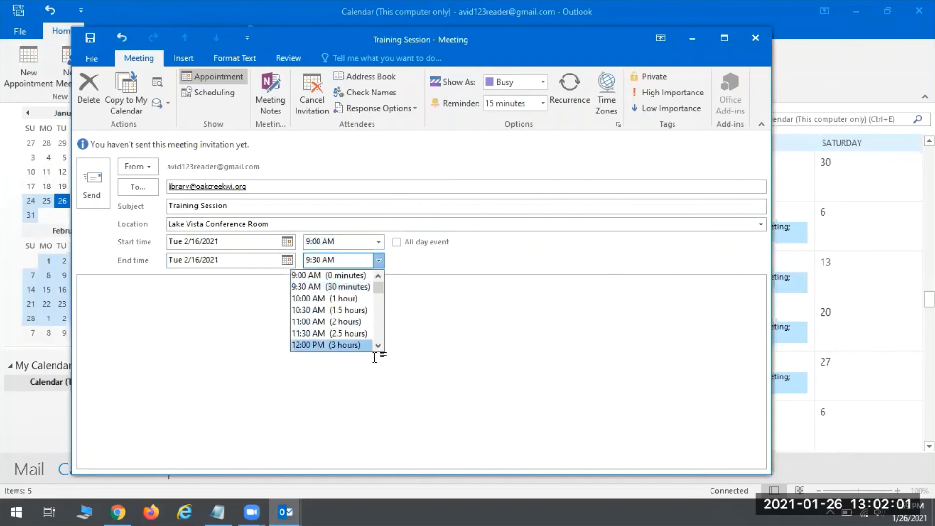
scroll(381, 349, down, 4)
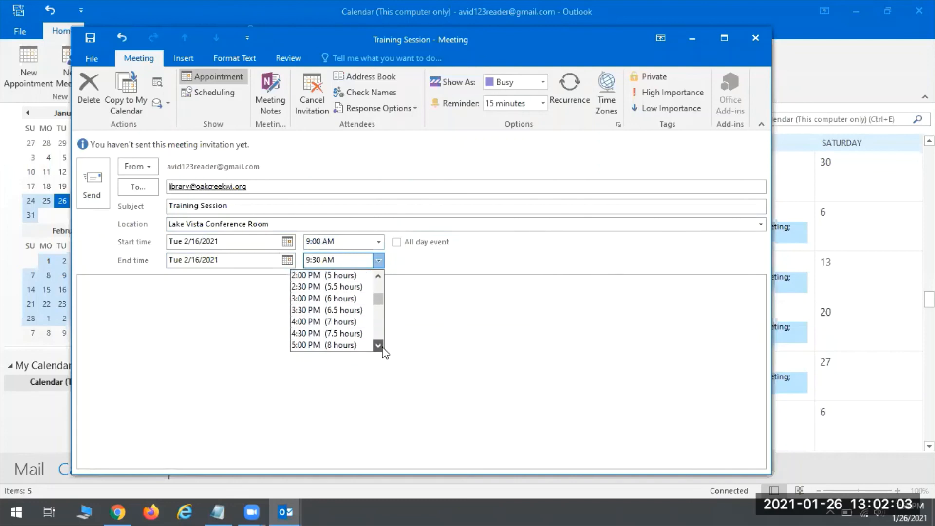
click(327, 334)
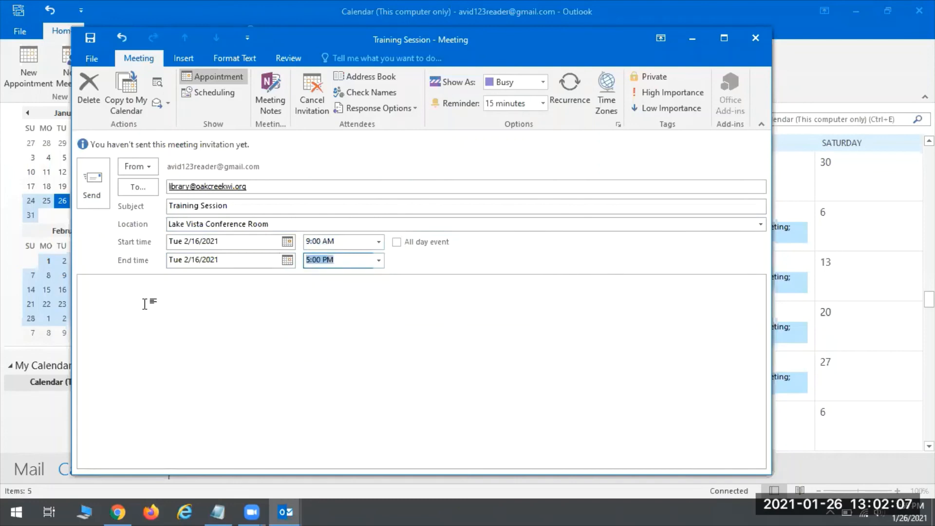
click(167, 309)
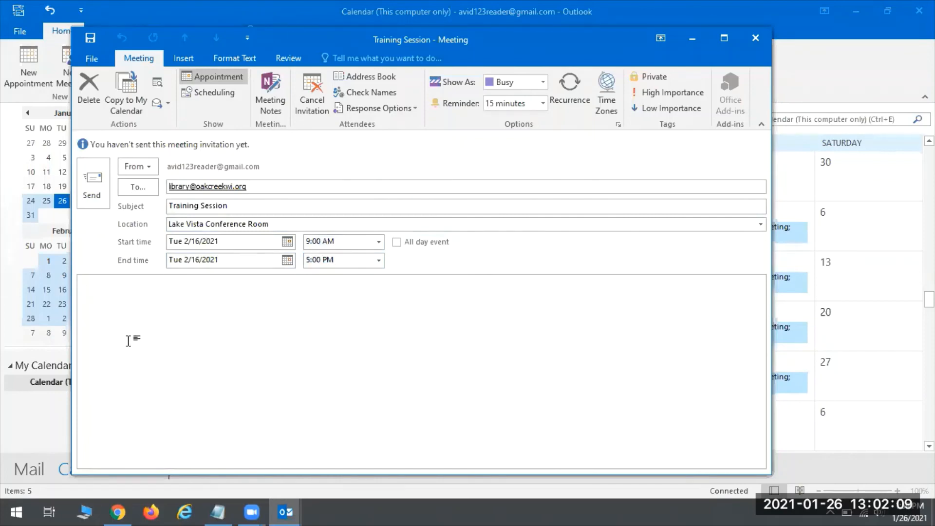
Write the note asking attendees to bring a laptop or paper/pen; lunch provided through Cousins.
text(Make sure c)
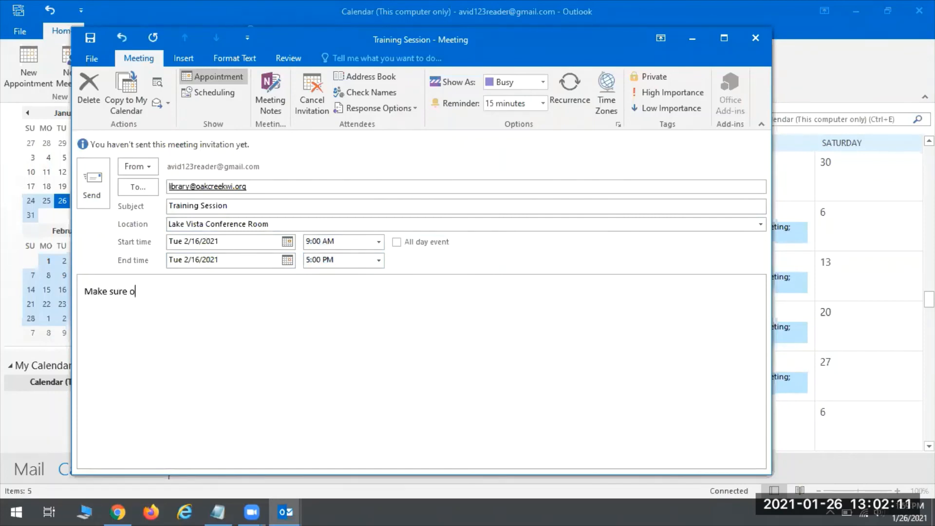
key(BackSpace)
text(to bring a laptop or)
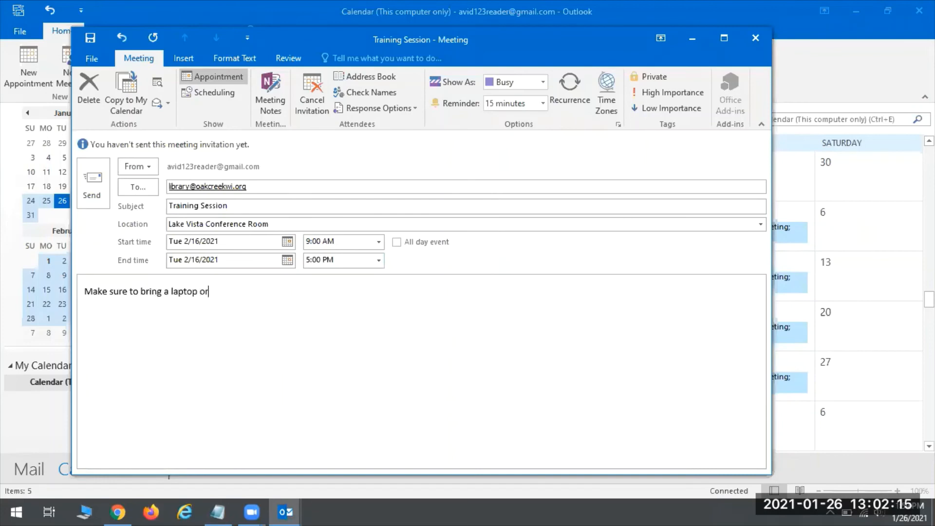
text( paper/pen to tak)
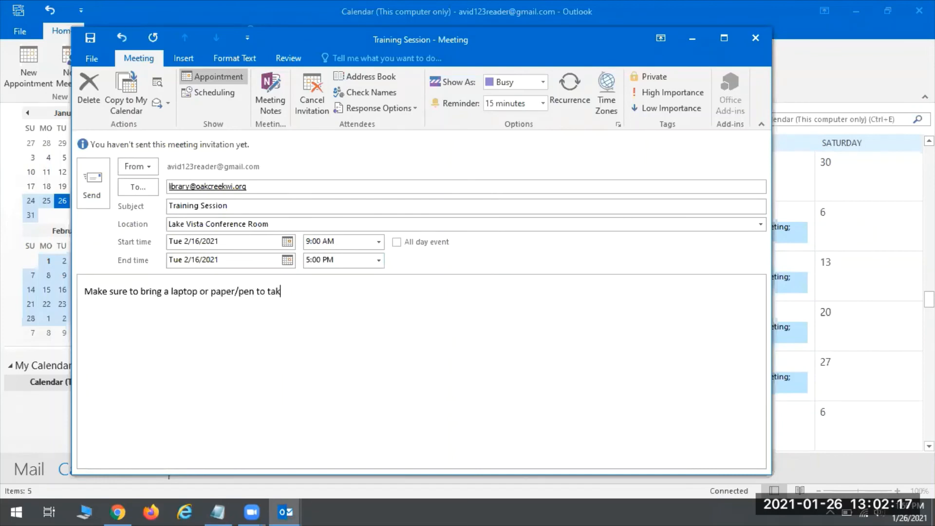
text(e notes. Lunch will be provided t)
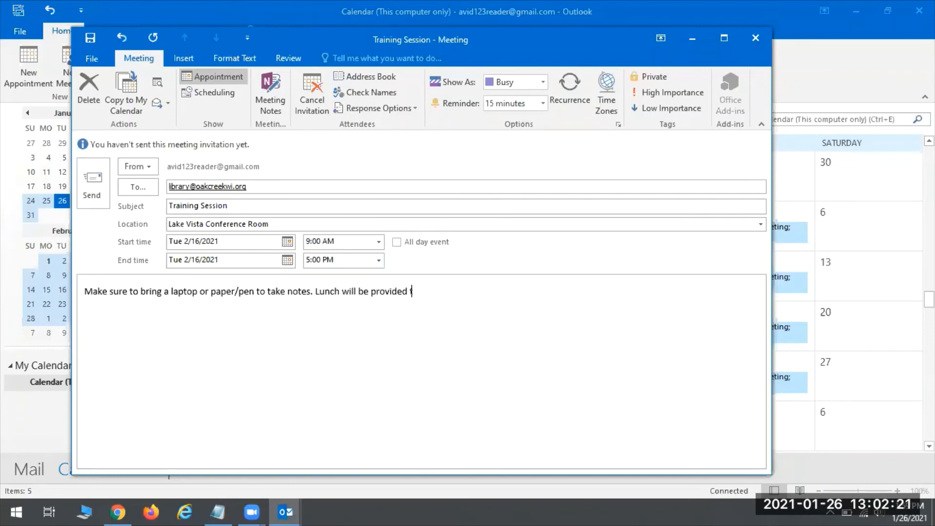
text(hrough Cousins Subs.)
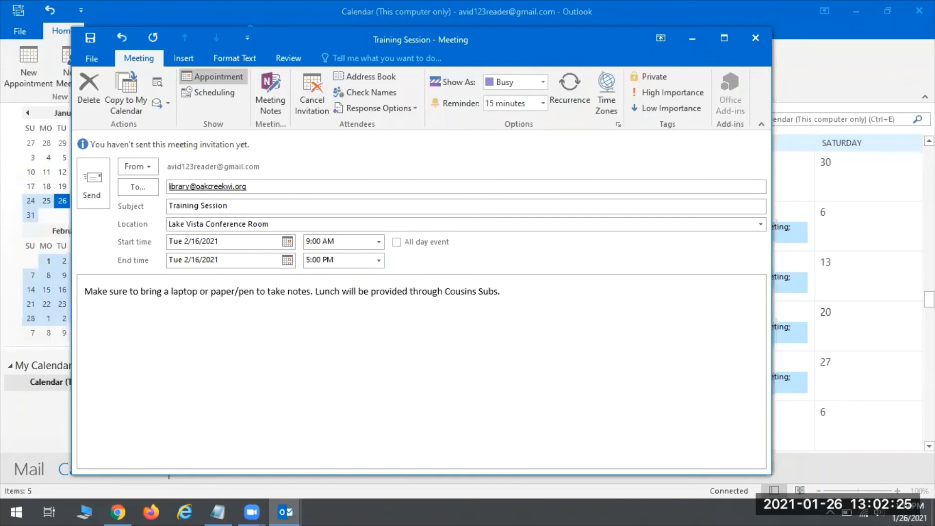
Give the Training Session a 1-day reminder and send the invitation.
click(542, 104)
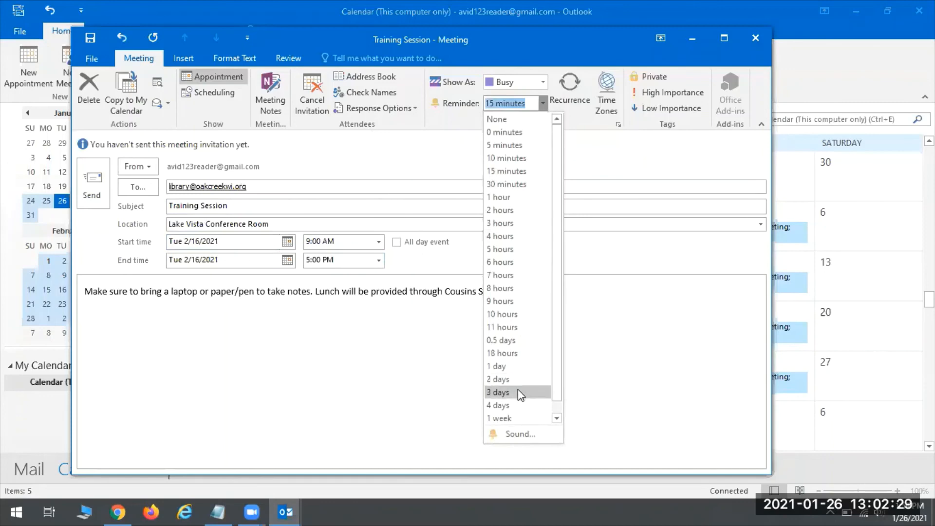
click(517, 366)
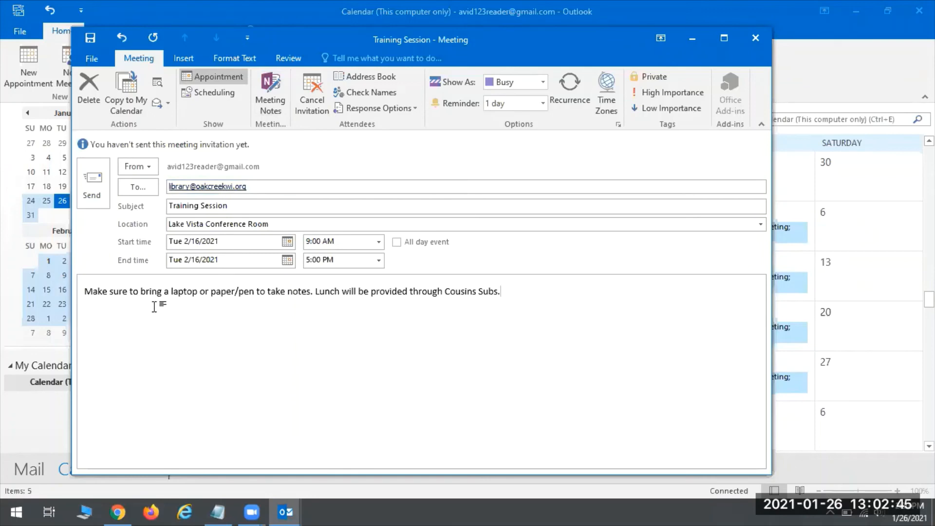
click(100, 186)
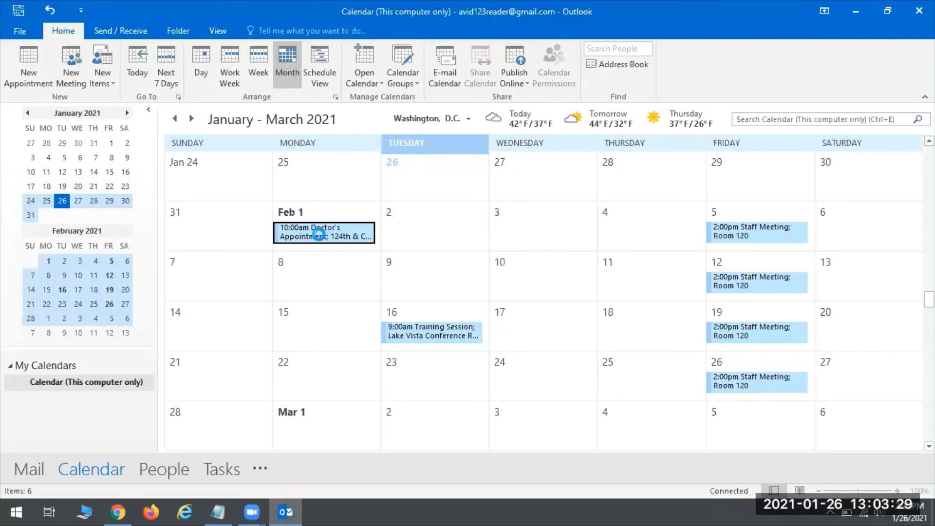
Open the Feb 1 10:00am Doctor's Appointment.
double_click(322, 237)
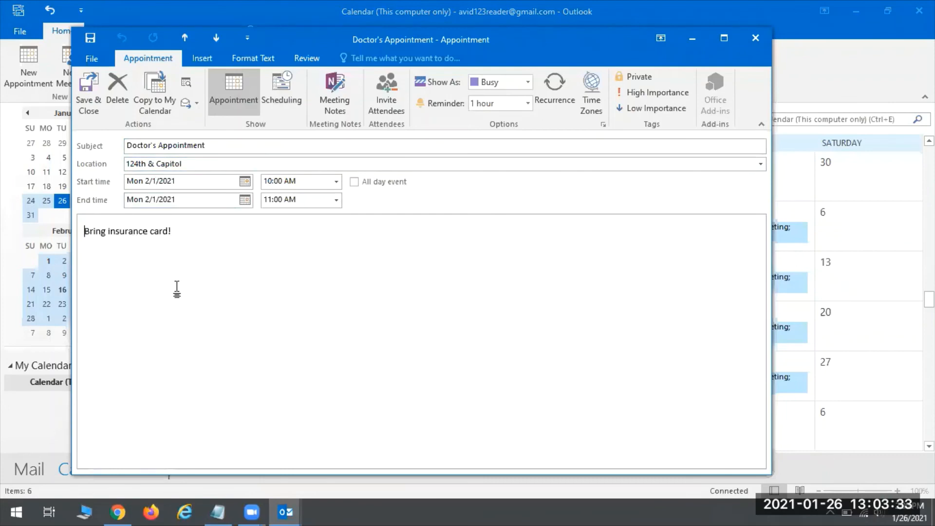
Move the Doctor's Appointment start to 10:30 AM and save it.
click(336, 182)
click(295, 212)
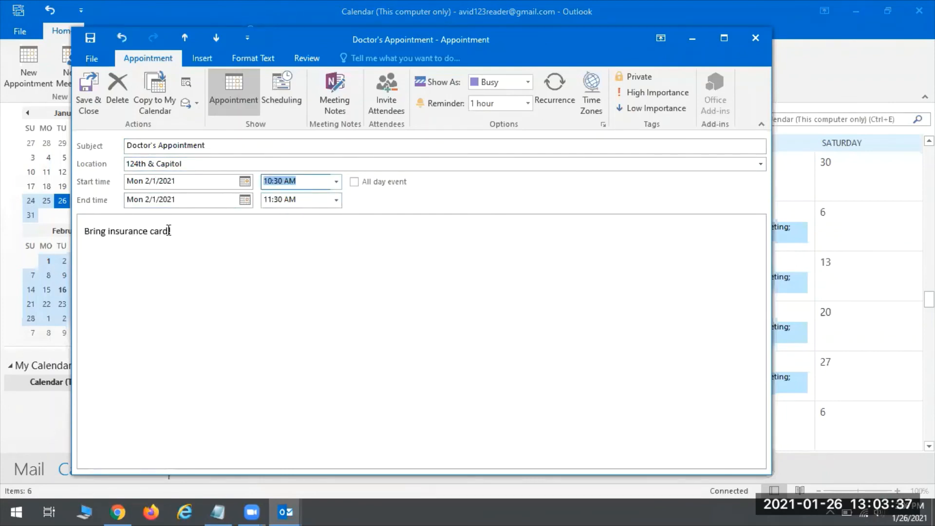
click(83, 103)
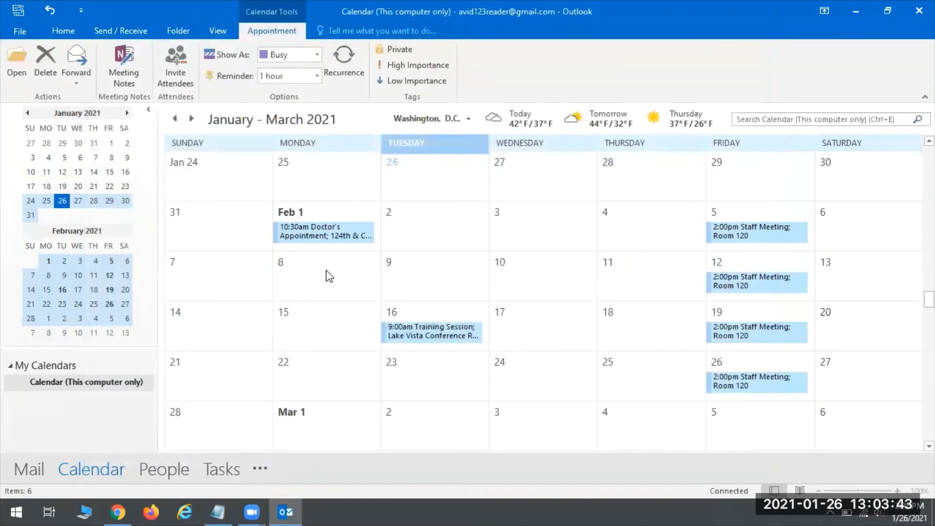
Bring up the Doctor's Appointment actions menu, then dismiss it without deleting.
right_click(346, 228)
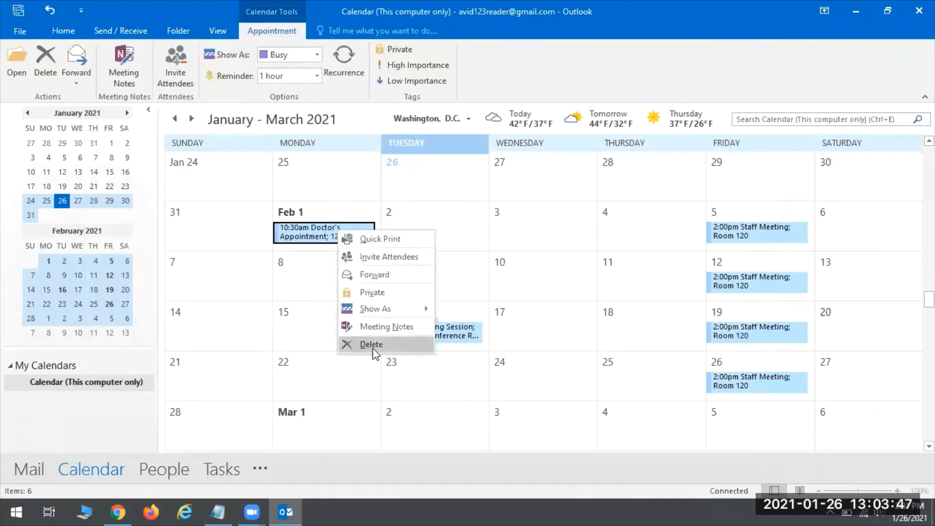
click(535, 259)
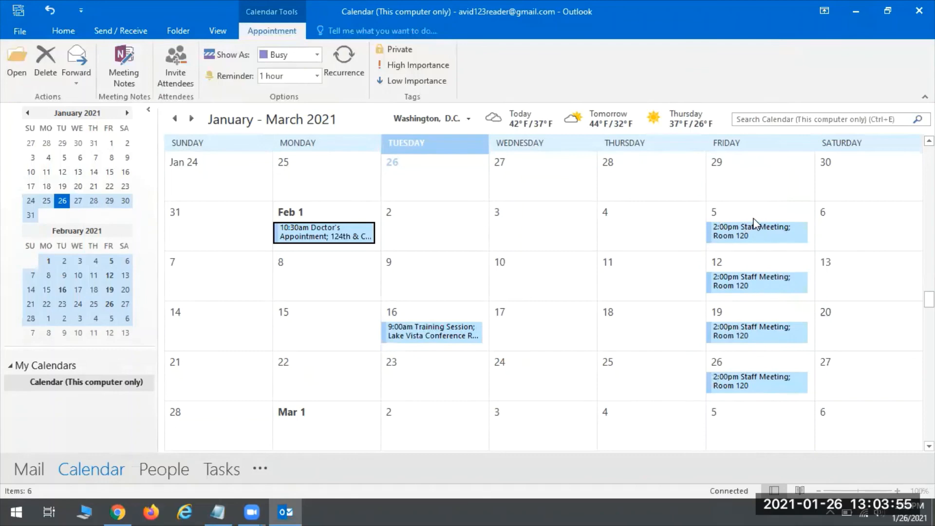
mouse_move(738, 227)
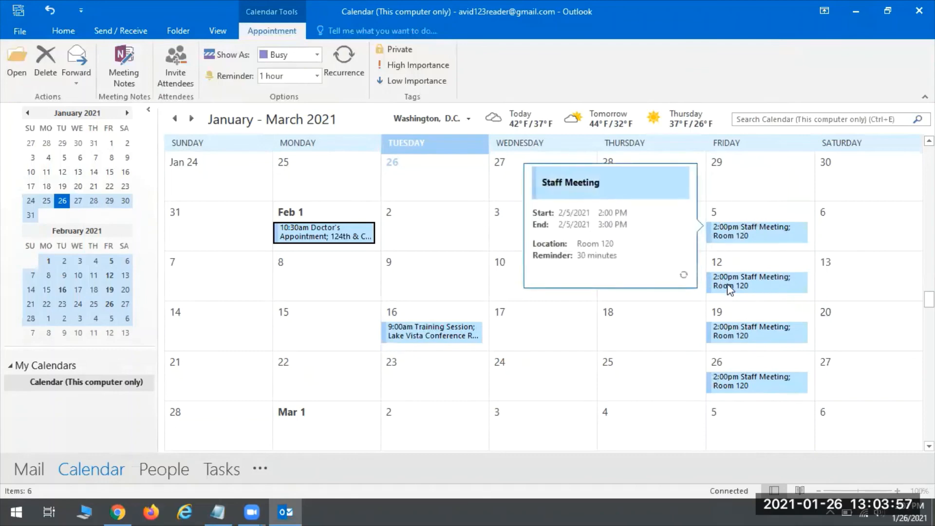
mouse_move(763, 282)
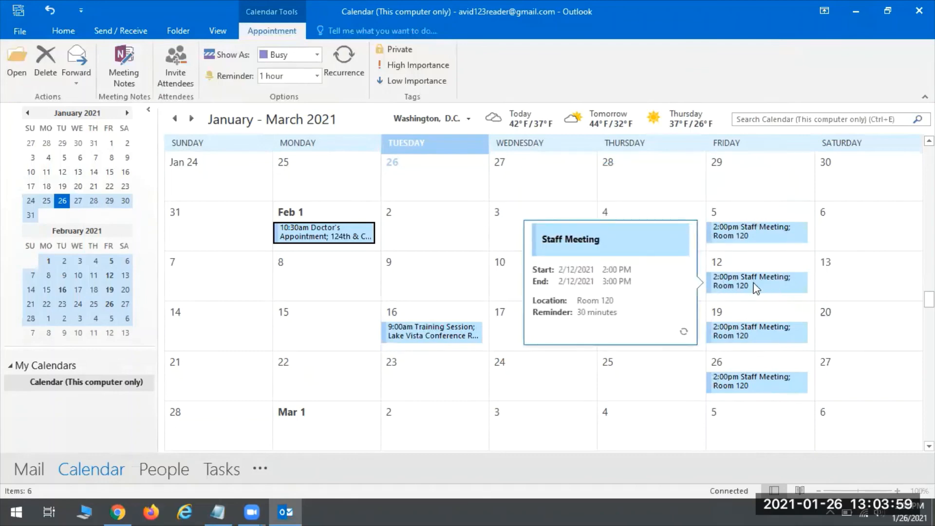
Delete just the Feb 12 Staff Meeting occurrence with Delete Occurrence.
right_click(721, 276)
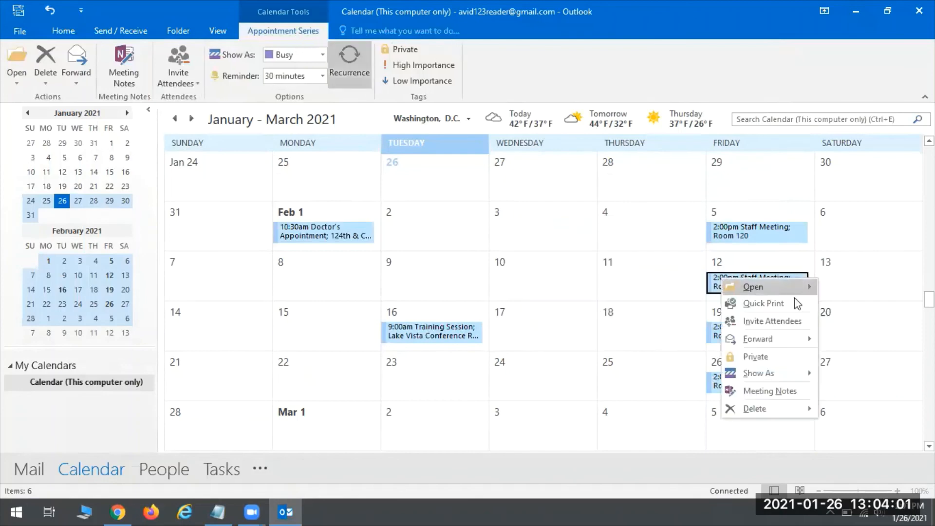
mouse_move(765, 410)
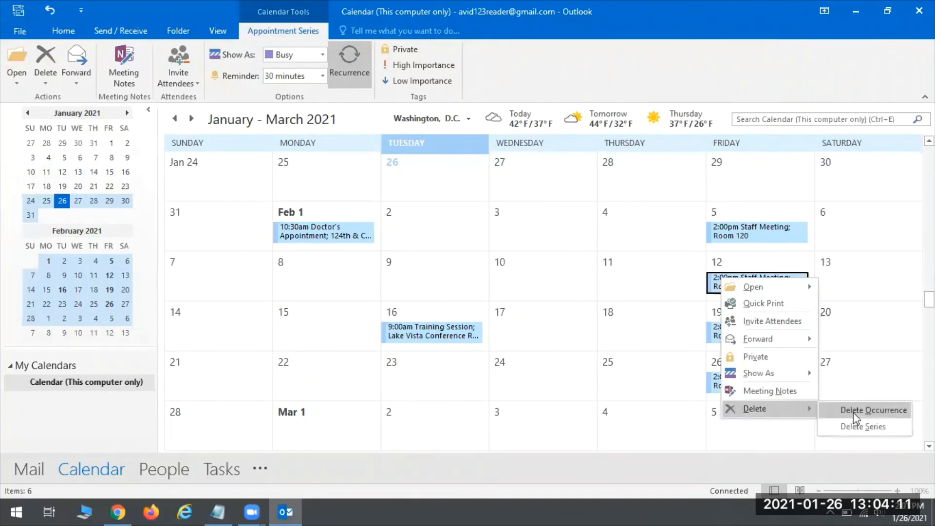
click(862, 414)
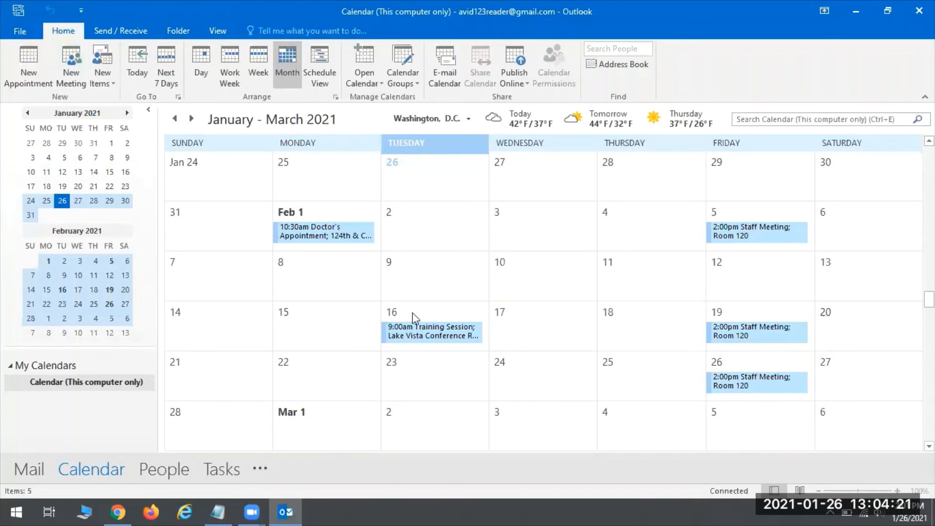
double_click(437, 336)
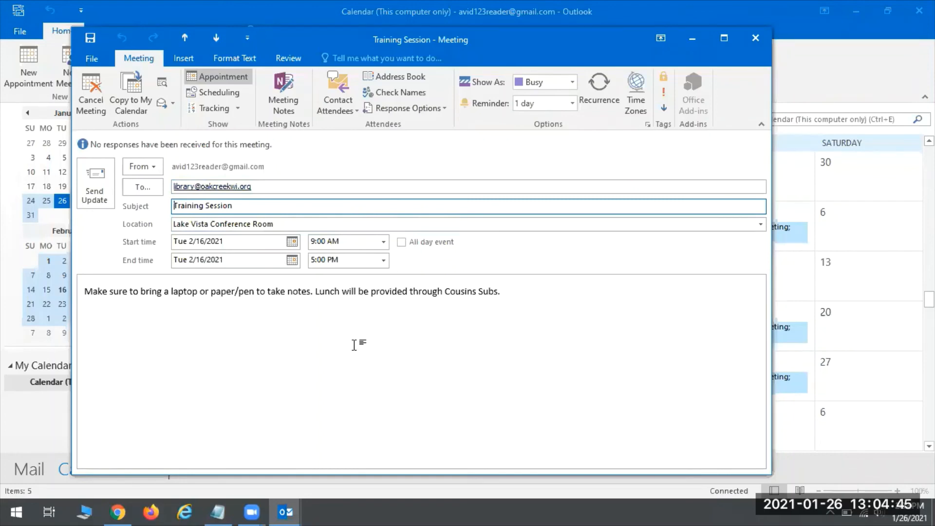
click(761, 41)
mouse_move(744, 237)
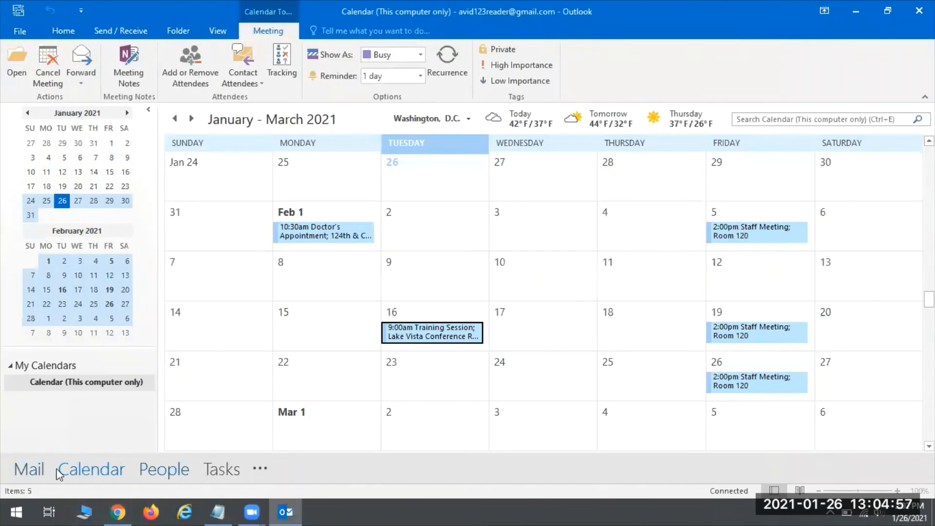
mouse_move(65, 469)
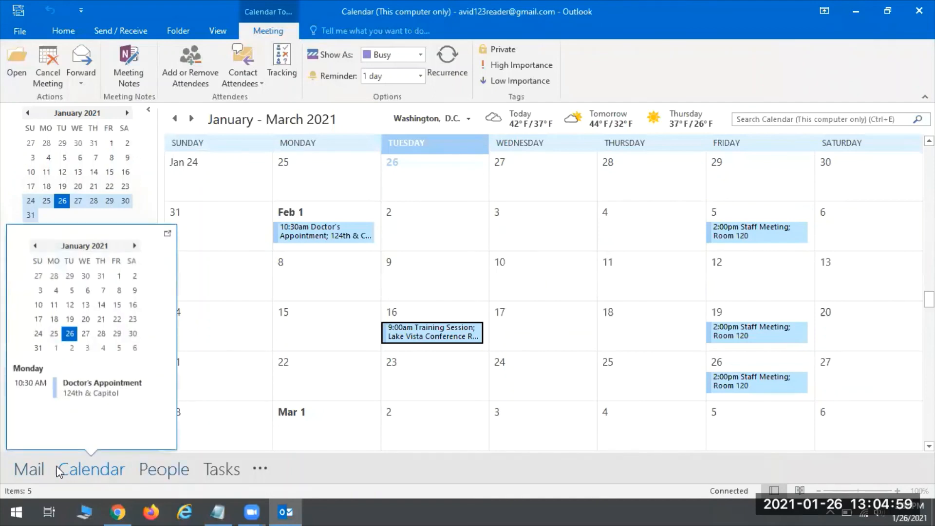
mouse_move(171, 474)
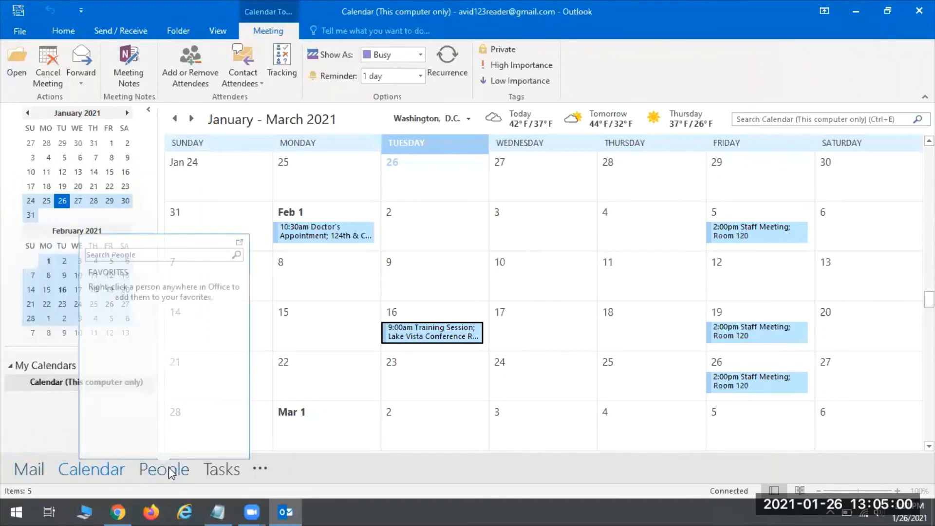
Switch to Tasks and create a new task titled 'Finish Typing Meeting Notes...'.
click(232, 471)
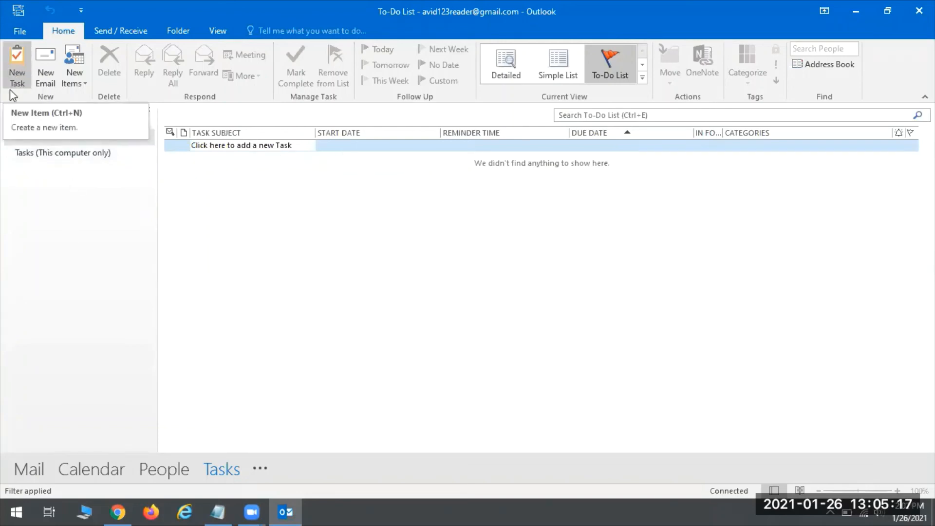
click(18, 68)
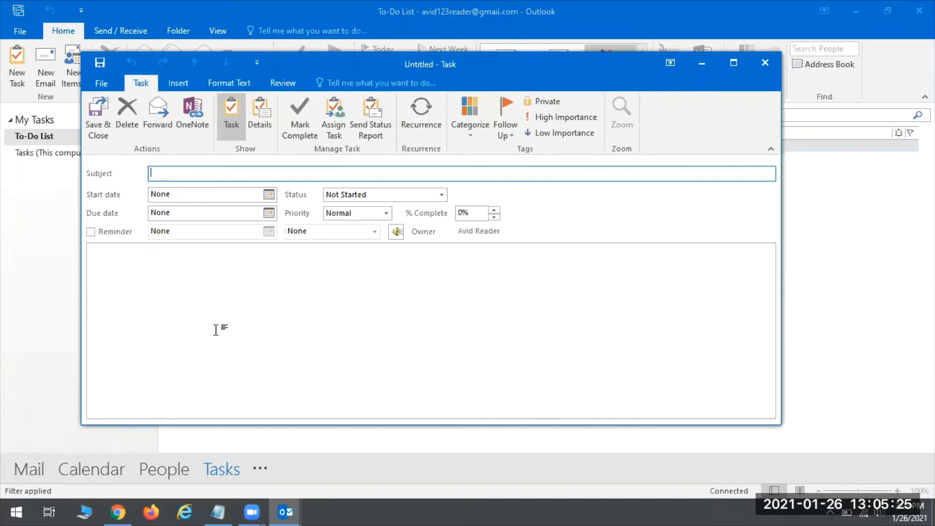
text(Finish Typing Meeting Notes...)
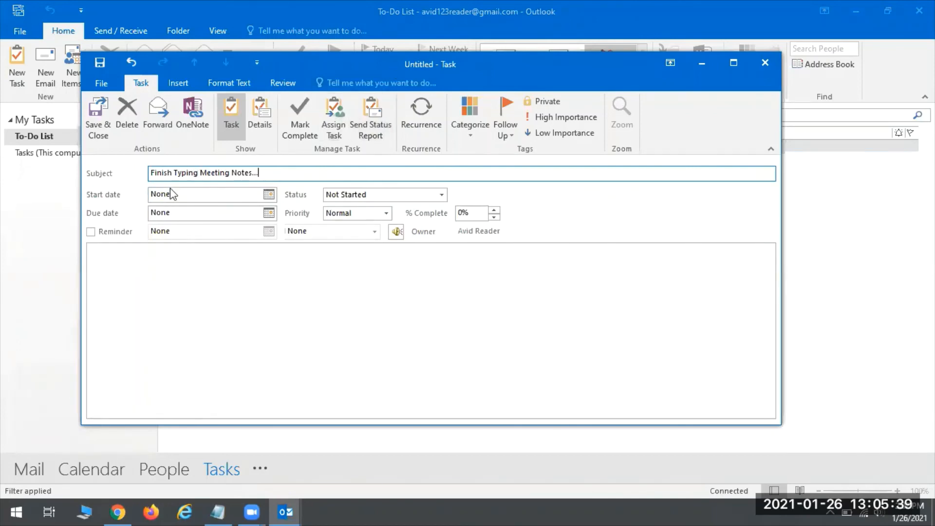
key(BackSpace)
key(BackSpace)
key(BackSpace)
key(BackSpace)
click(268, 195)
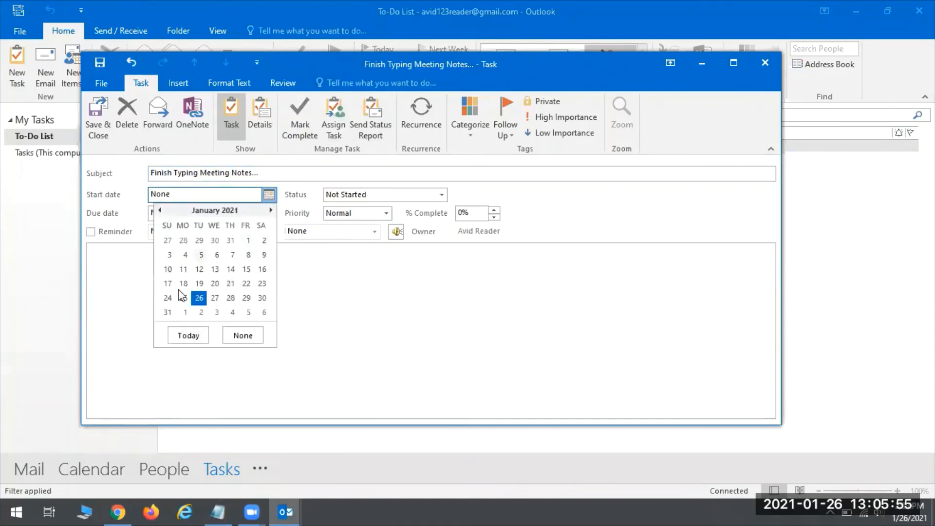
Set the task to start Thu 2/4/2021, due Fri 2/5/2021, with High priority.
click(232, 312)
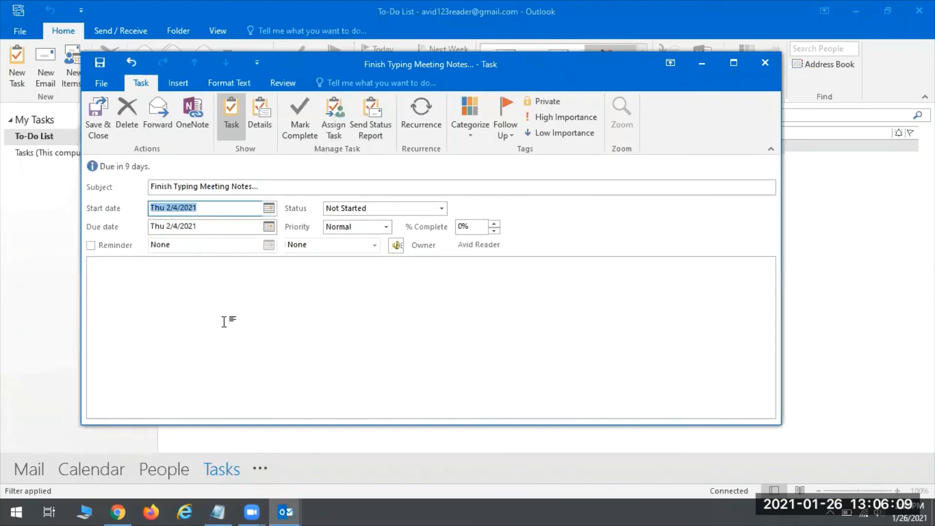
click(268, 226)
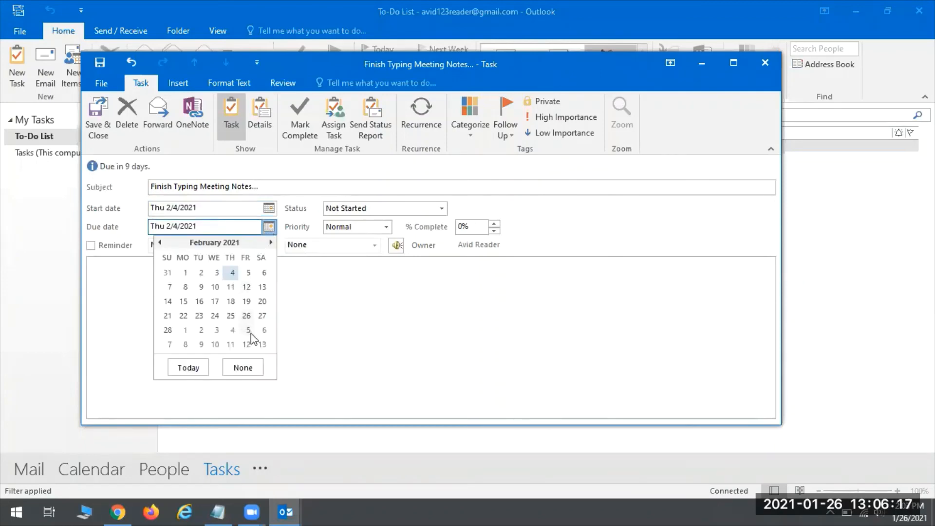
click(248, 272)
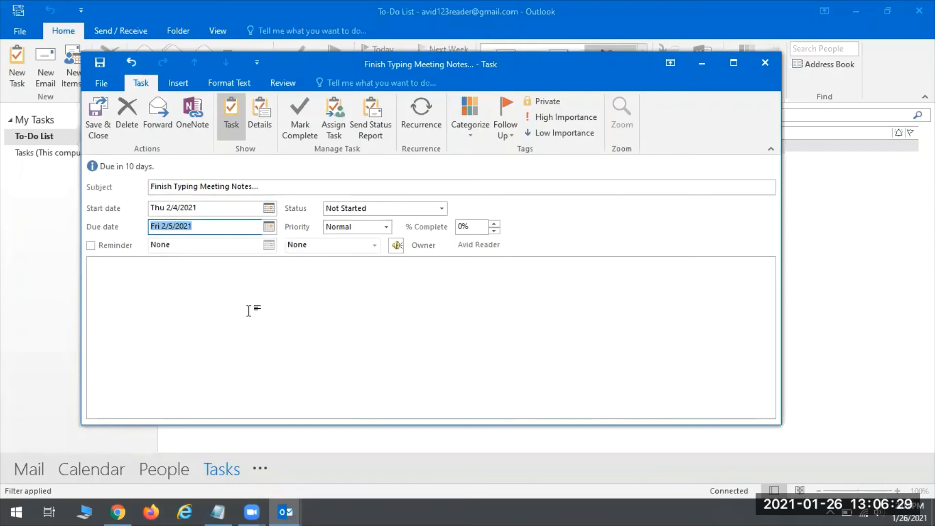
click(442, 209)
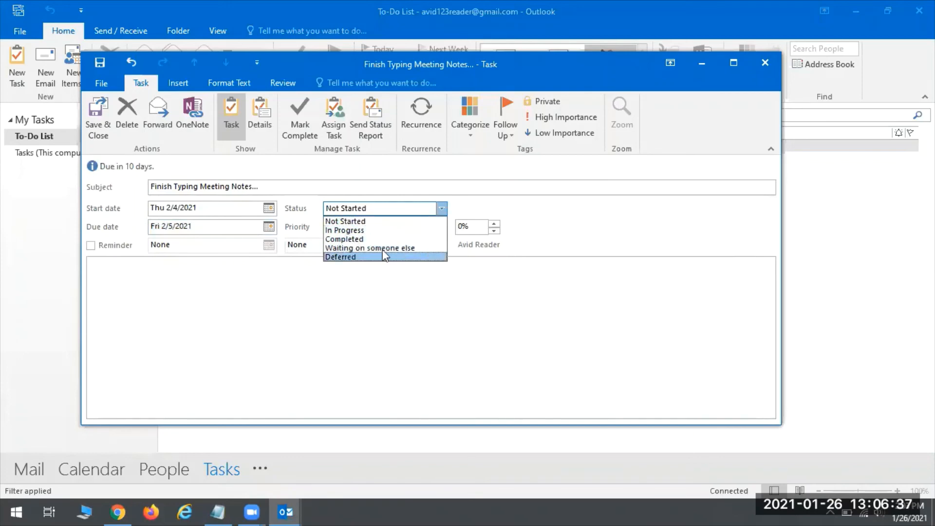
key(Escape)
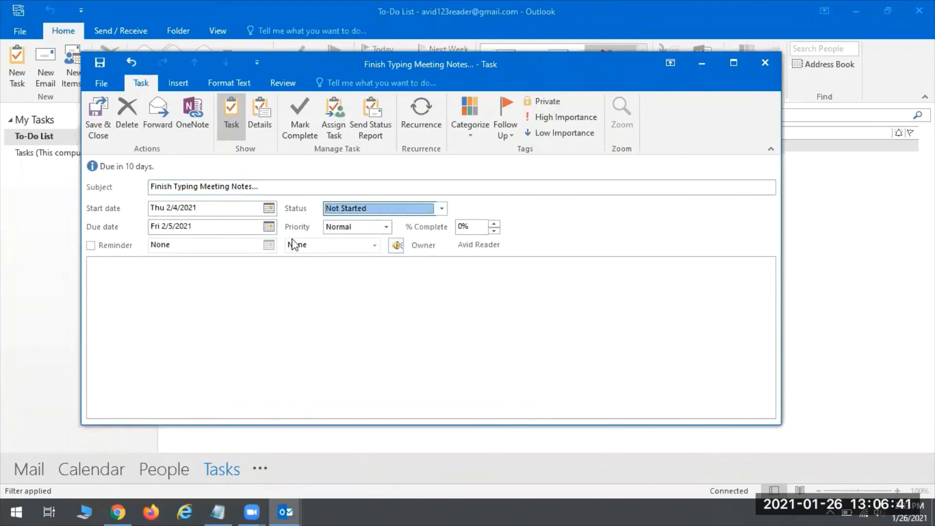
click(386, 226)
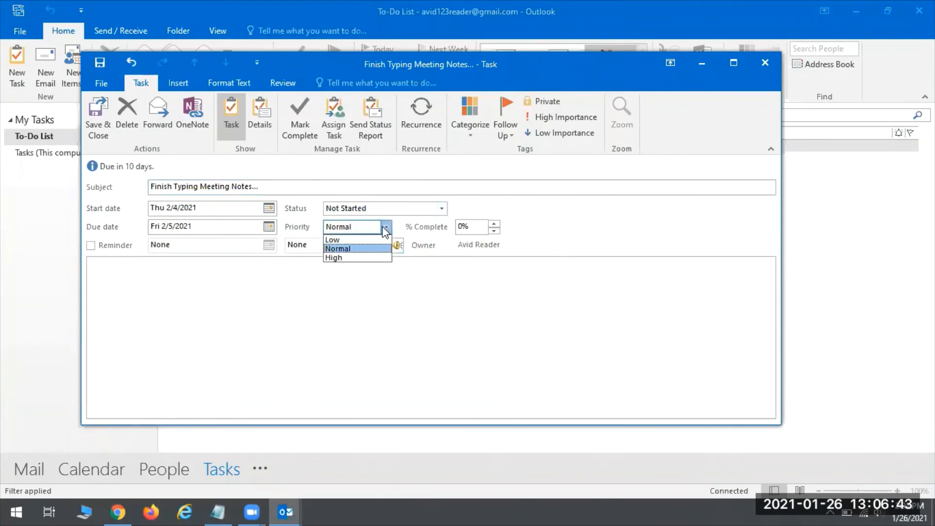
click(337, 258)
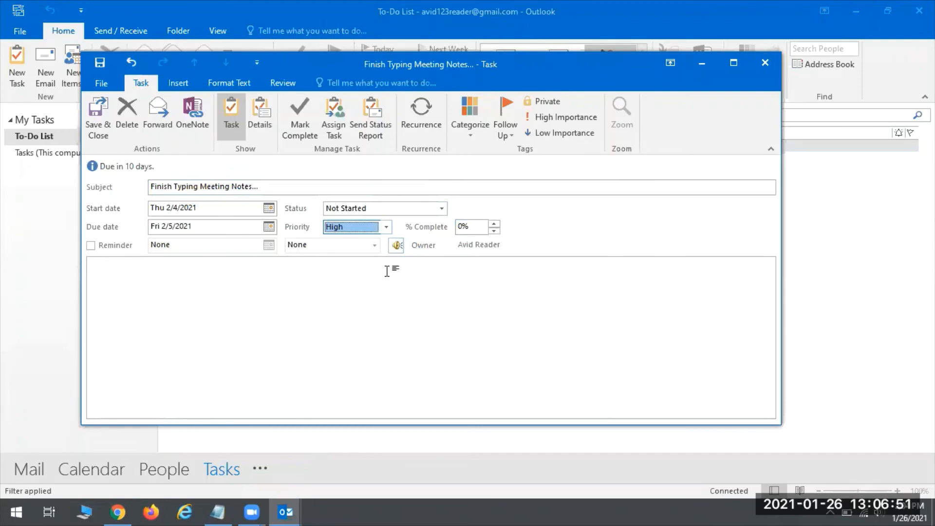
Turn on a task reminder for Thu 2/4/2021 at 4:00 PM.
click(91, 245)
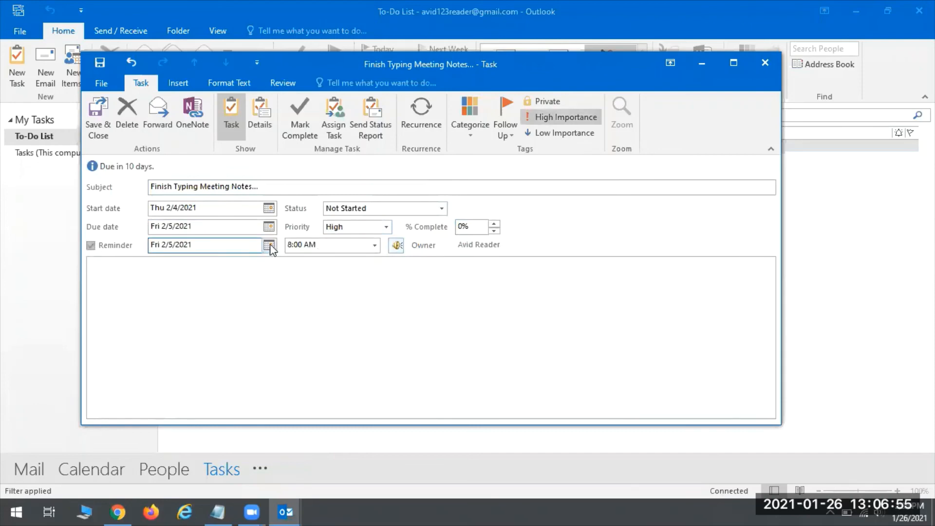
click(269, 246)
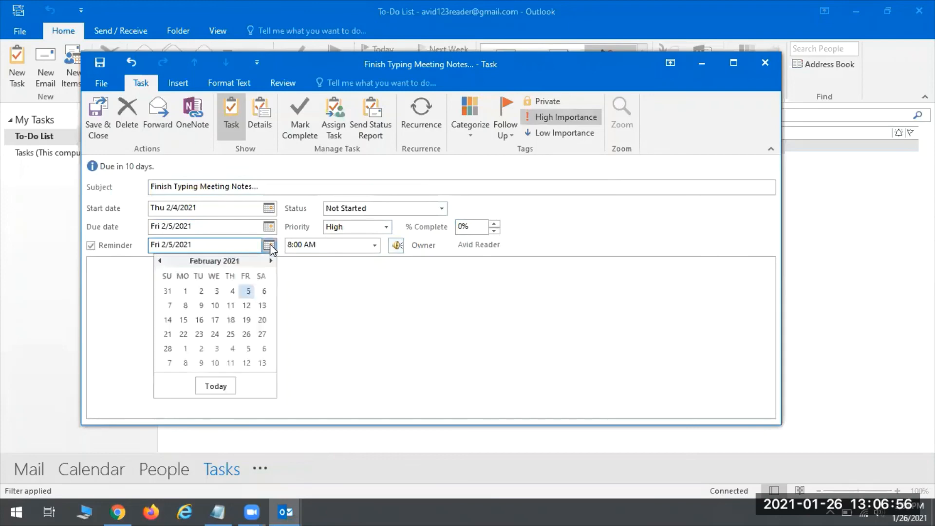
click(232, 291)
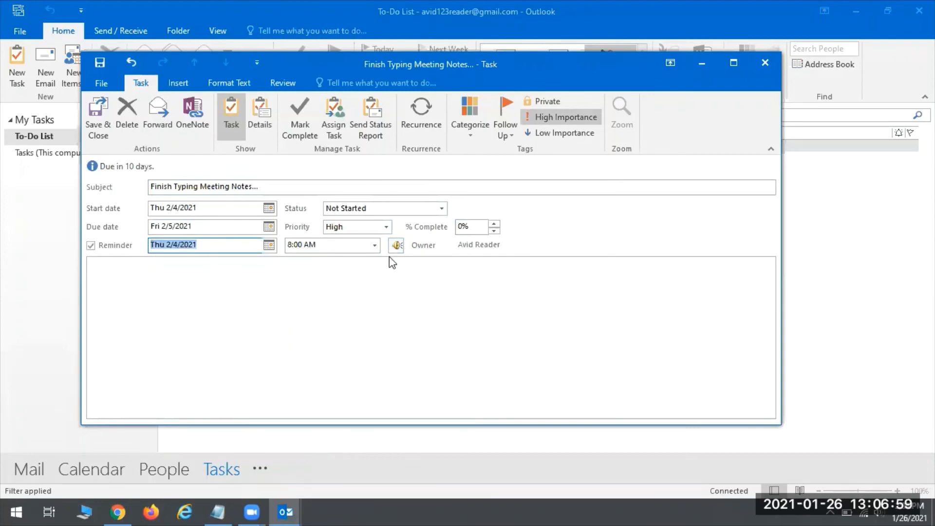
click(374, 245)
drag(374, 331, 375, 332)
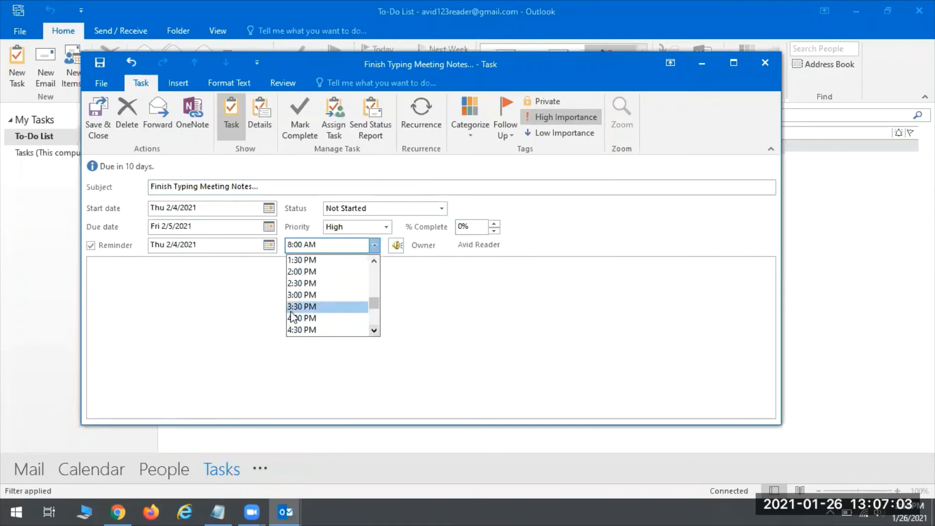
click(295, 318)
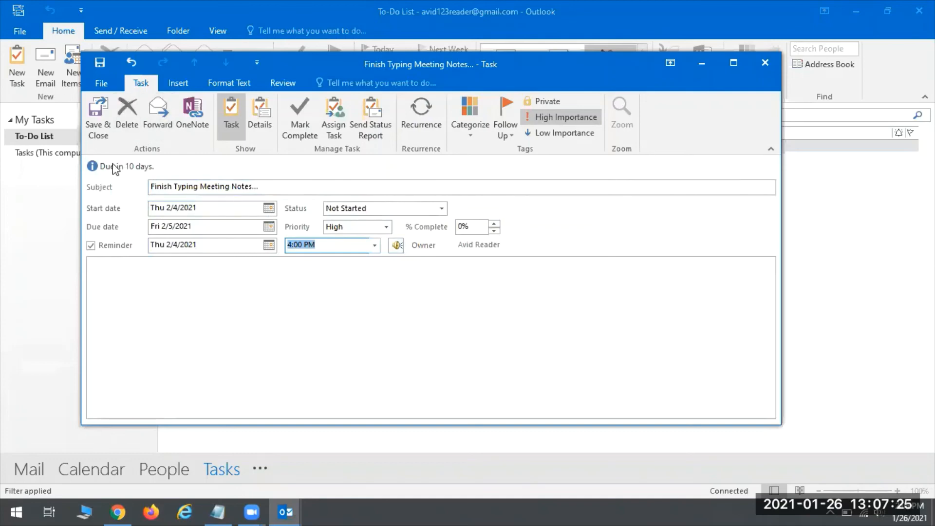
click(231, 313)
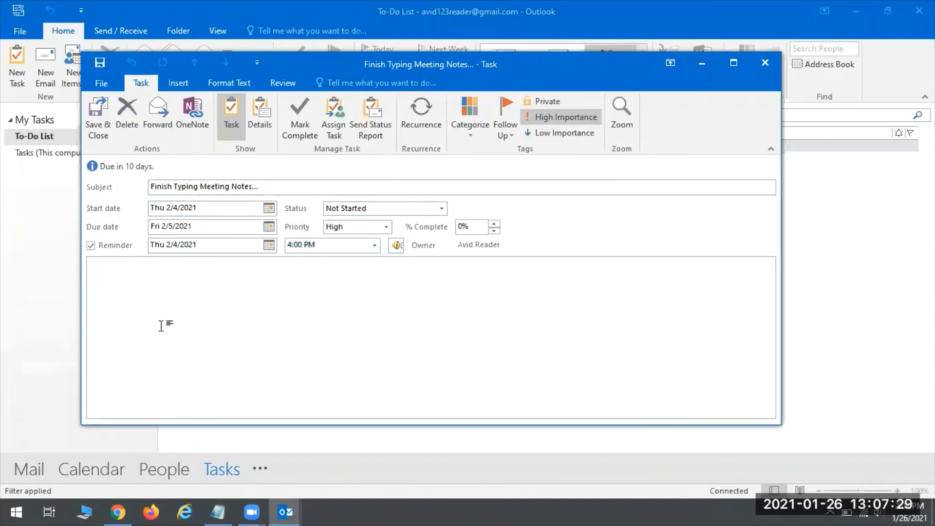
Add the note 'And then save to Meeting Notes folder and email all staff' to the task, save it, and select it in the To-Do List.
text(And hen sav)
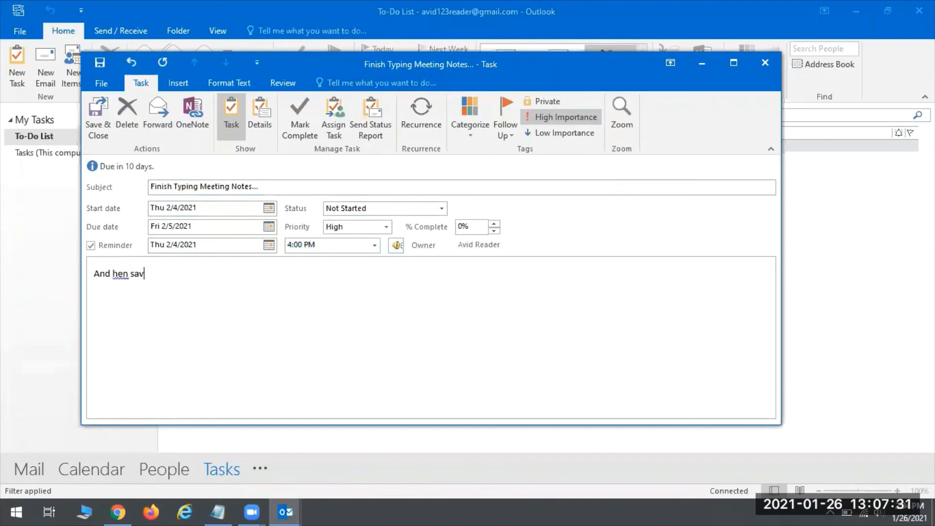
key(BackSpace)
key(BackSpace)
key(BackSpace)
key(BackSpace)
key(BackSpace)
key(BackSpace)
text(then sve to )
text(e to Mee)
text(ting Notes folder)
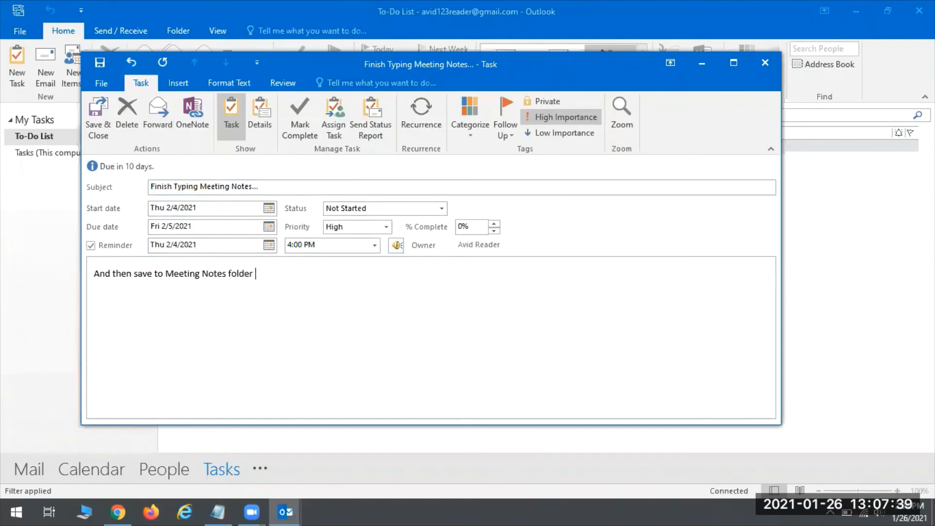
text(email all staff.)
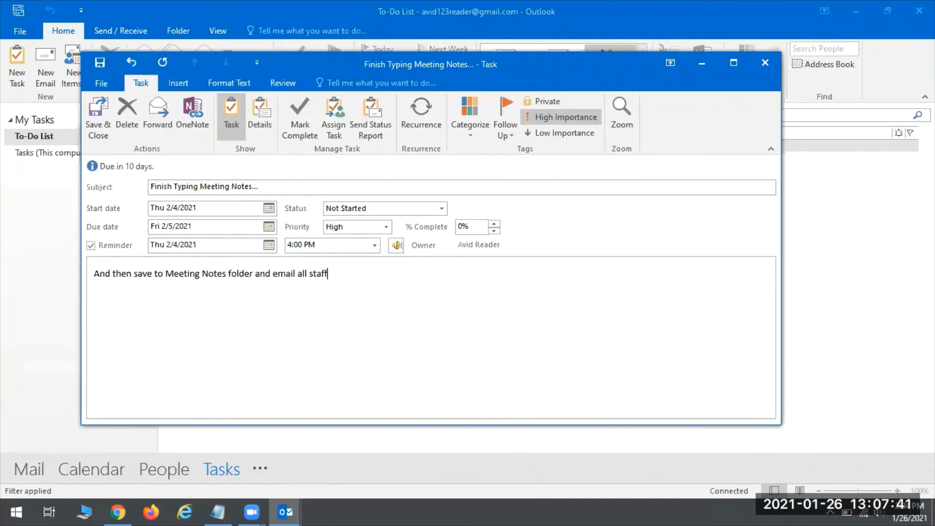
click(100, 121)
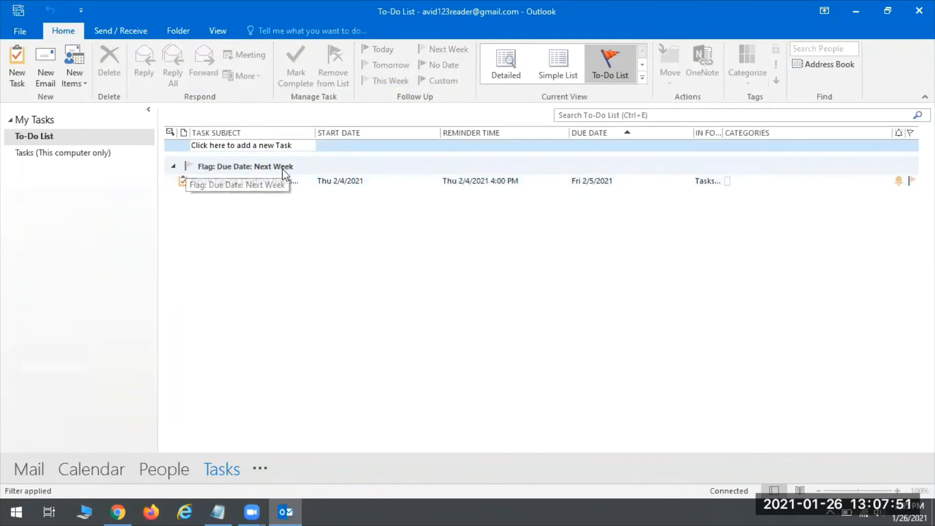
click(226, 185)
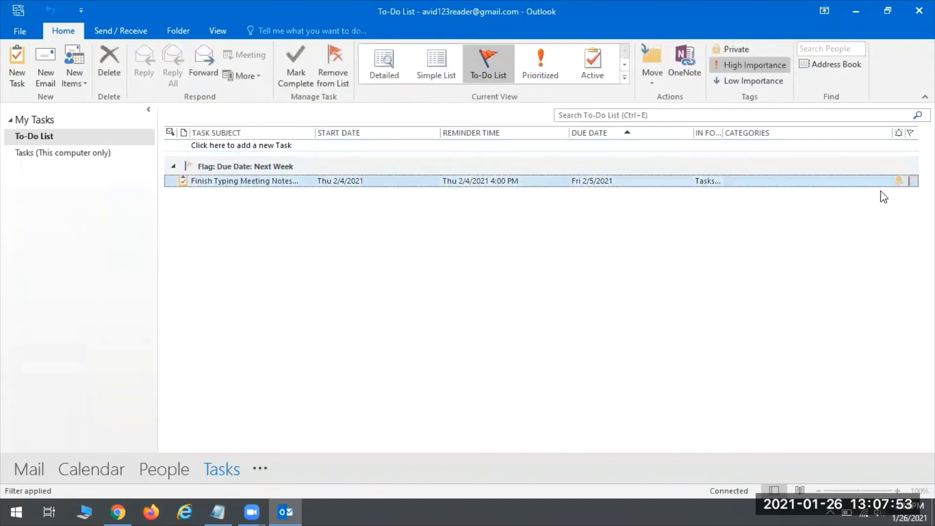